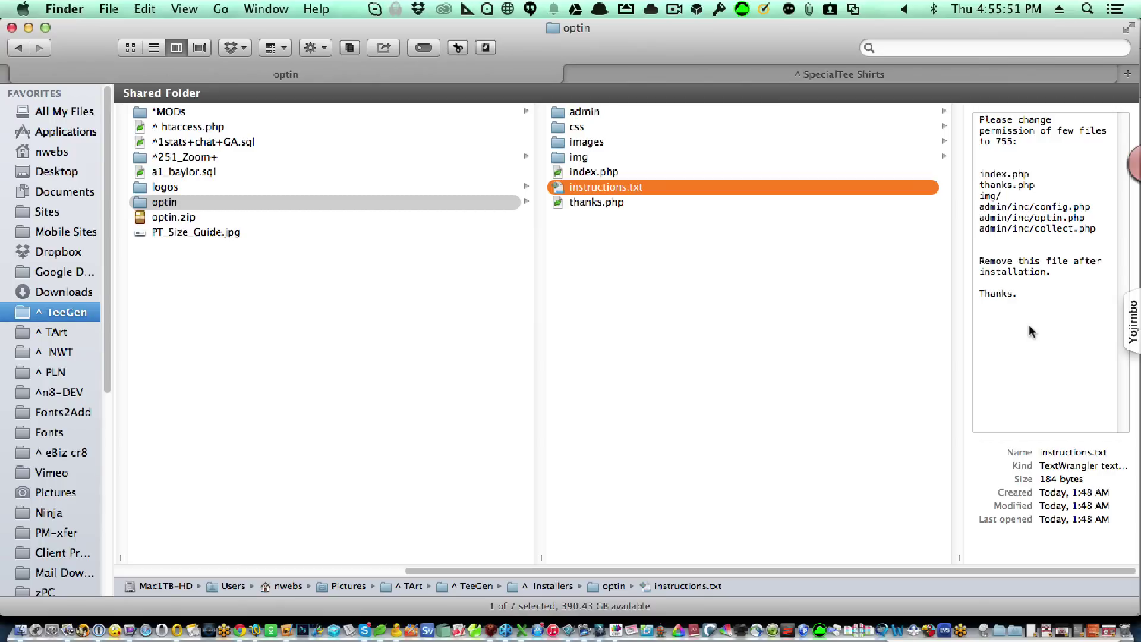
# Switch from Finder to Cyberduck with Cmd-Tab.
pyautogui.press('super+Tab')
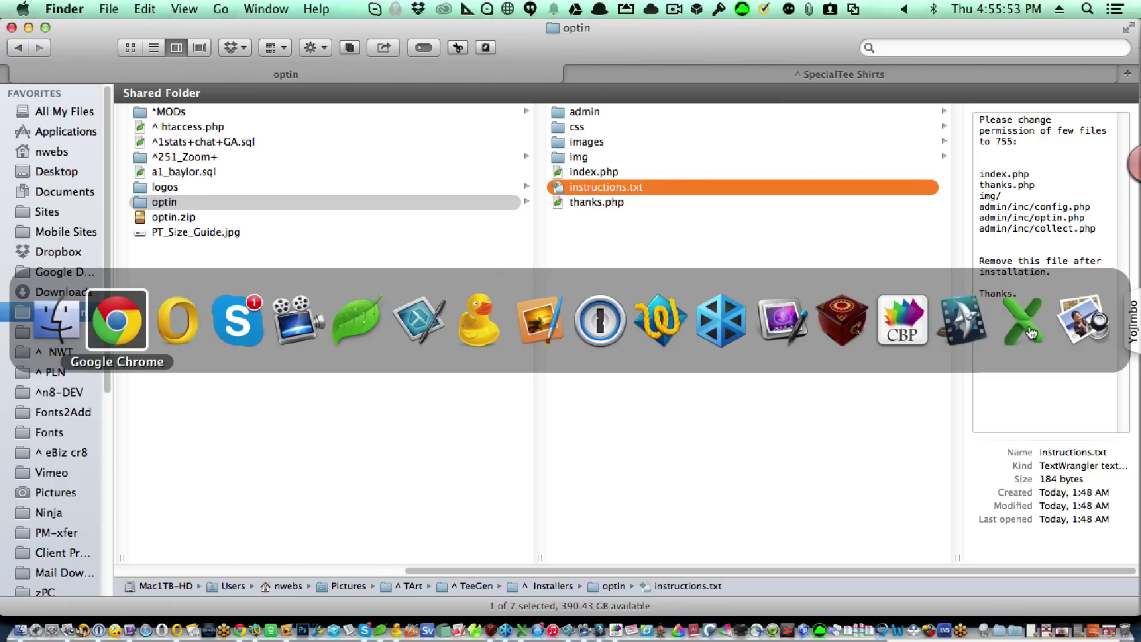
pyautogui.click(502, 332)
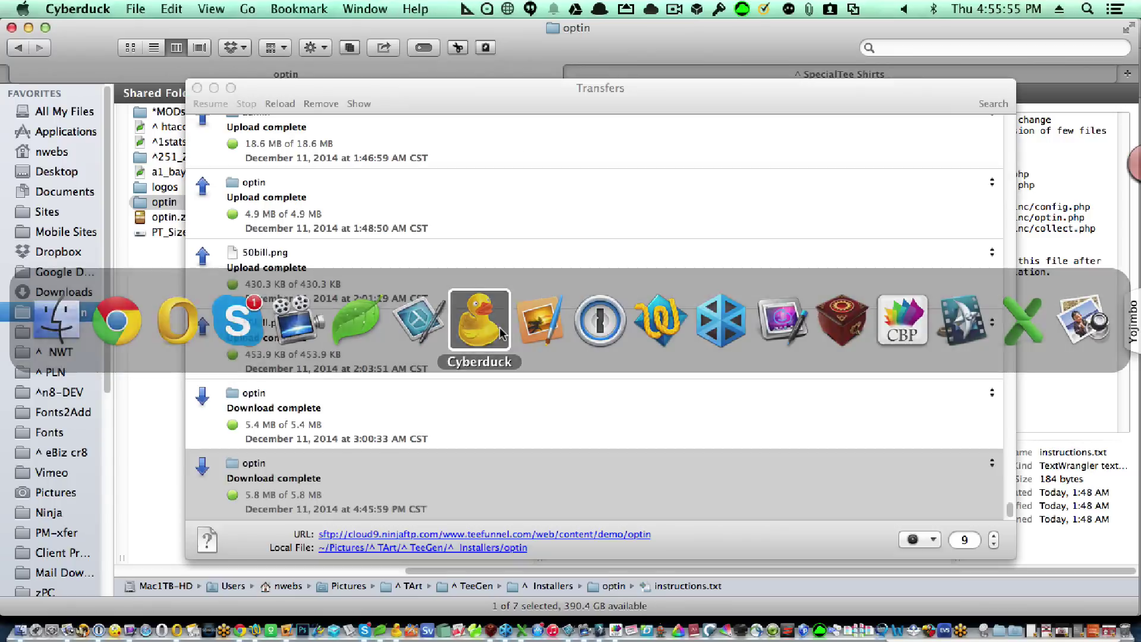
pyautogui.click(196, 88)
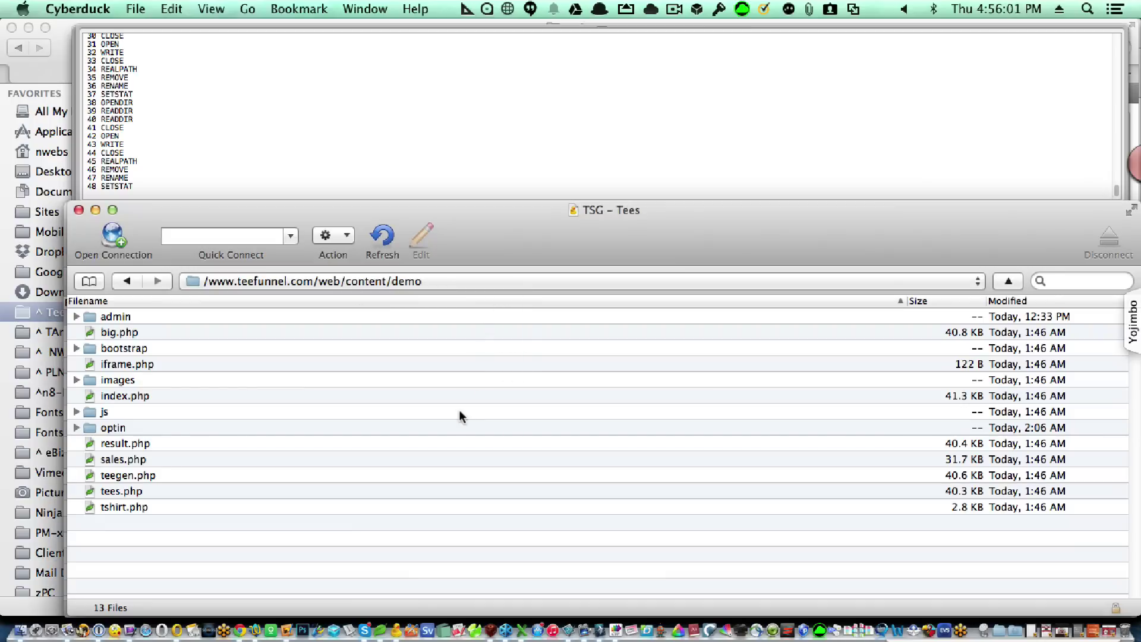
pyautogui.click(276, 428)
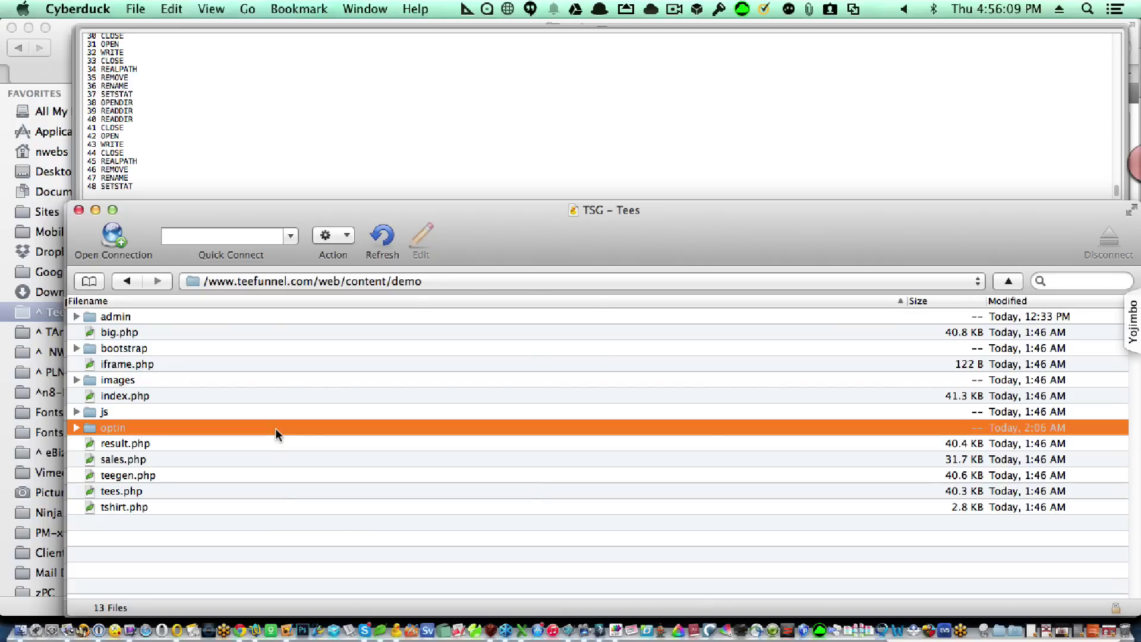
pyautogui.click(126, 428)
pyautogui.click(132, 429)
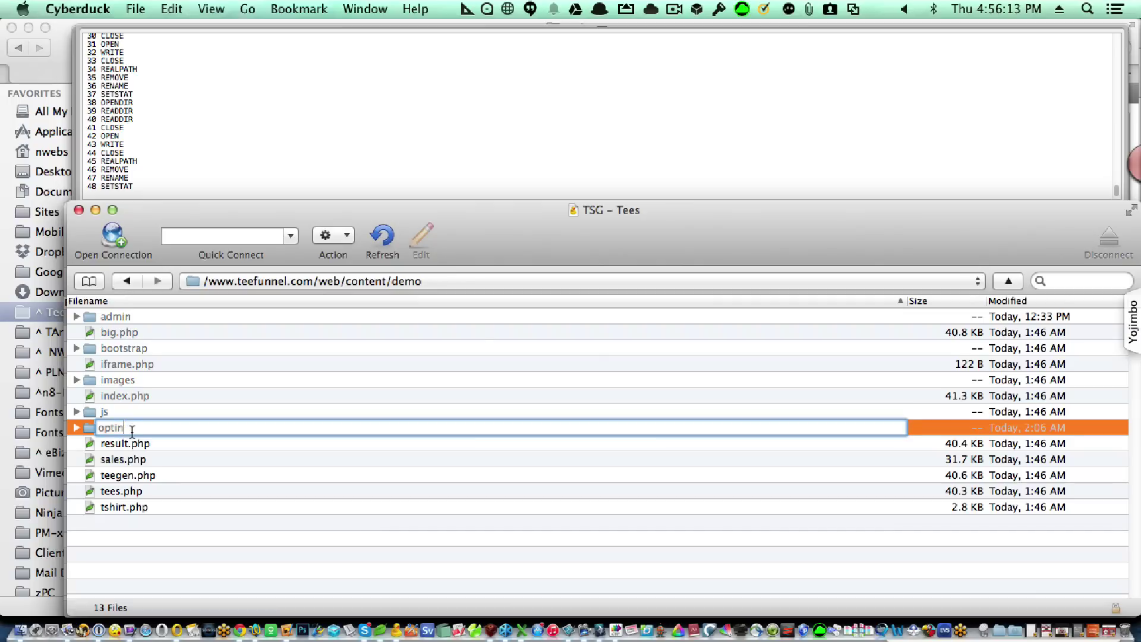
pyautogui.write('2')
pyautogui.press('Return')
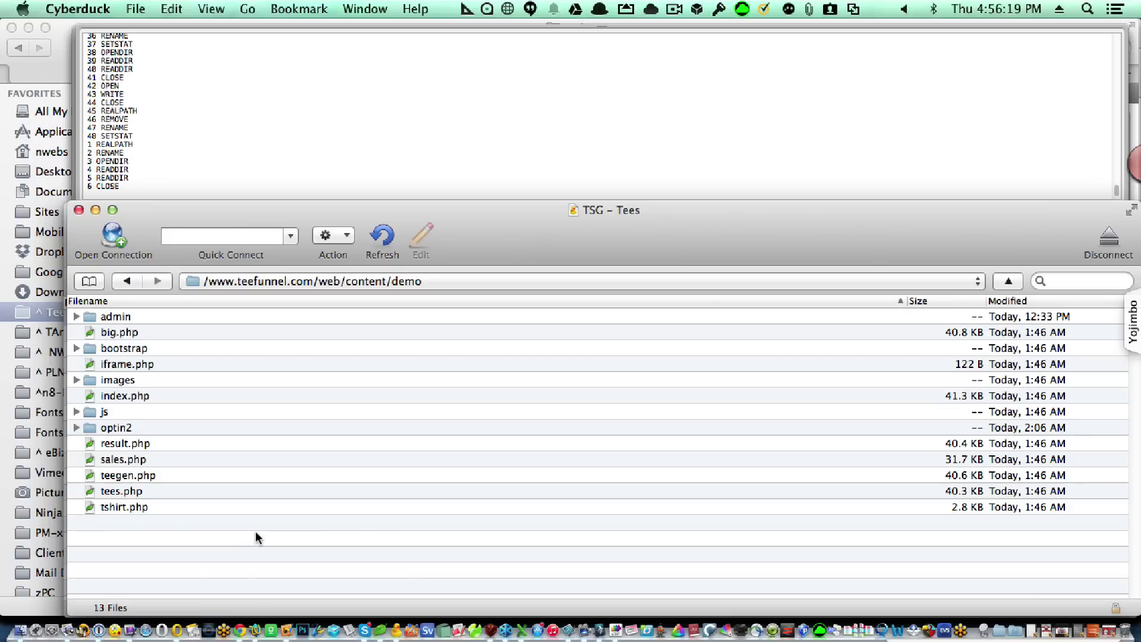
# Browse the file context menus, starting then cancelling a download of tshirt.php.
pyautogui.rightClick(289, 511)
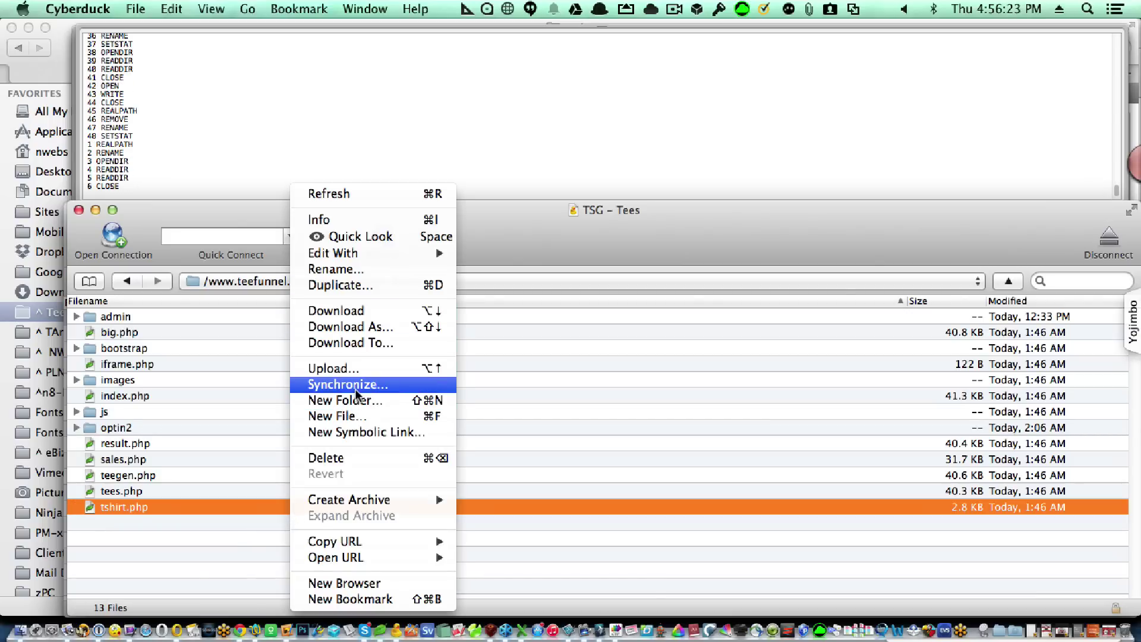
pyautogui.click(365, 343)
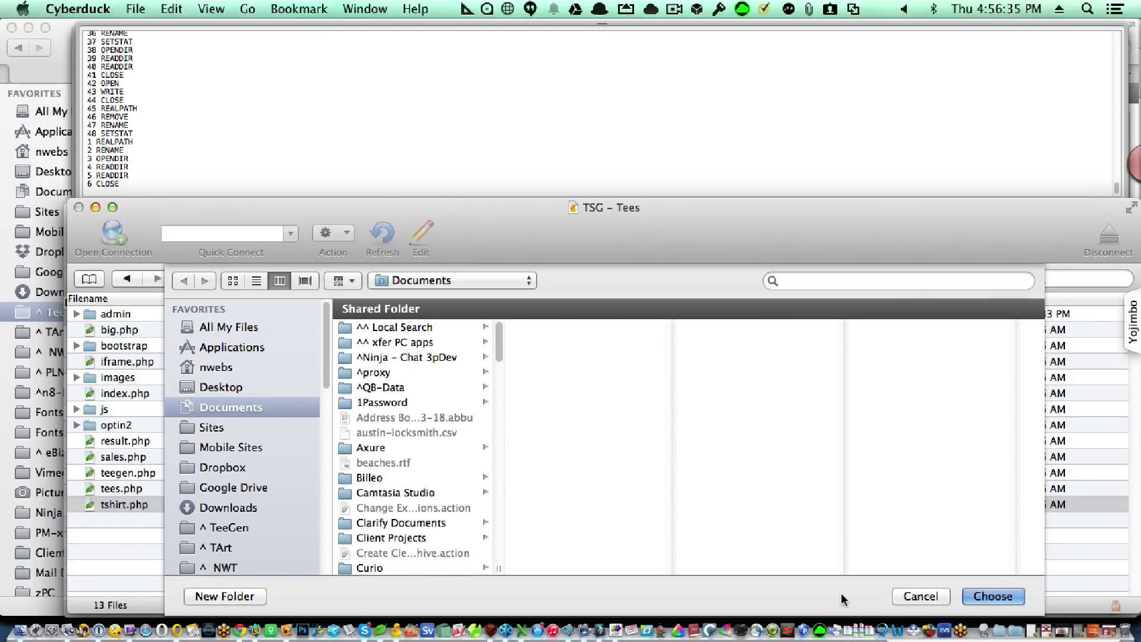
pyautogui.click(919, 594)
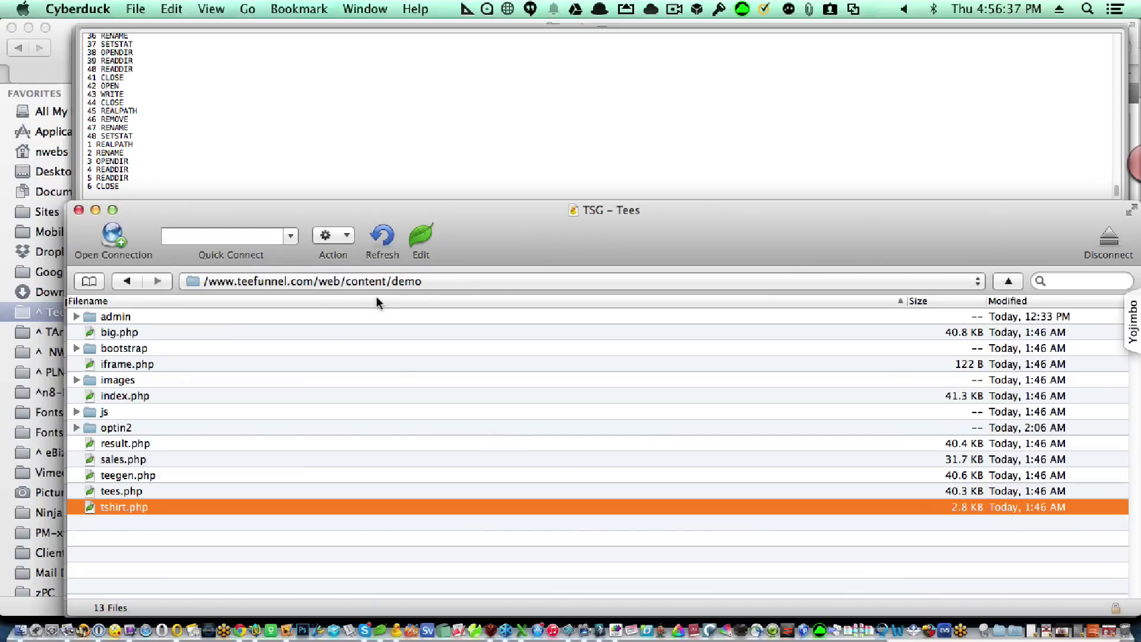
pyautogui.rightClick(323, 411)
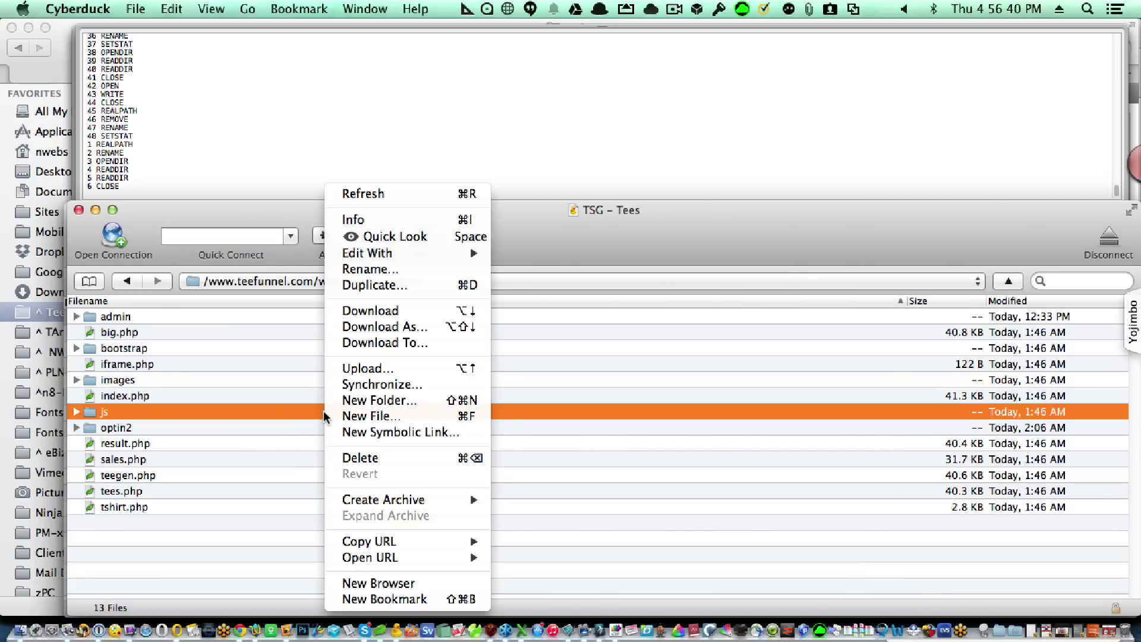
pyautogui.click(277, 491)
pyautogui.rightClick(240, 479)
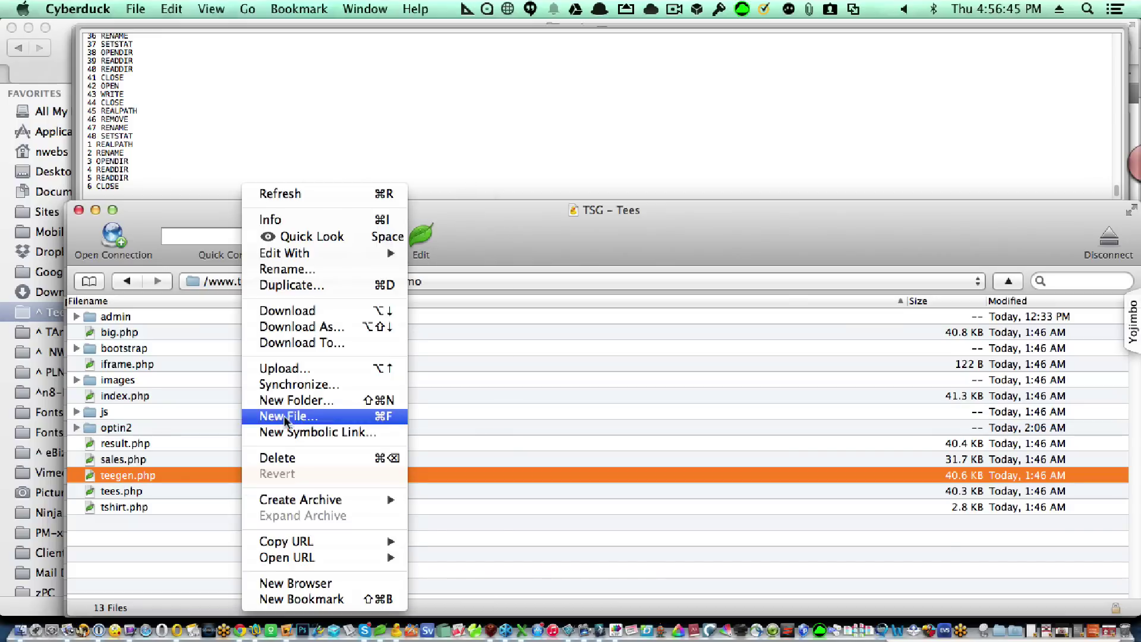
# Upload the local TeeGen > Installers > optin folder into the server's demo directory.
pyautogui.click(304, 367)
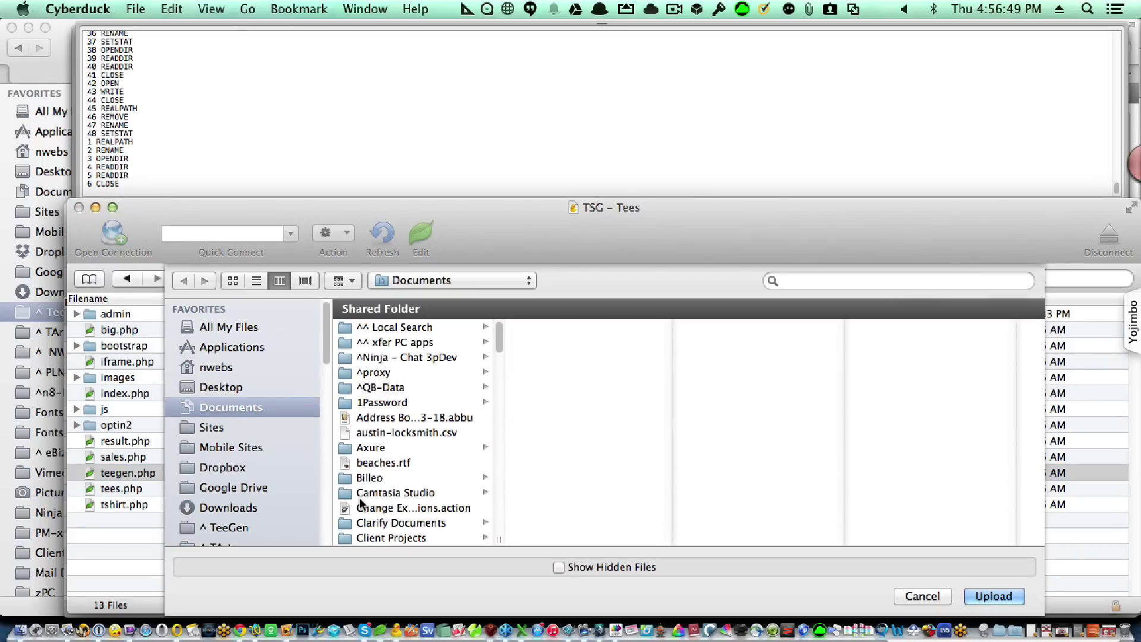
pyautogui.scroll(-2, 305, 510)
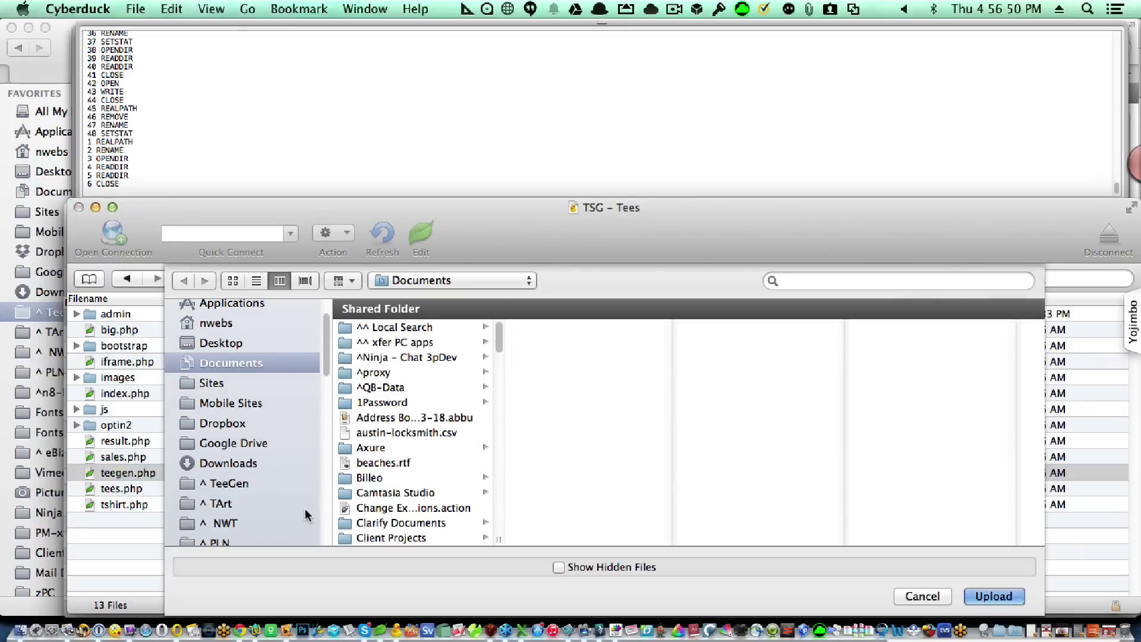
pyautogui.click(227, 483)
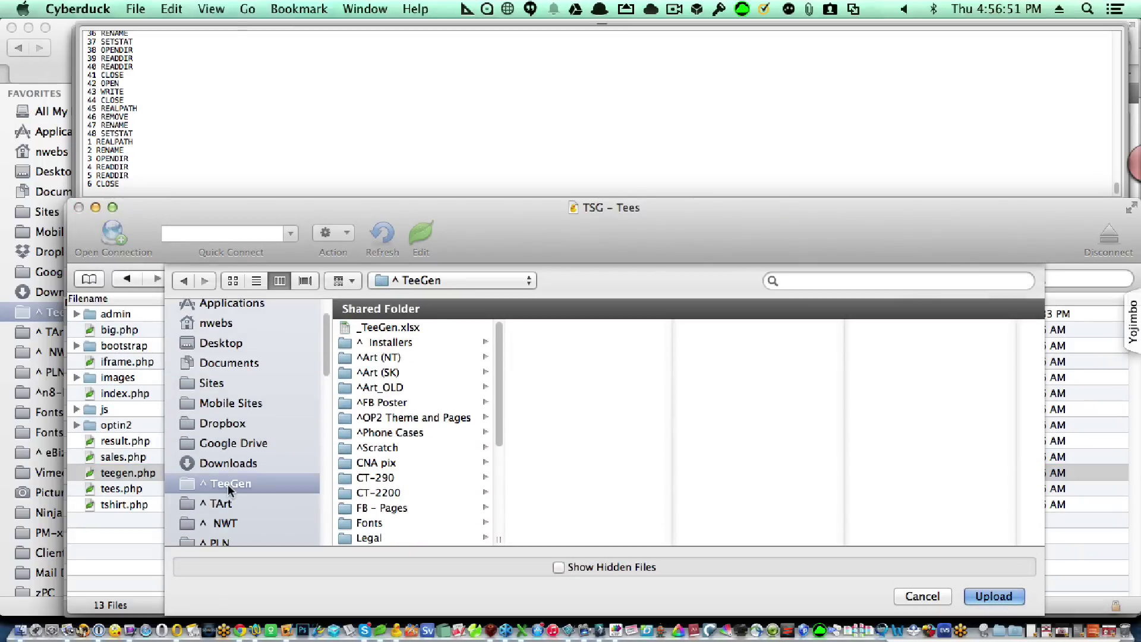
pyautogui.click(433, 339)
pyautogui.click(545, 421)
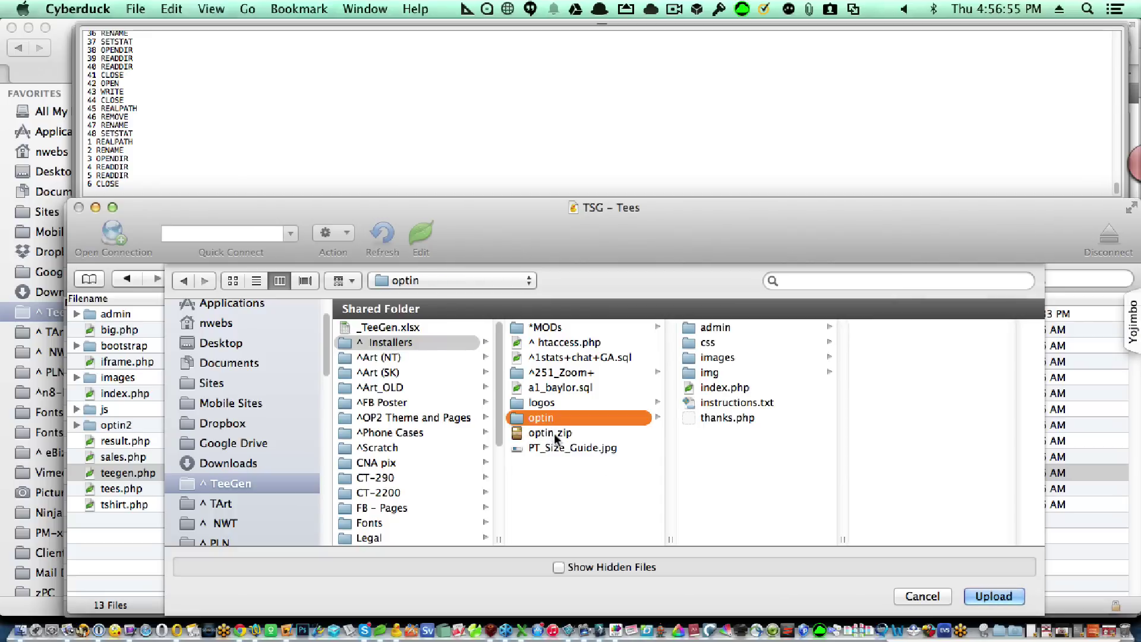
pyautogui.click(985, 595)
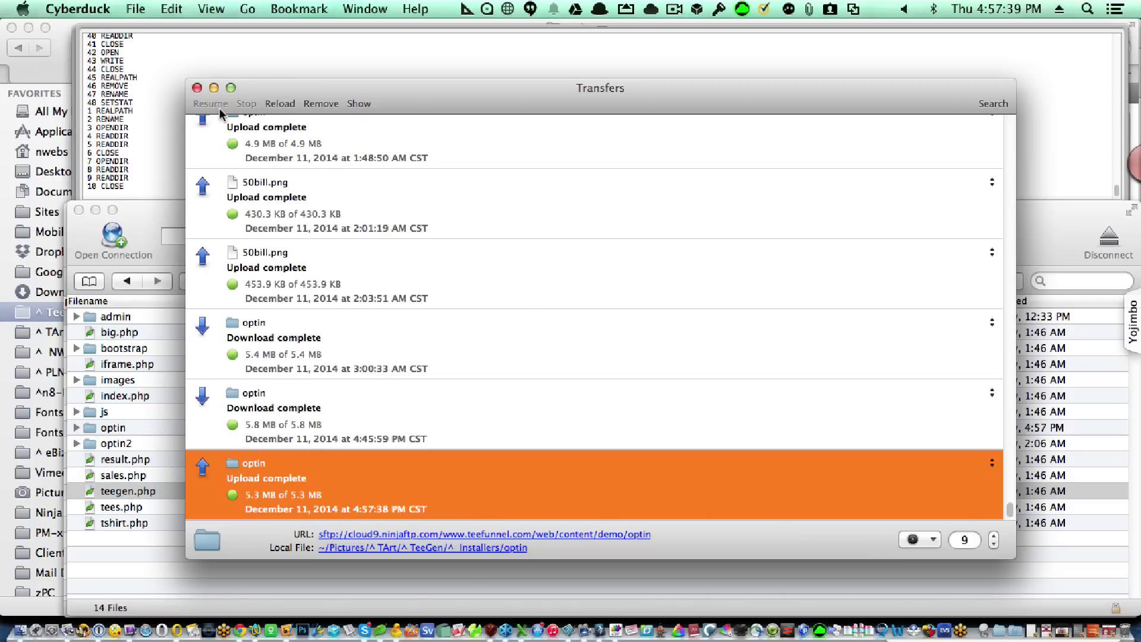
# Open the uploaded optin folder and edit its instructions.txt in Coda.
pyautogui.click(197, 88)
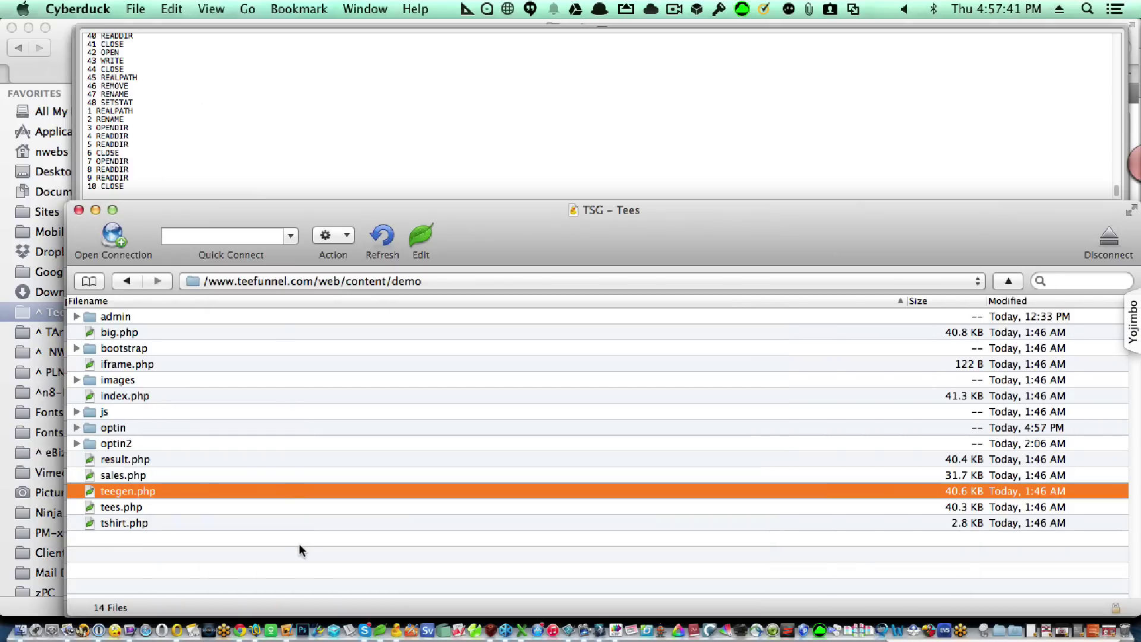
pyautogui.doubleClick(220, 429)
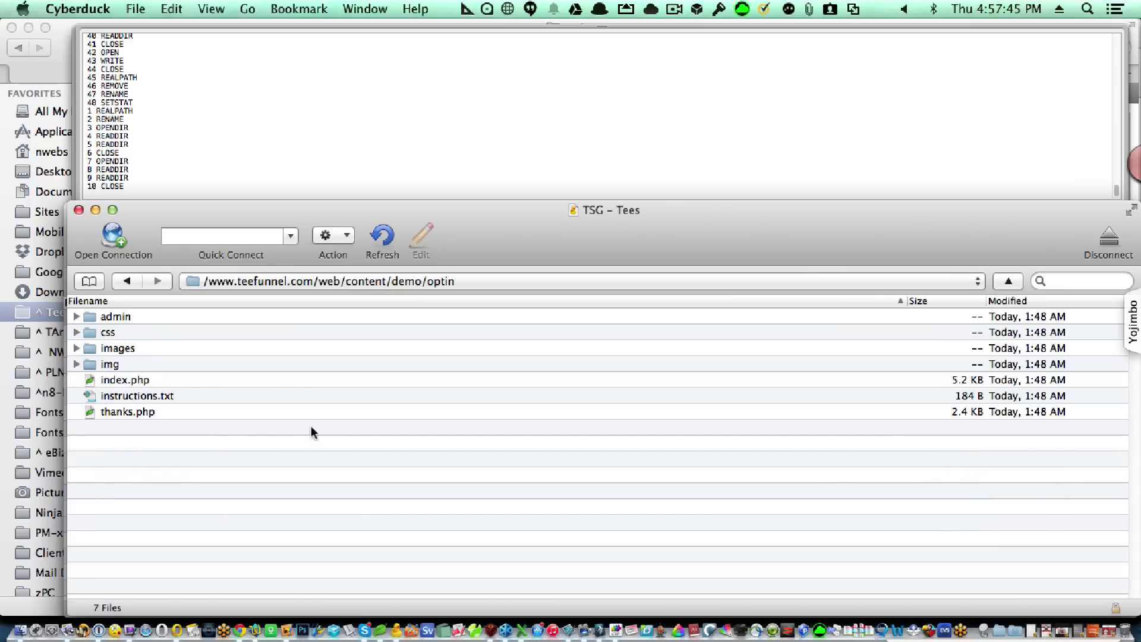
pyautogui.click(186, 394)
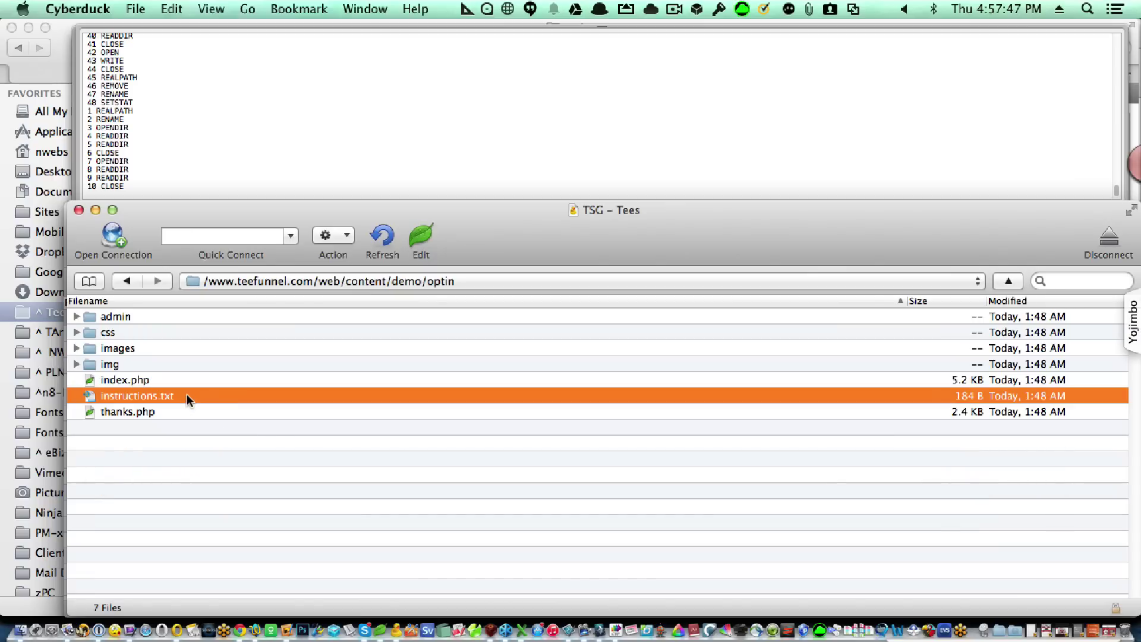
pyautogui.doubleClick(186, 396)
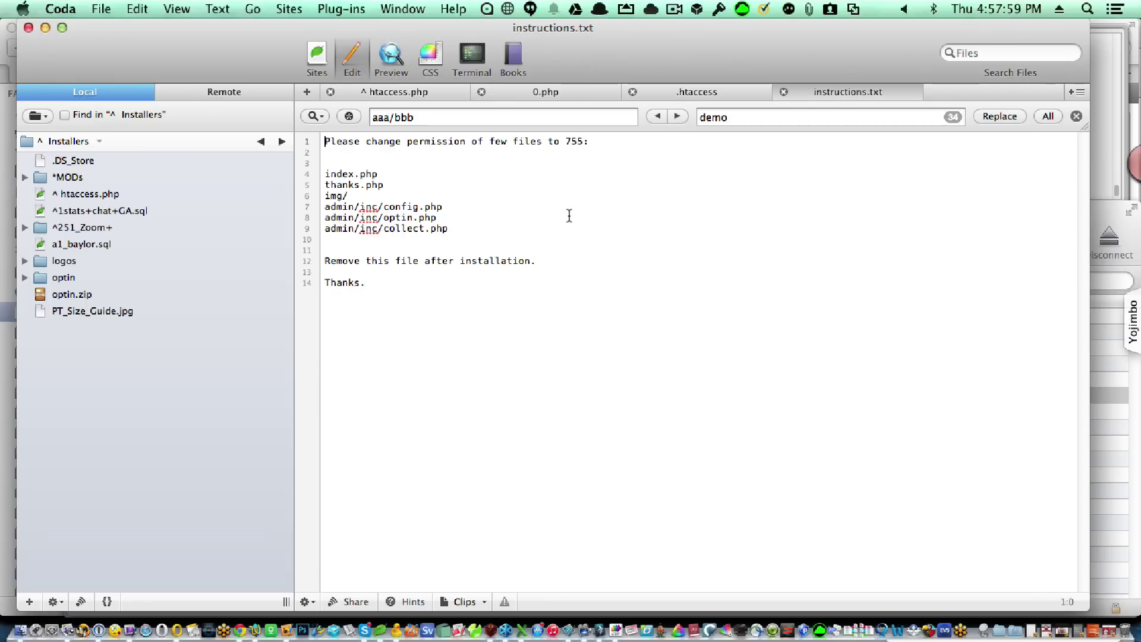
# Read the list of files needing 755 permissions, then return to Cyberduck.
pyautogui.press('super+Tab')
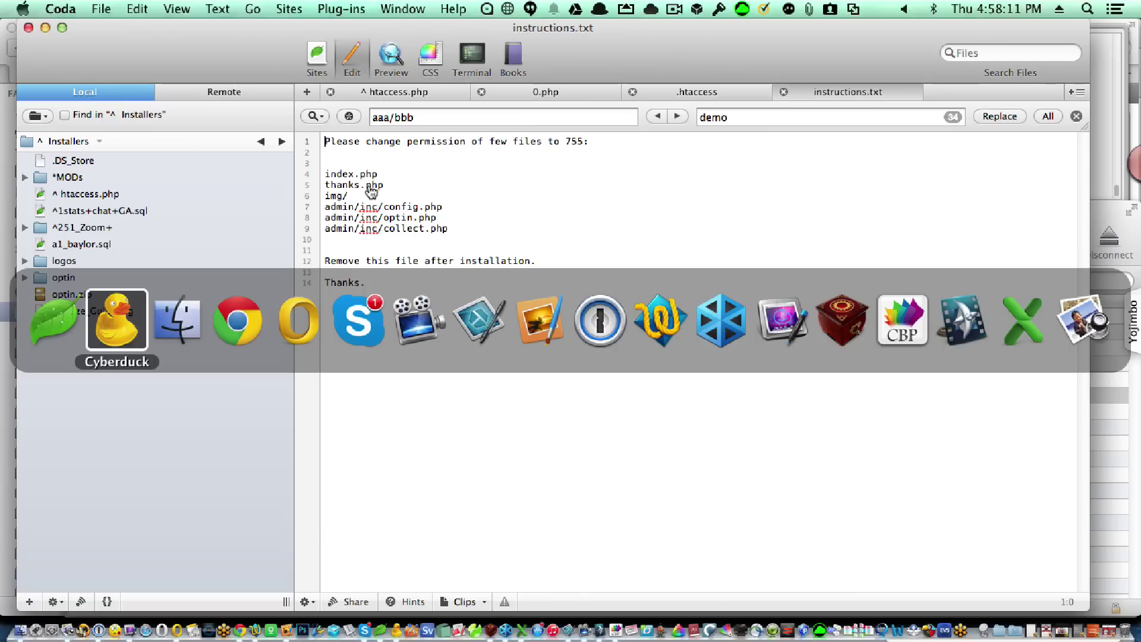
pyautogui.press('super+Tab')
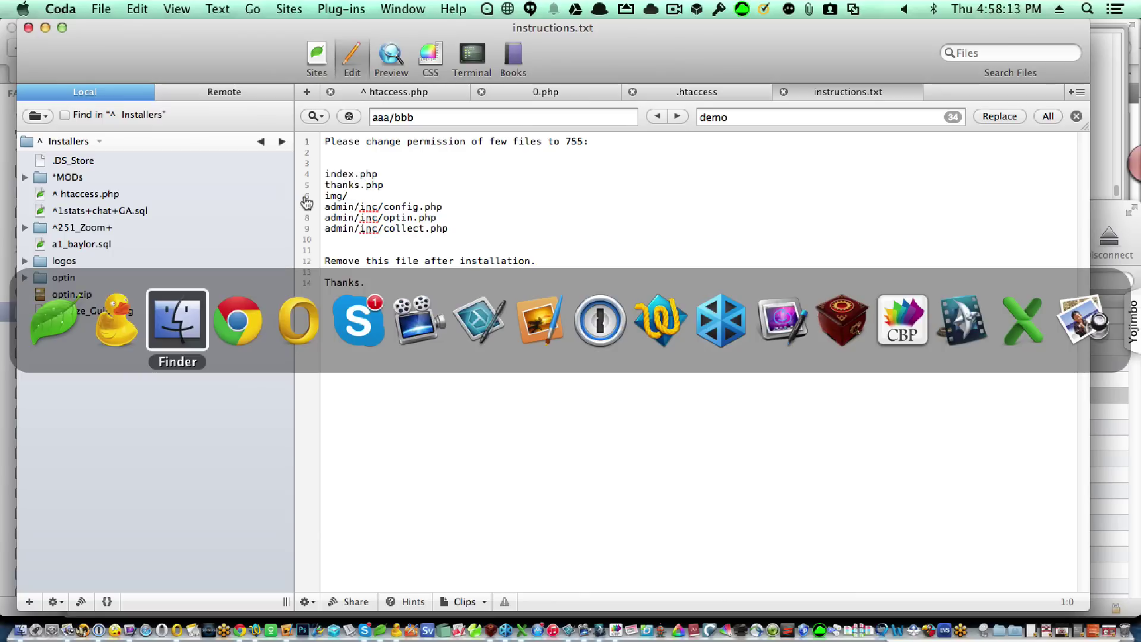
pyautogui.click(95, 319)
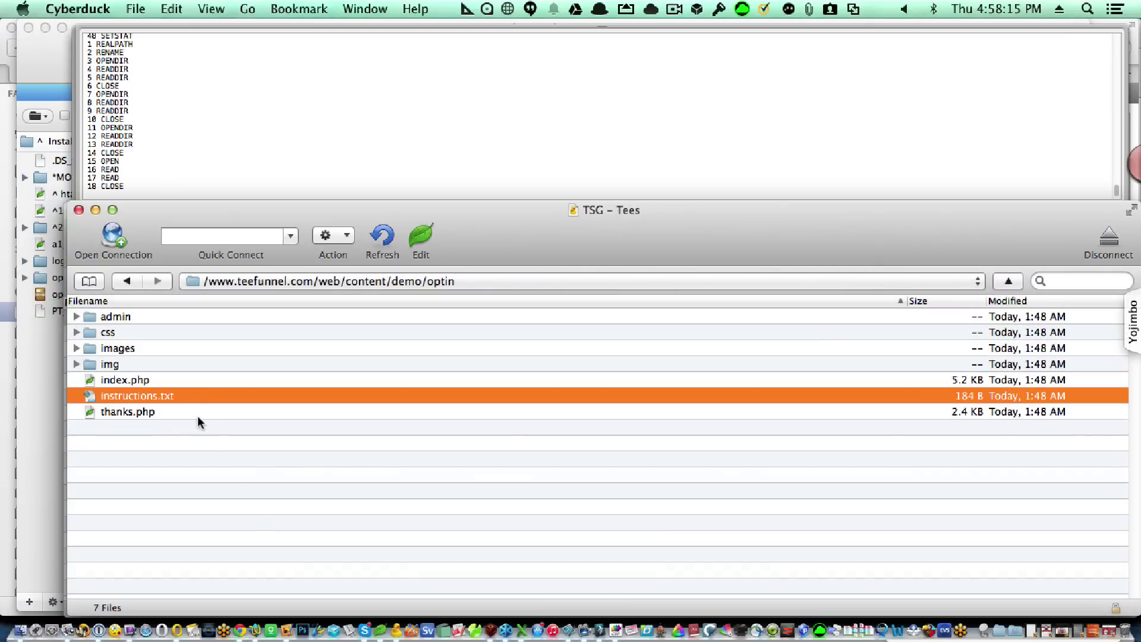
# Set index.php and thanks.php to 755 permissions.
pyautogui.click(180, 381)
pyautogui.keyDown('super'); pyautogui.click(188, 411); pyautogui.keyUp('super')
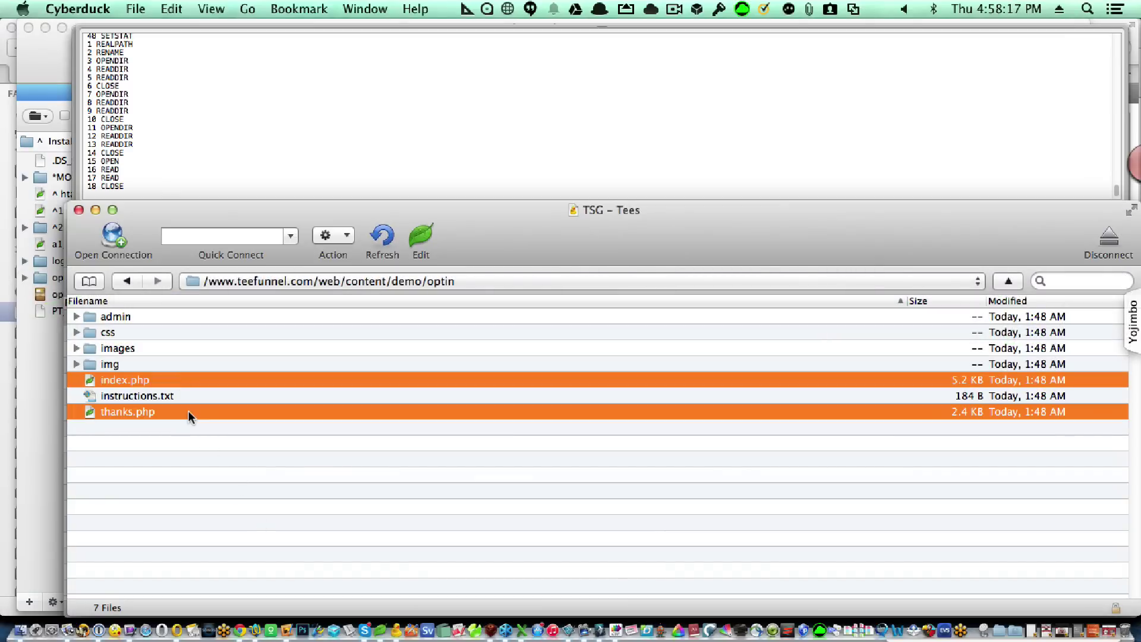
pyautogui.press('super+i')
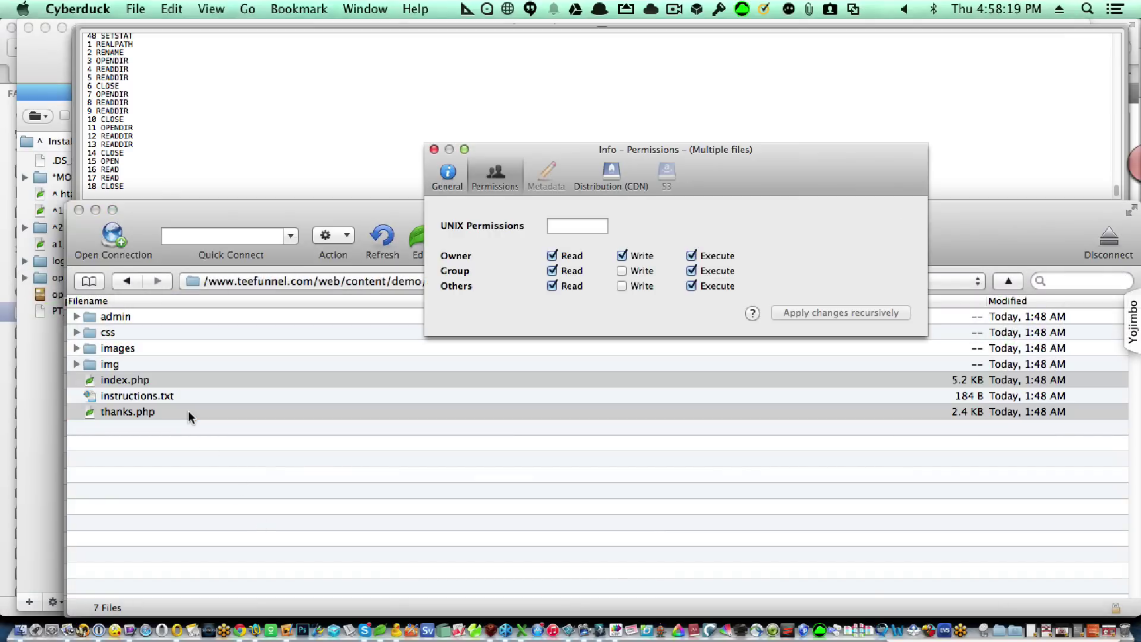
pyautogui.click(564, 228)
pyautogui.write('755')
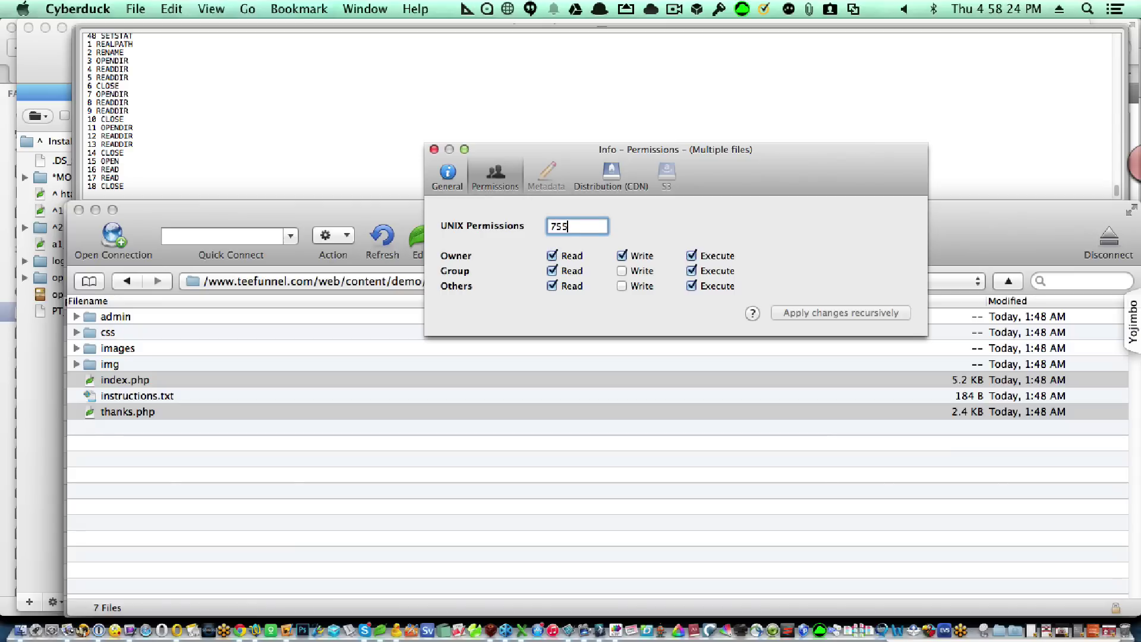
pyautogui.press('Return')
pyautogui.click(434, 149)
# Apply 755 permissions recursively to the img folder and its contents.
pyautogui.click(205, 364)
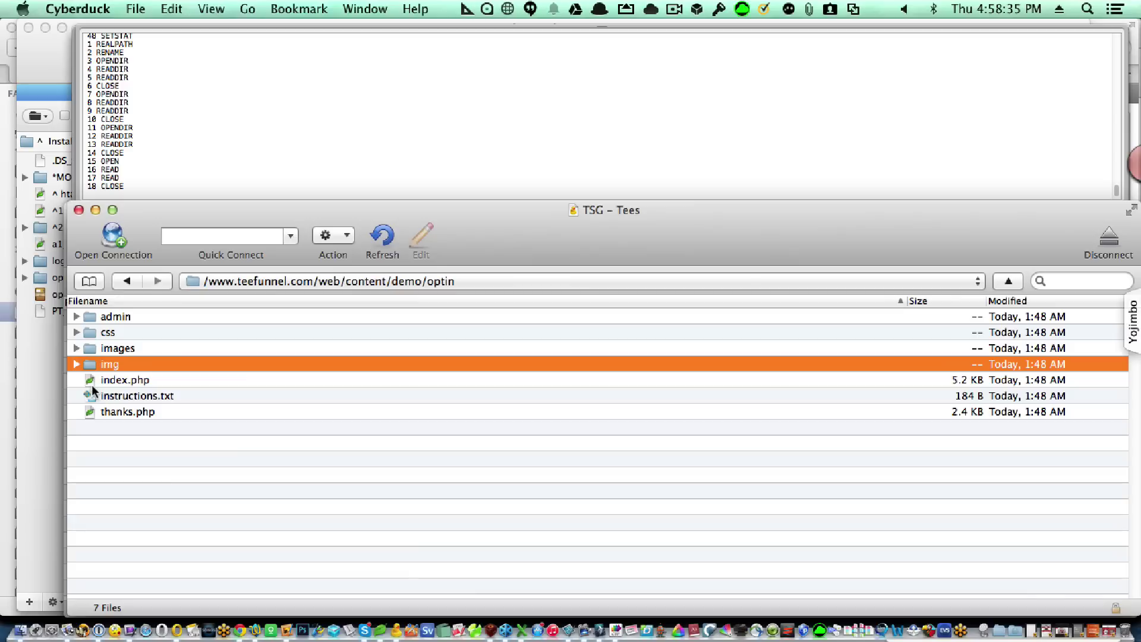
pyautogui.click(75, 364)
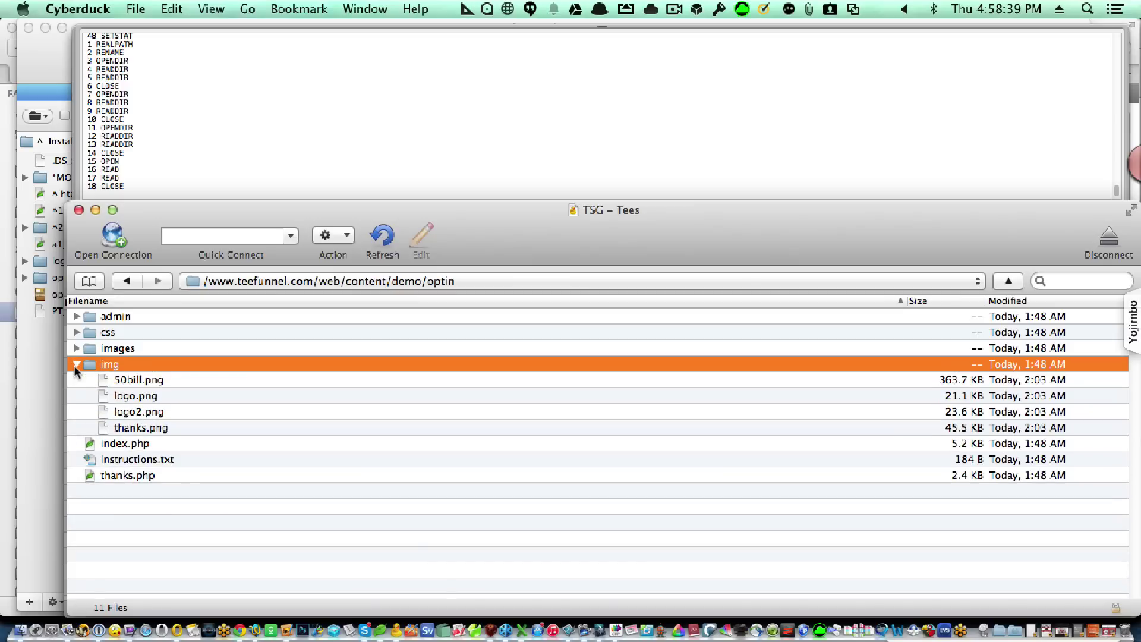
pyautogui.click(75, 365)
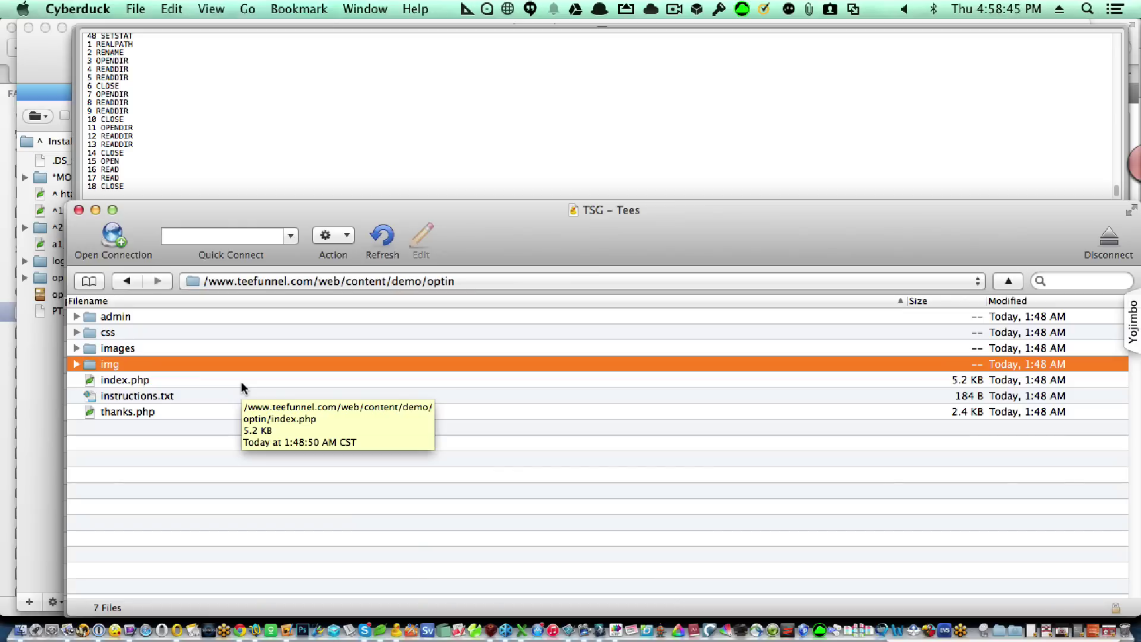
pyautogui.press('super+i')
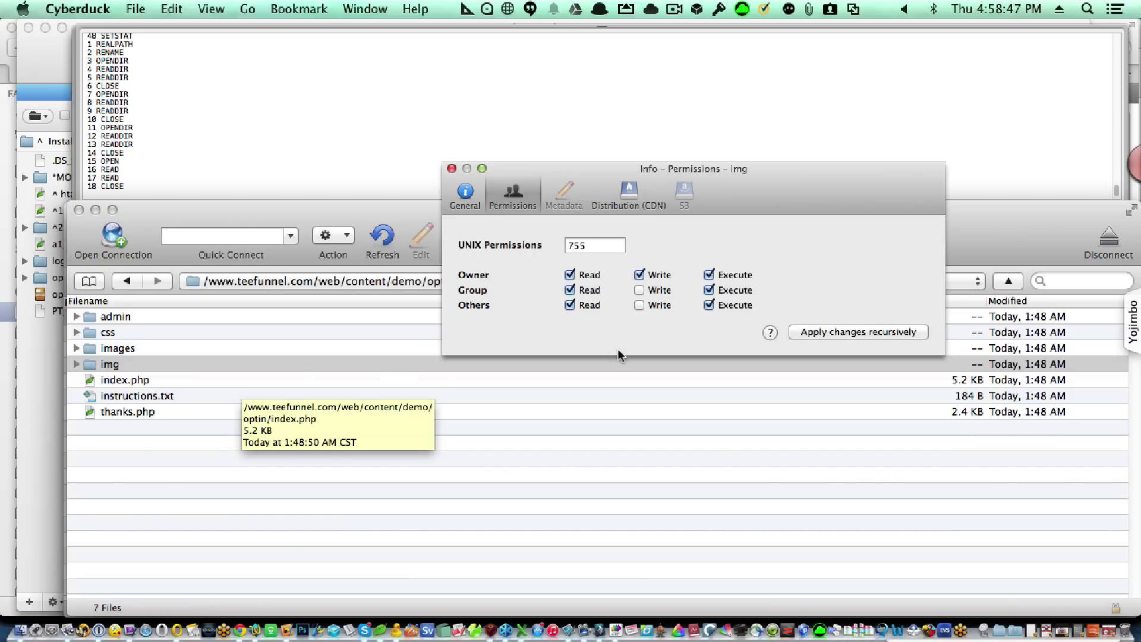
pyautogui.click(848, 332)
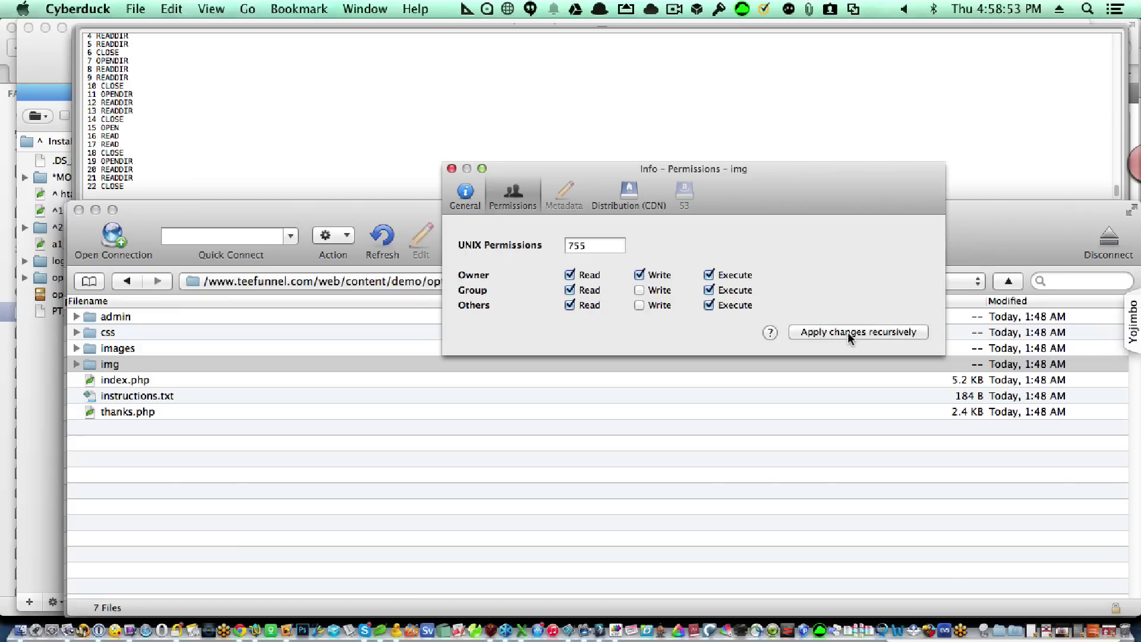
pyautogui.click(452, 169)
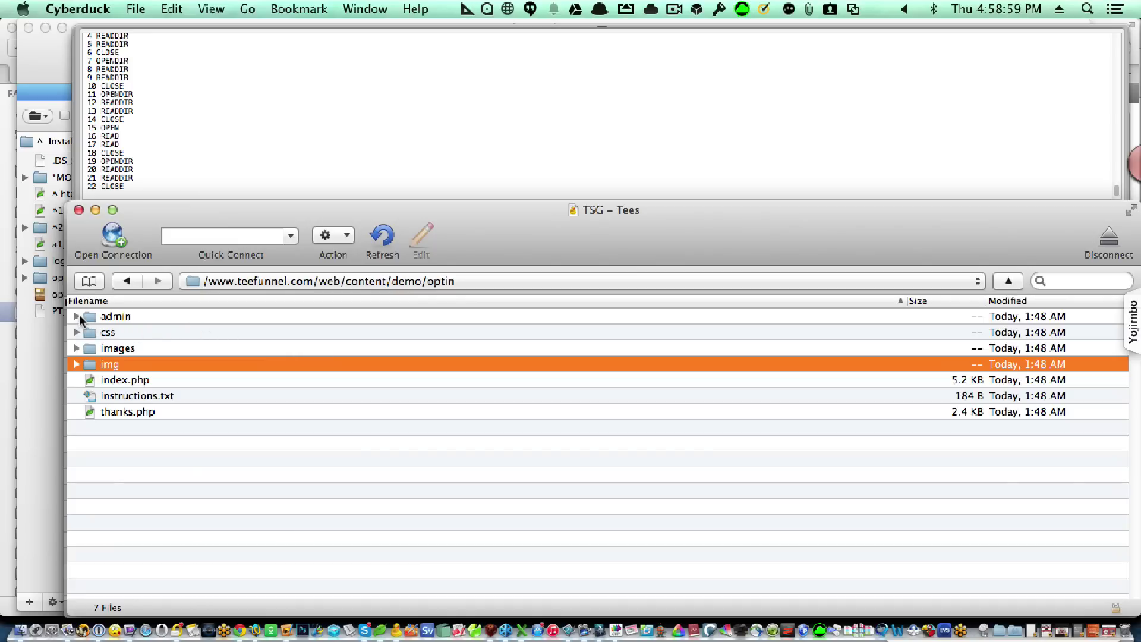
pyautogui.click(77, 316)
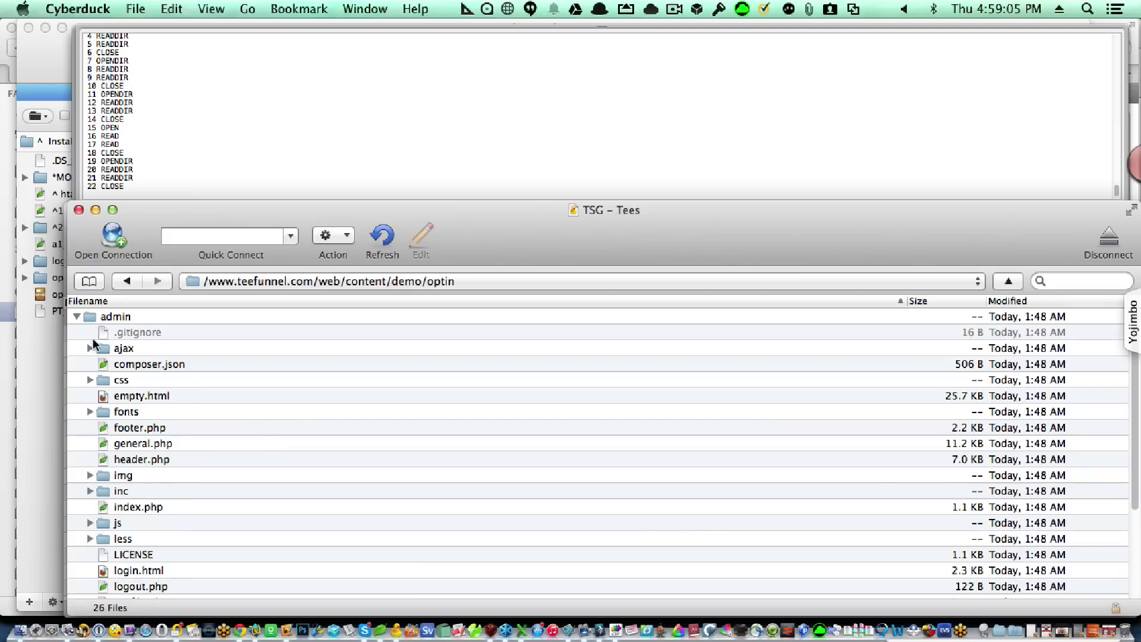
# Open the admin/inc folder and recheck the instructions file in Coda.
pyautogui.click(77, 316)
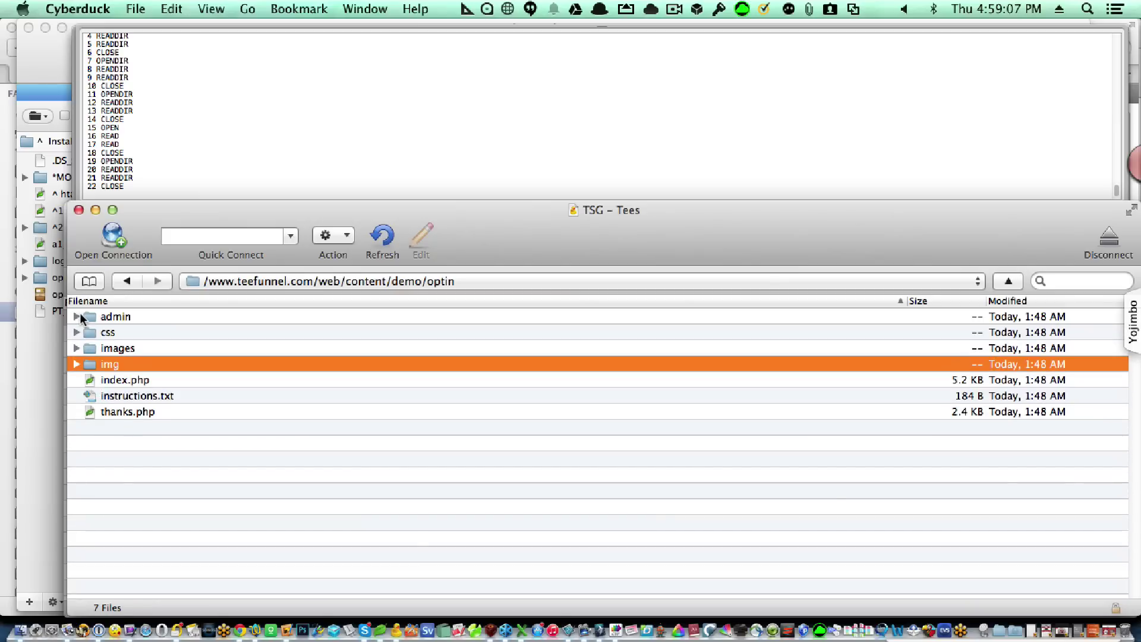
pyautogui.doubleClick(110, 321)
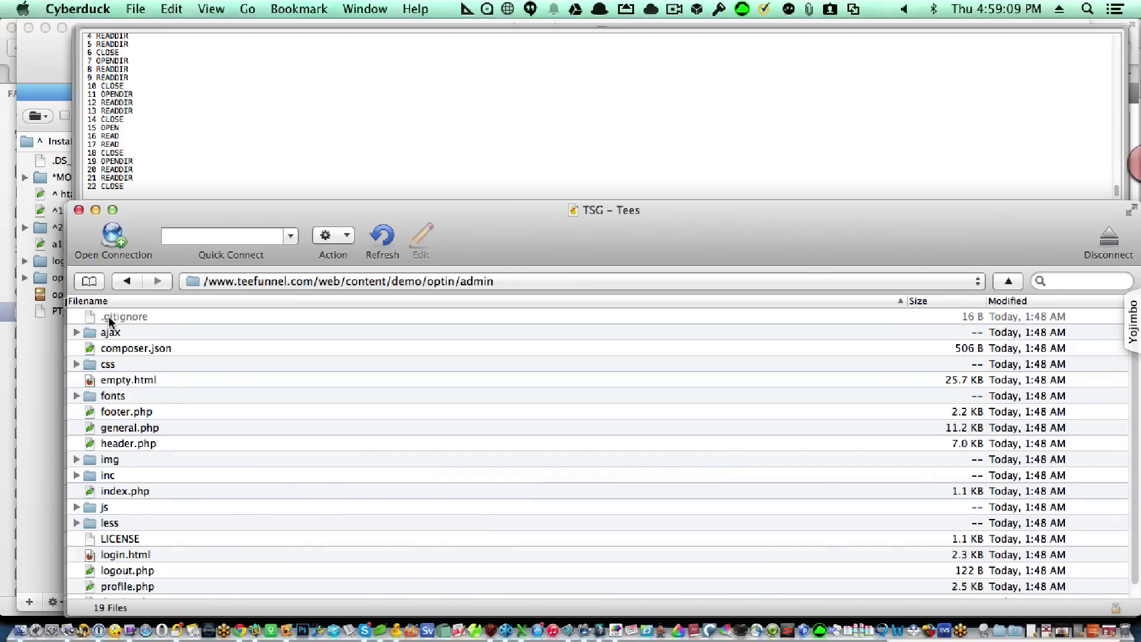
pyautogui.doubleClick(135, 479)
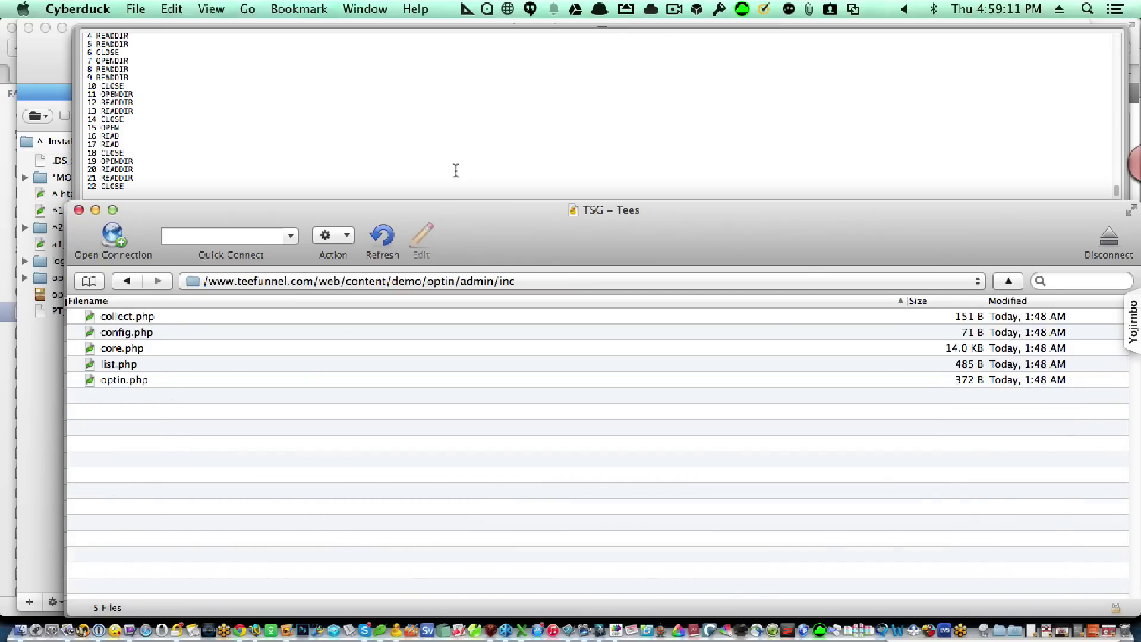
pyautogui.click(674, 9)
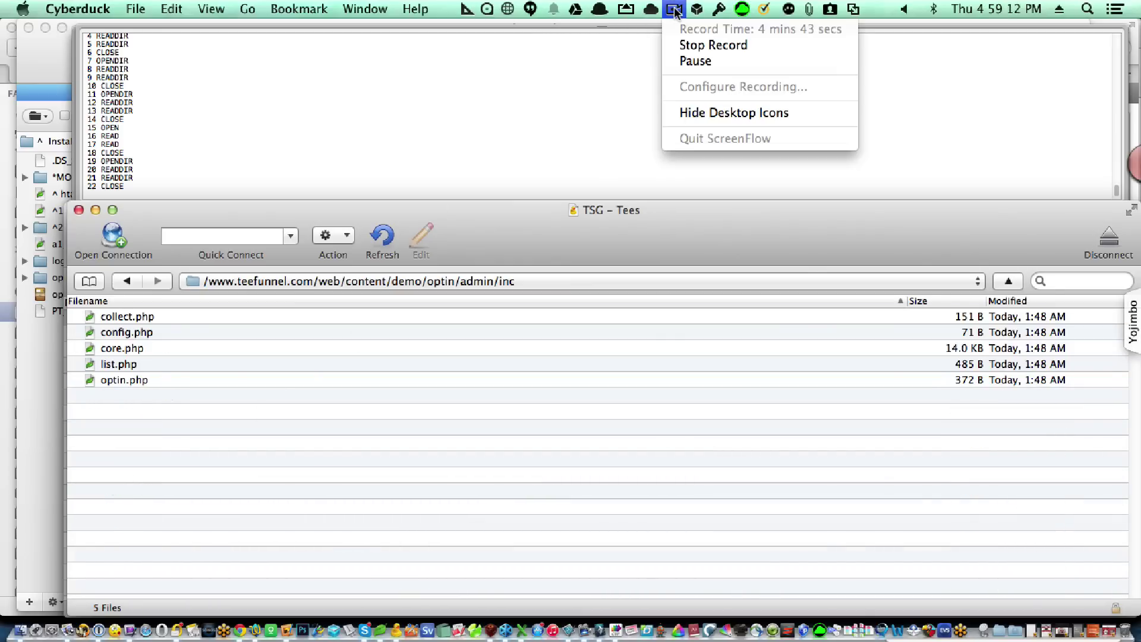
pyautogui.click(694, 58)
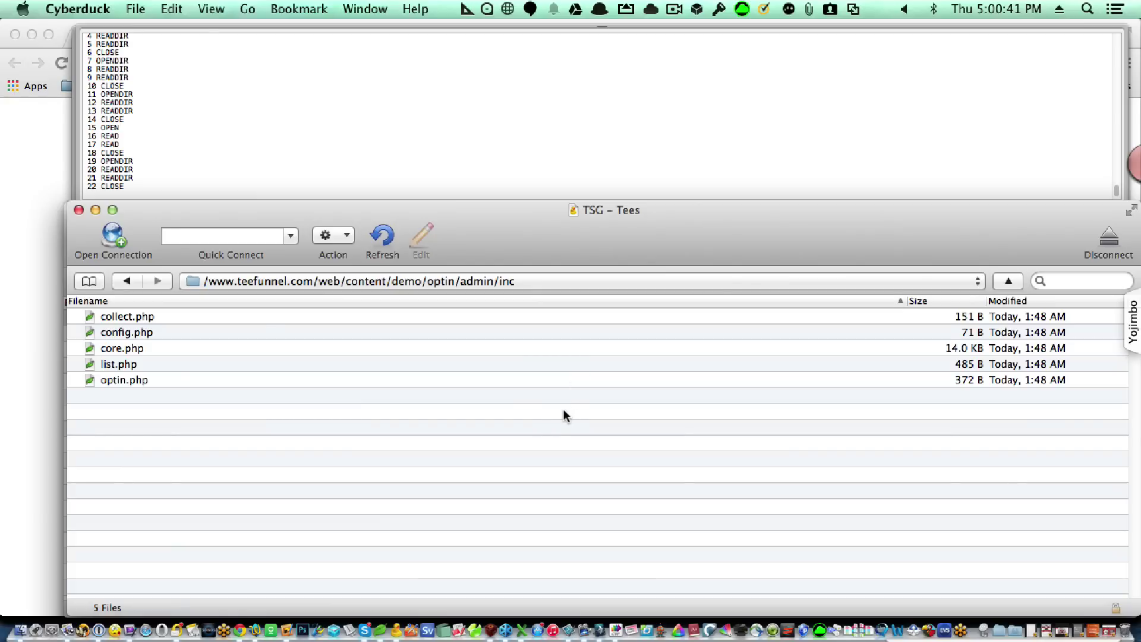
pyautogui.press('super+Tab')
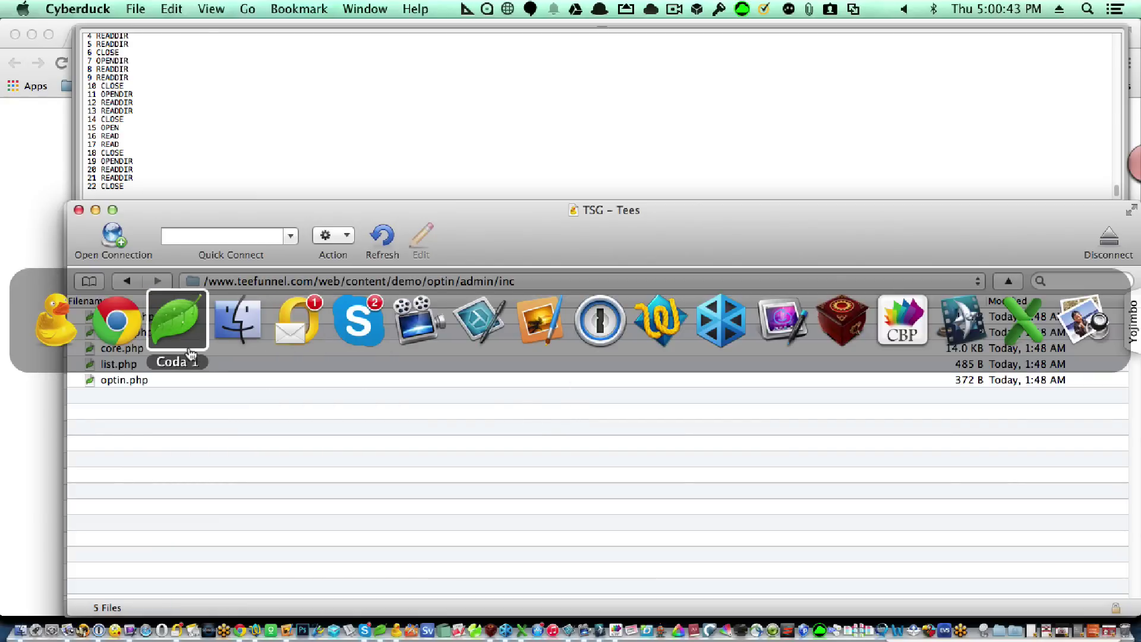
pyautogui.click(153, 350)
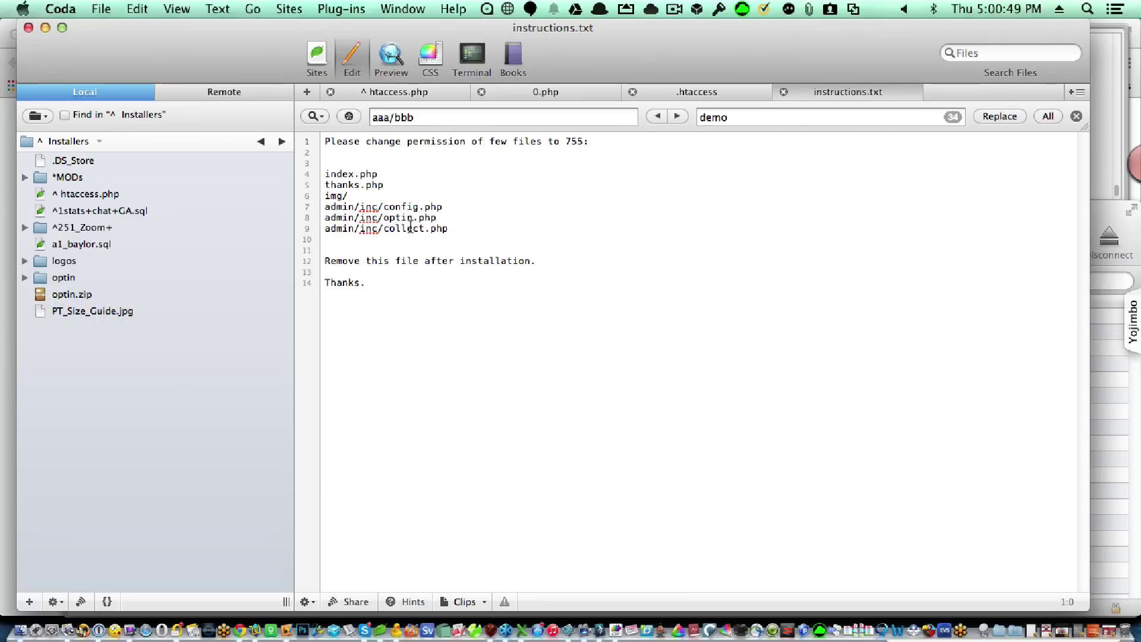
pyautogui.press('super+Tab')
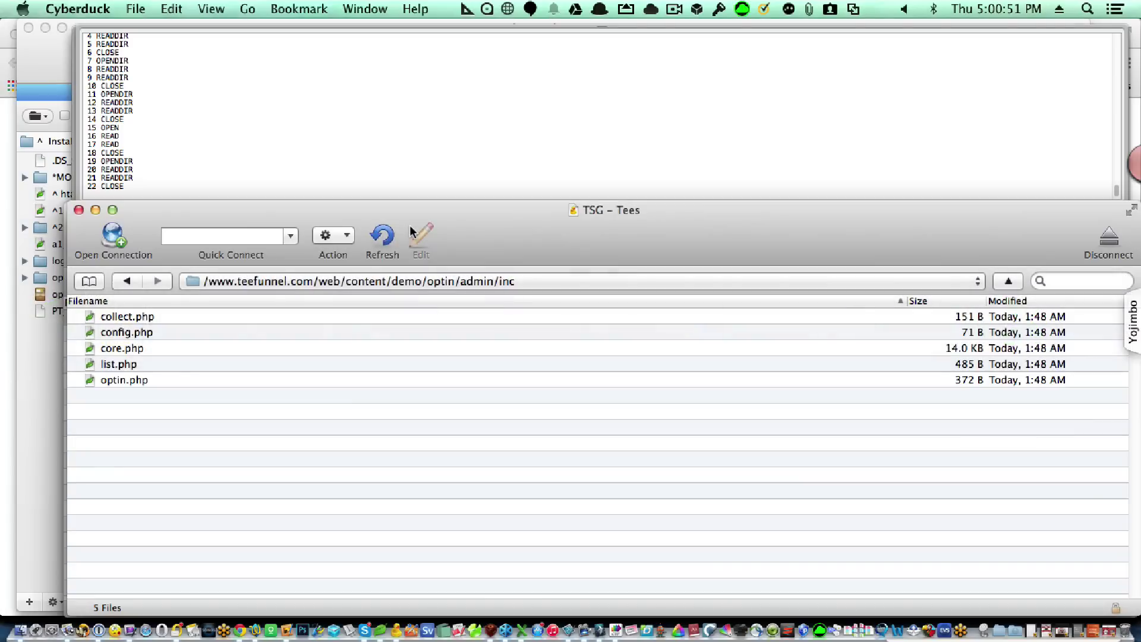
# Give collect.php, config.php and optin.php 755 permissions together.
pyautogui.click(161, 315)
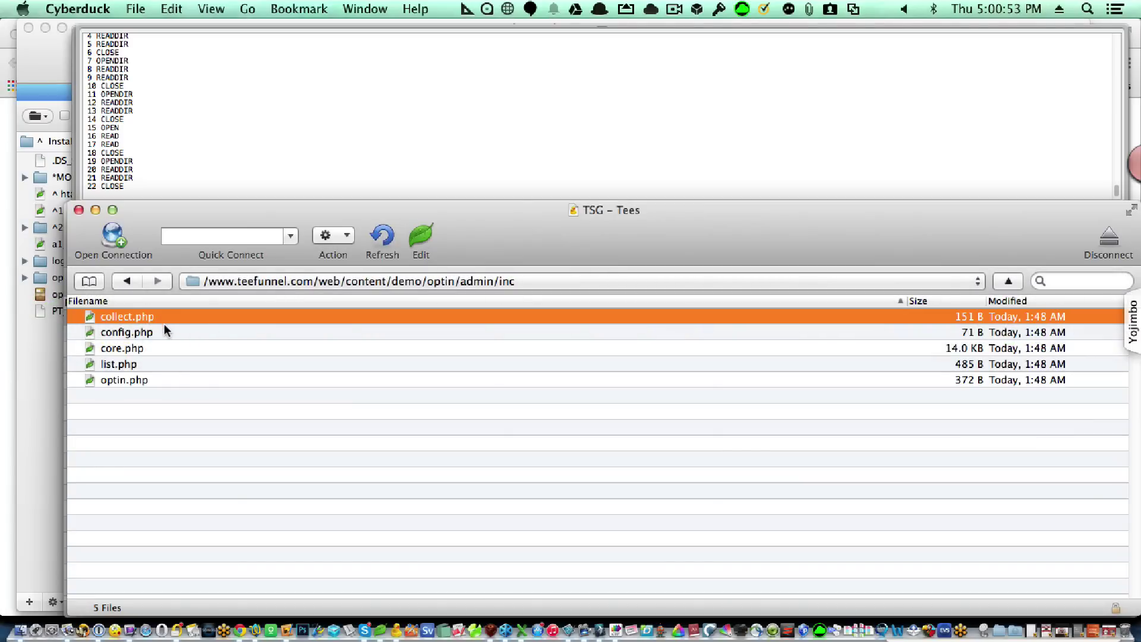
pyautogui.keyDown('shift'); pyautogui.click(163, 323); pyautogui.keyUp('shift')
pyautogui.keyDown('super'); pyautogui.click(166, 374); pyautogui.keyUp('super')
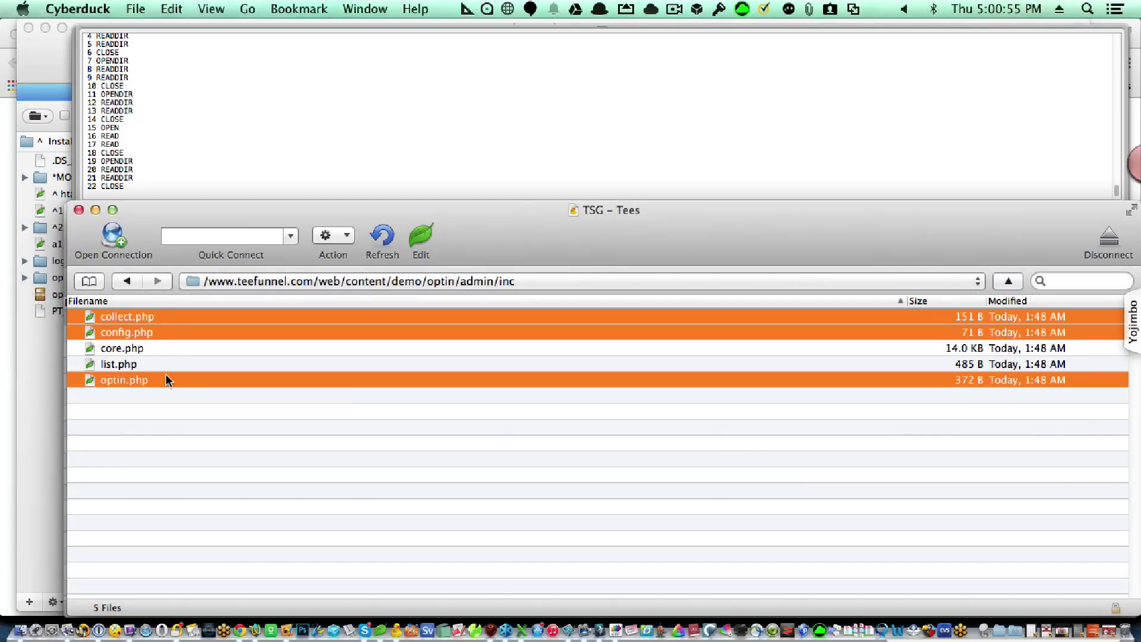
pyautogui.press('super+i')
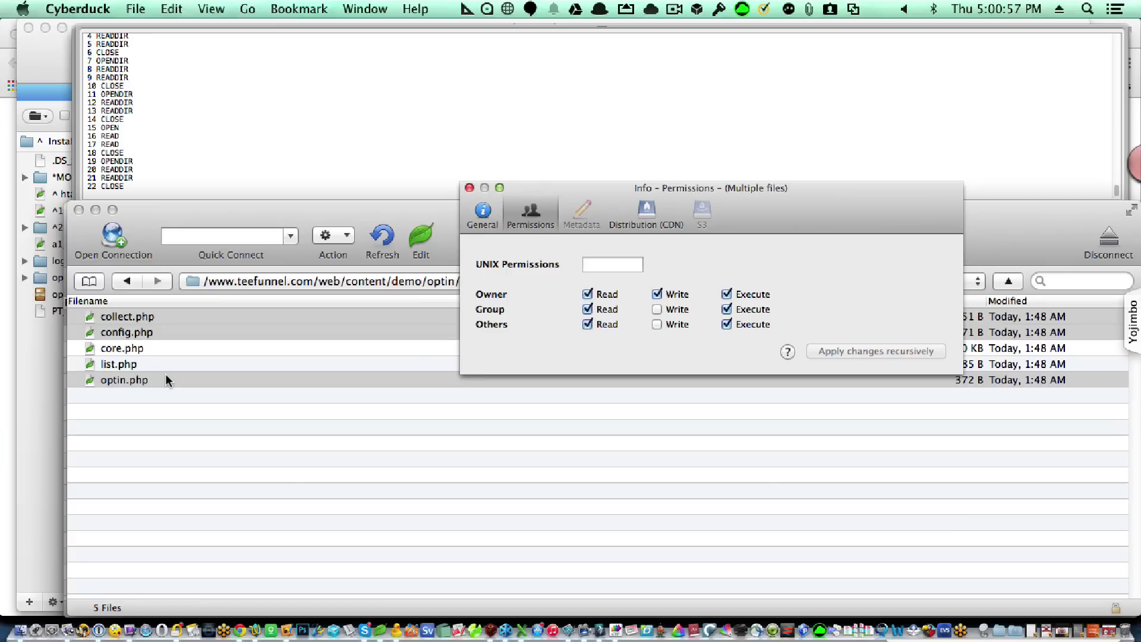
pyautogui.click(593, 262)
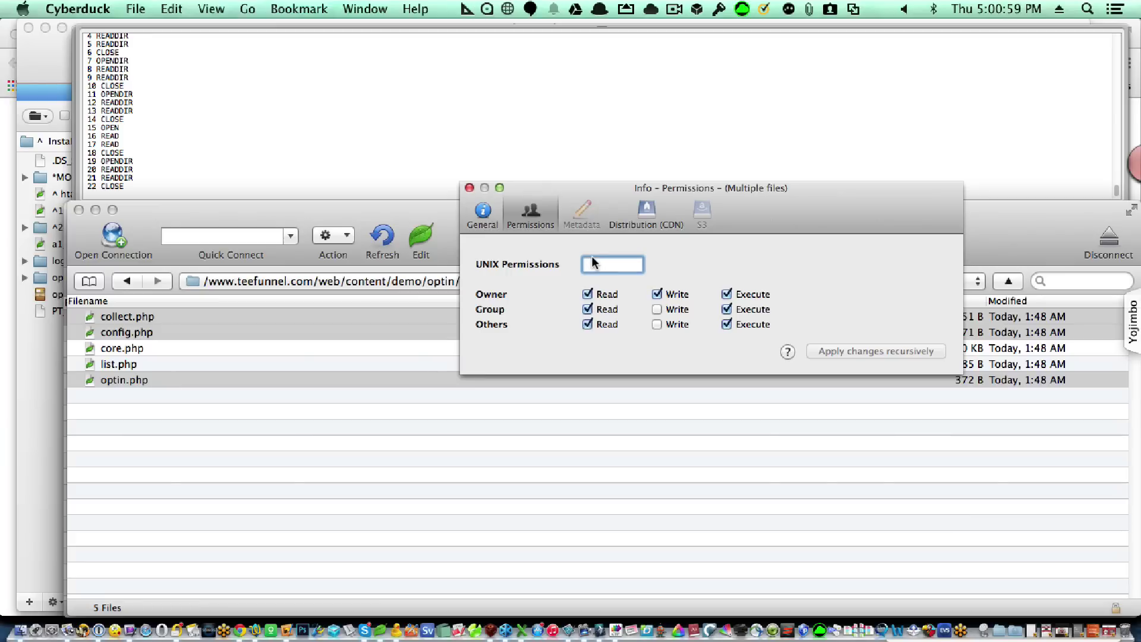
pyautogui.write('755')
pyautogui.press('Return')
pyautogui.click(470, 188)
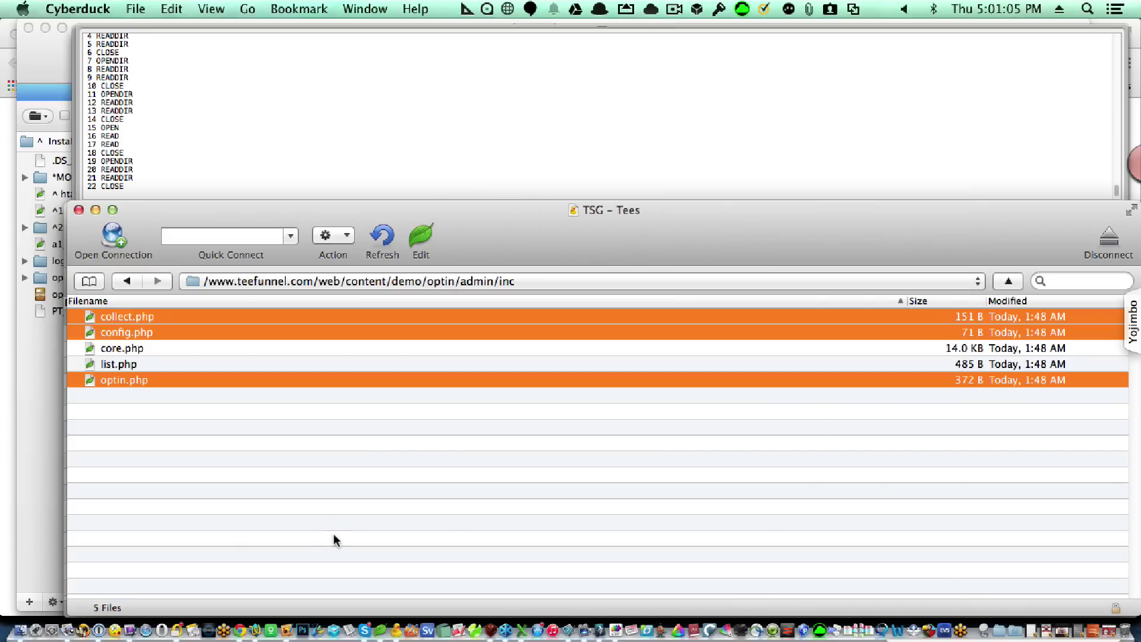
# Delete instructions.txt from the server's optin folder and switch to Chrome's thanks page.
pyautogui.click(340, 481)
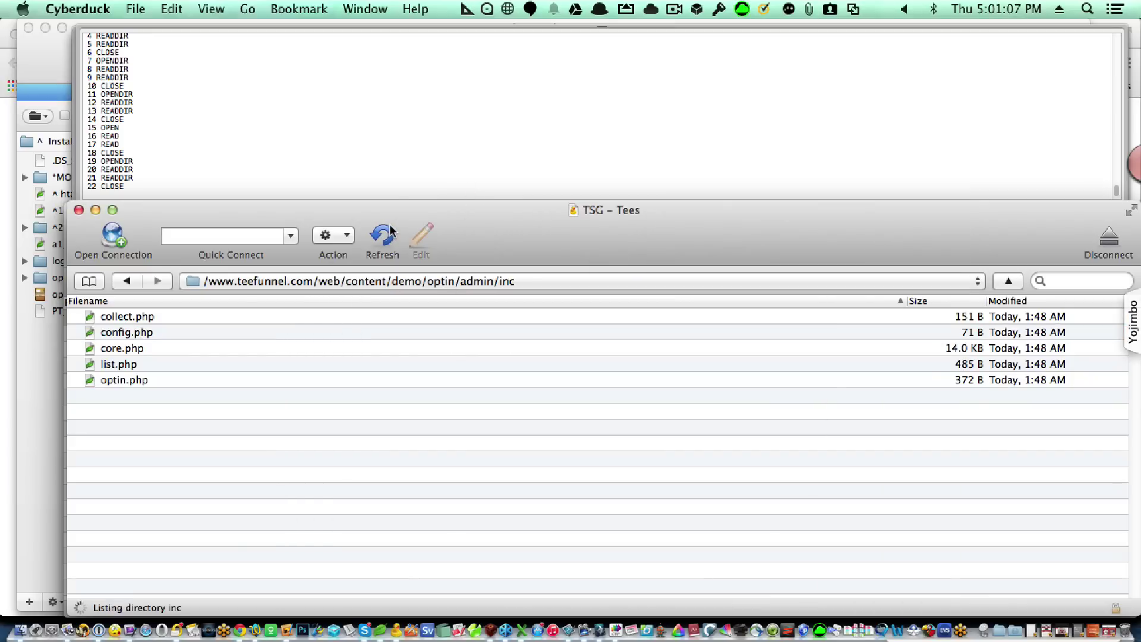
pyautogui.click(517, 282)
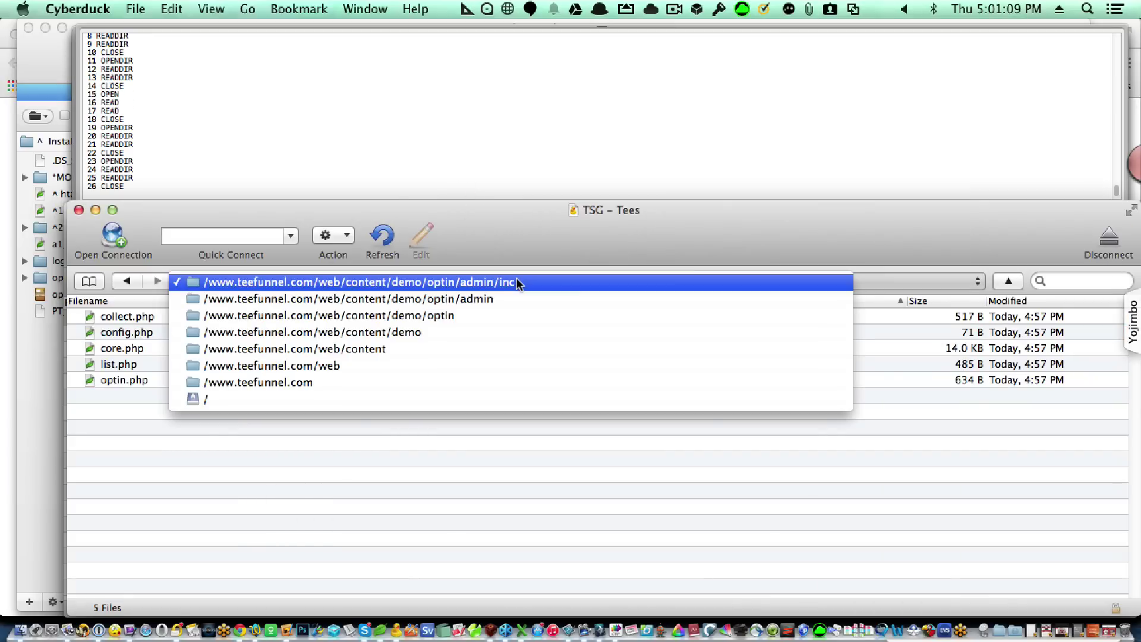
pyautogui.click(502, 314)
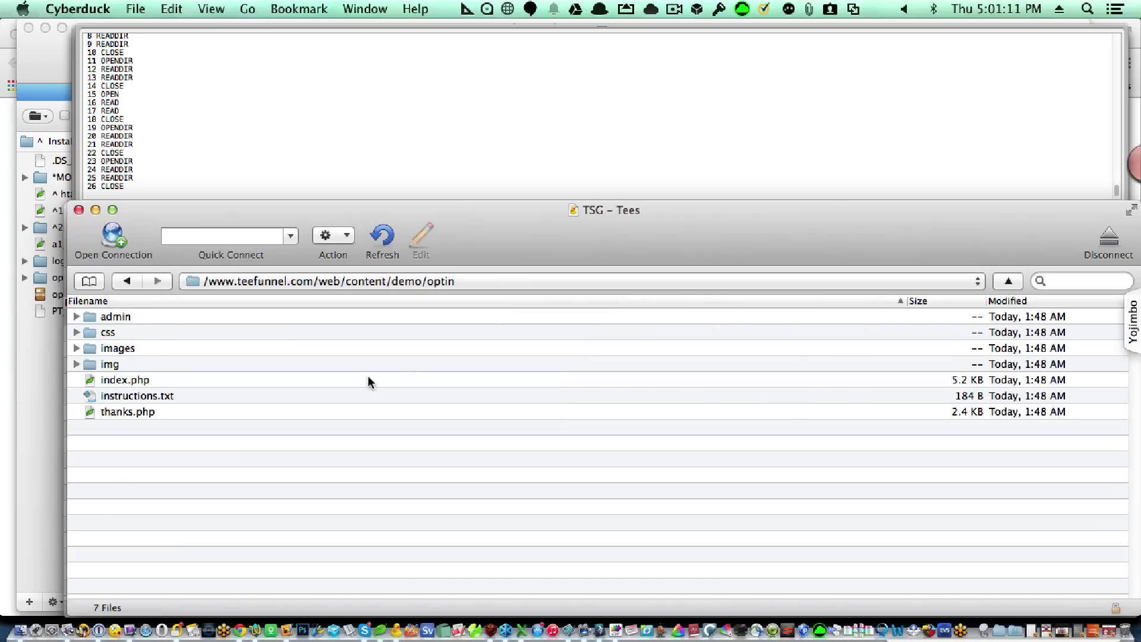
pyautogui.click(236, 398)
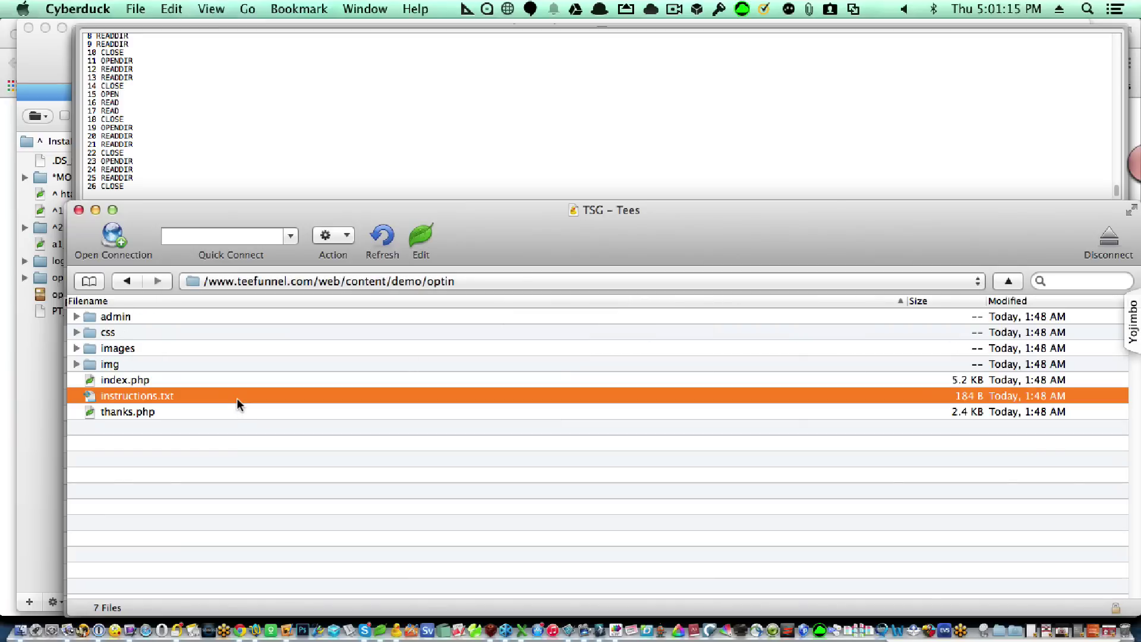
pyautogui.press('super+BackSpace')
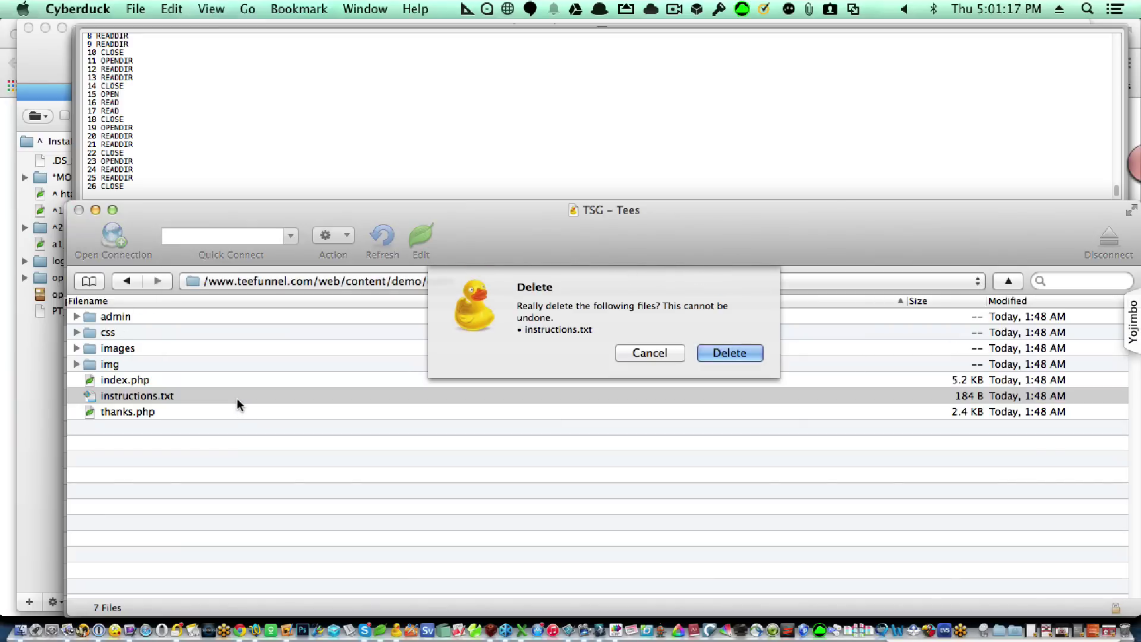
pyautogui.press('Return')
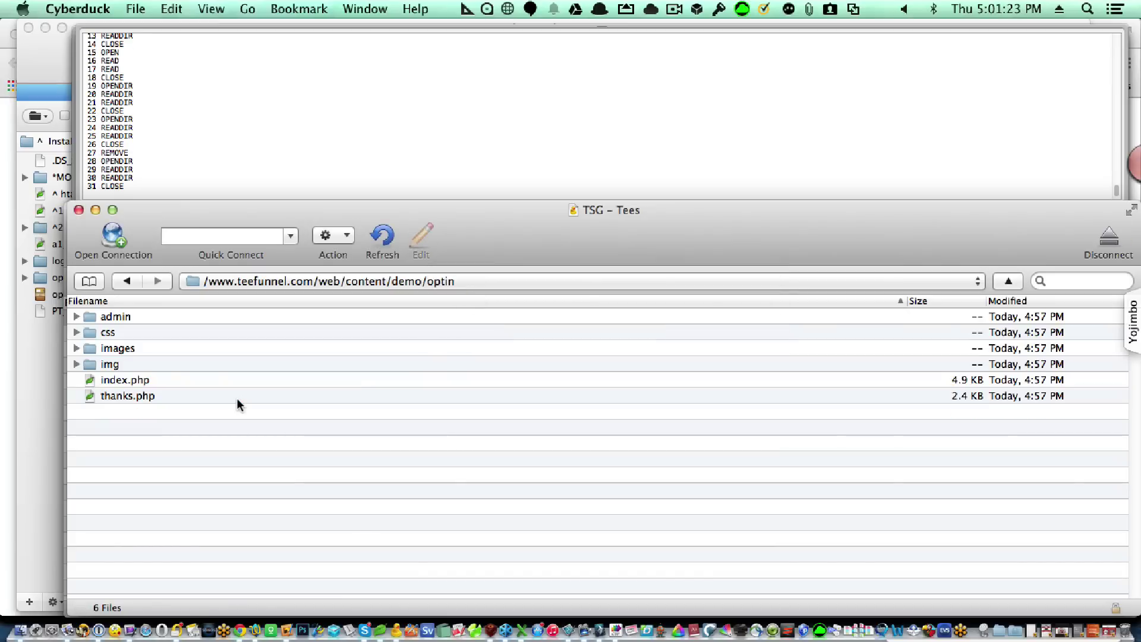
pyautogui.press('super+Tab')
pyautogui.press('super+Tab')
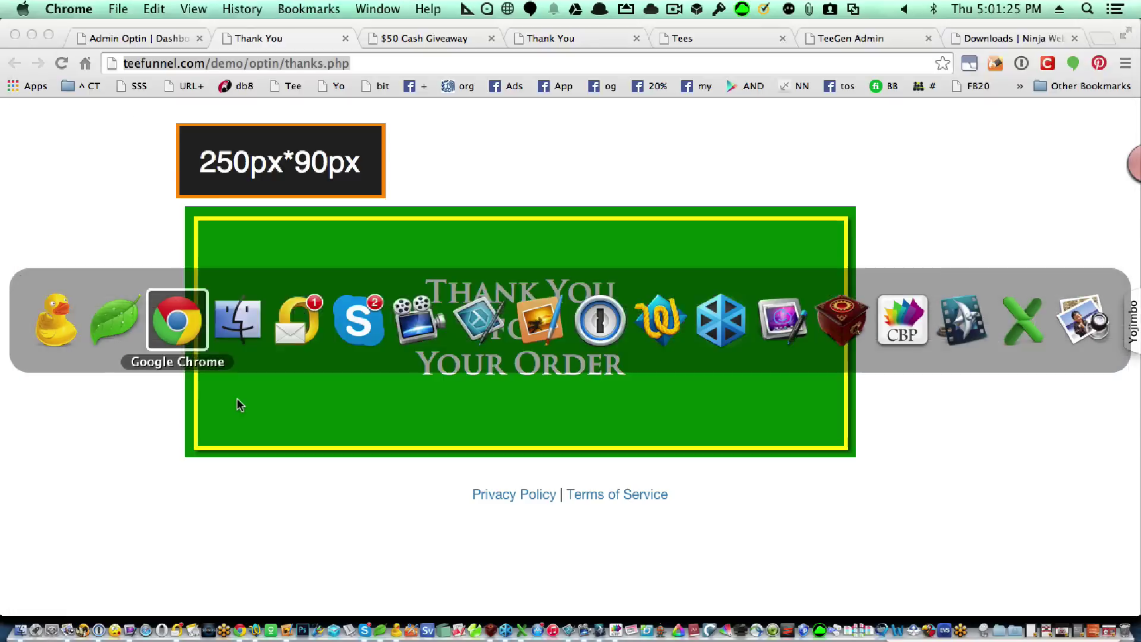
# Sign out of the Admin Optin dashboard and sign back in with the admin credentials.
pyautogui.click(149, 34)
pyautogui.click(1100, 121)
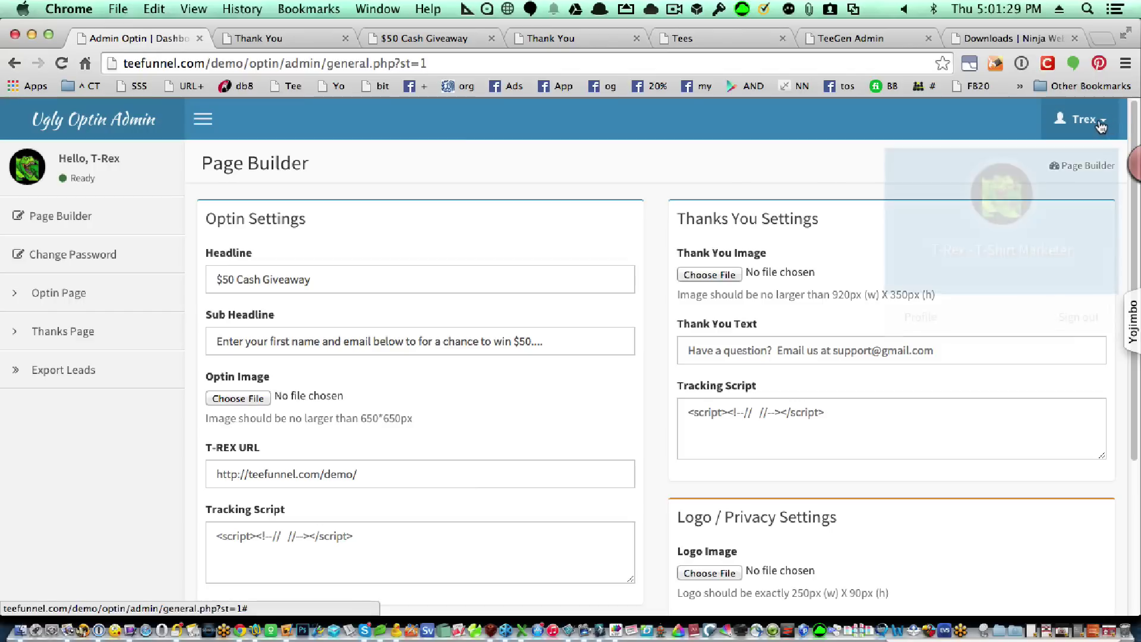
pyautogui.click(1073, 310)
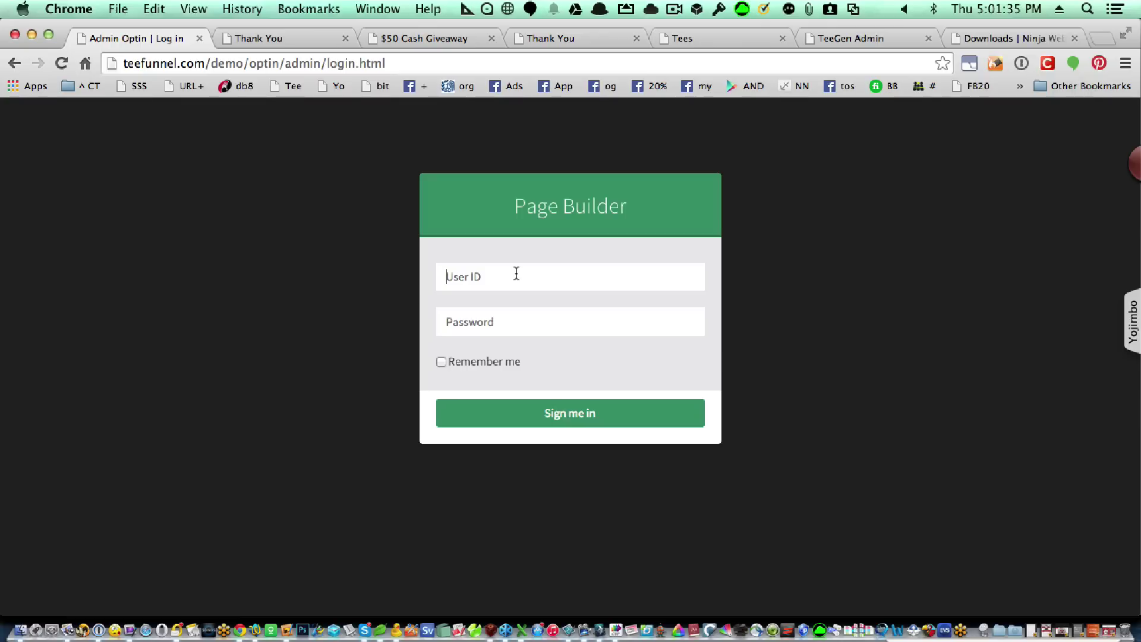
pyautogui.click(516, 273)
pyautogui.write('manager')
pyautogui.press('Tab')
pyautogui.write('•••••••••')
pyautogui.click(511, 407)
pyautogui.press('Escape')
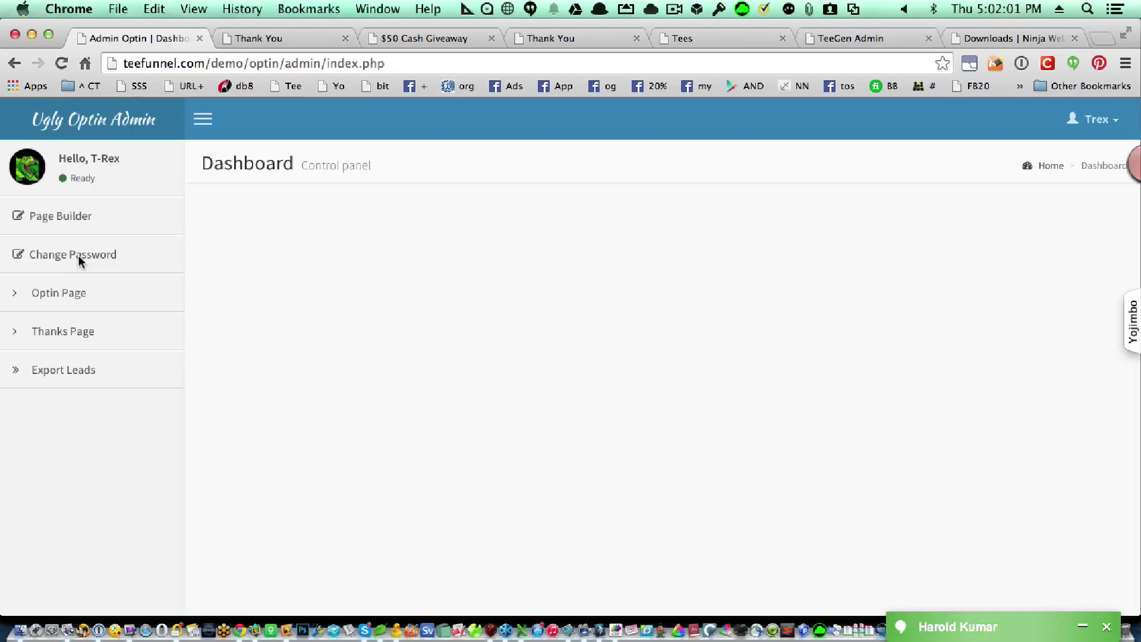
# Enter a new admin password on the Change Password page and submit it.
pyautogui.click(78, 257)
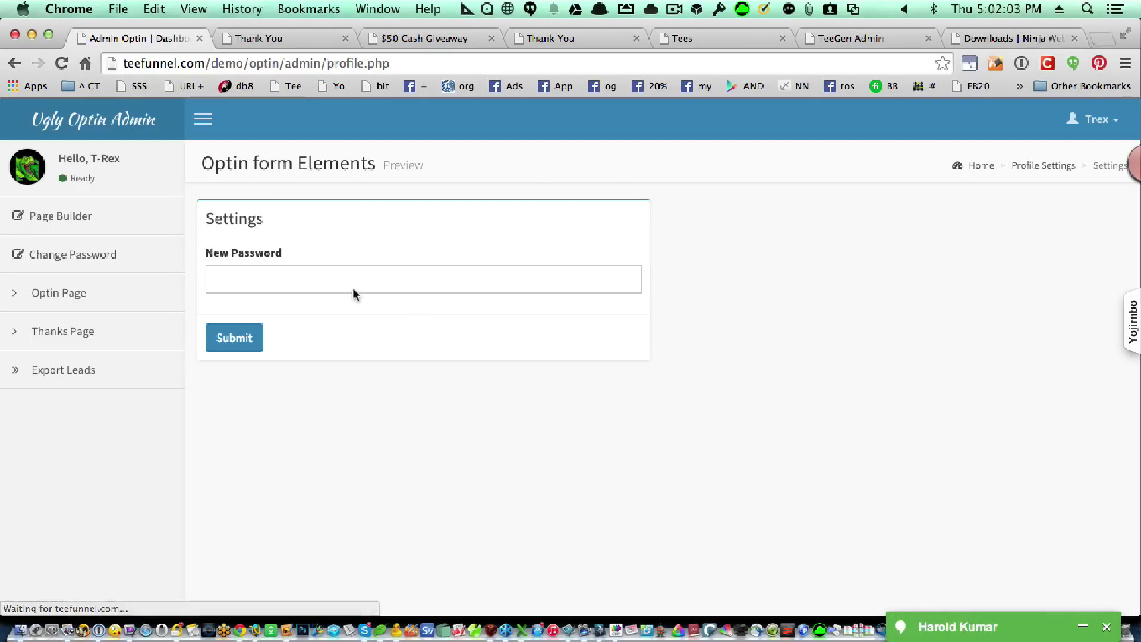
pyautogui.click(326, 280)
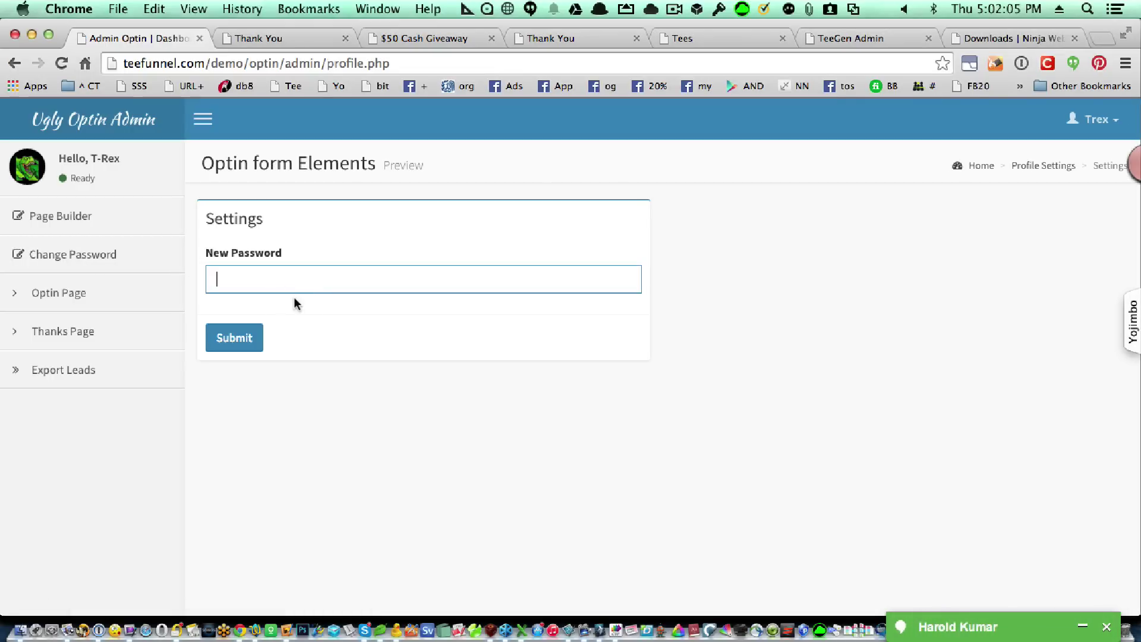
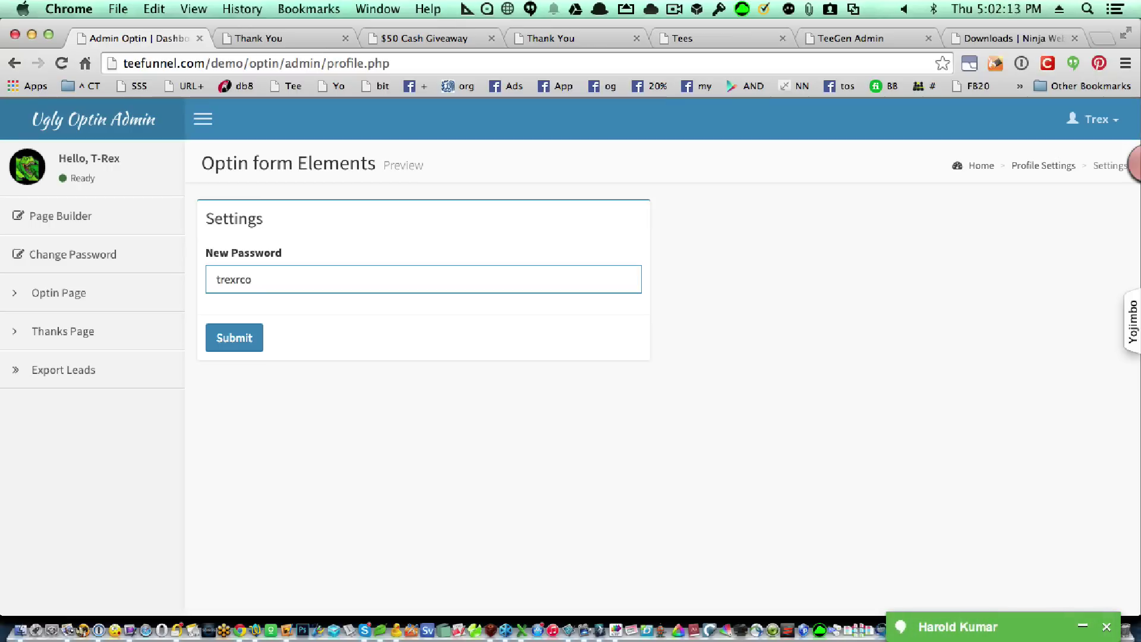
pyautogui.click(231, 338)
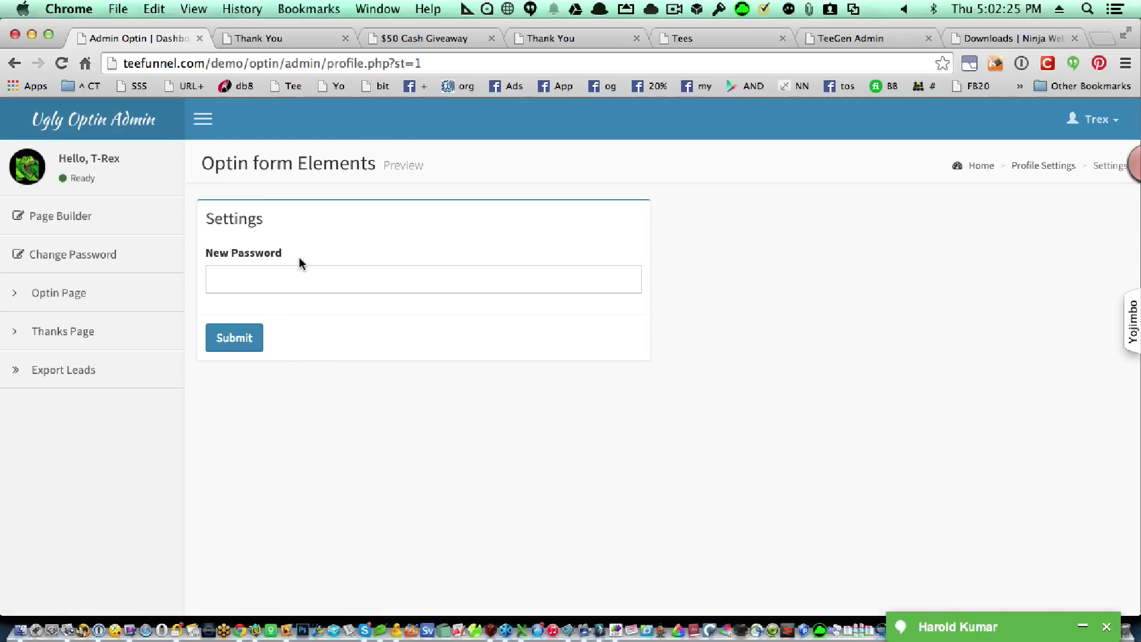
# Open the Page Builder settings and compare them with the live $50 Cash Giveaway optin page.
pyautogui.click(121, 217)
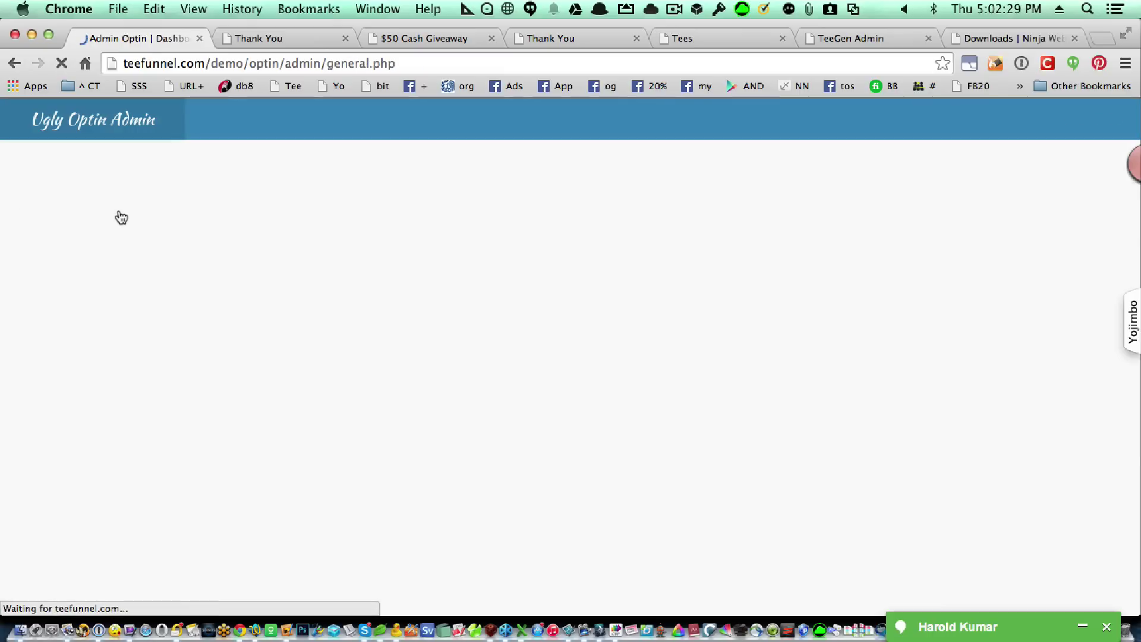
pyautogui.click(360, 283)
pyautogui.click(429, 39)
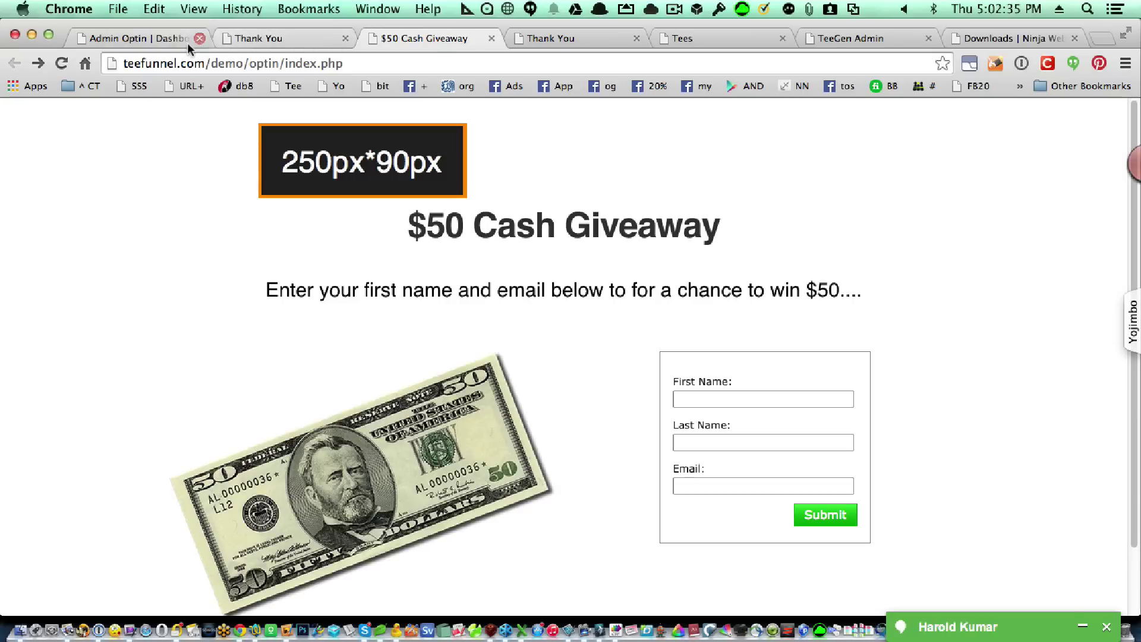
pyautogui.click(157, 39)
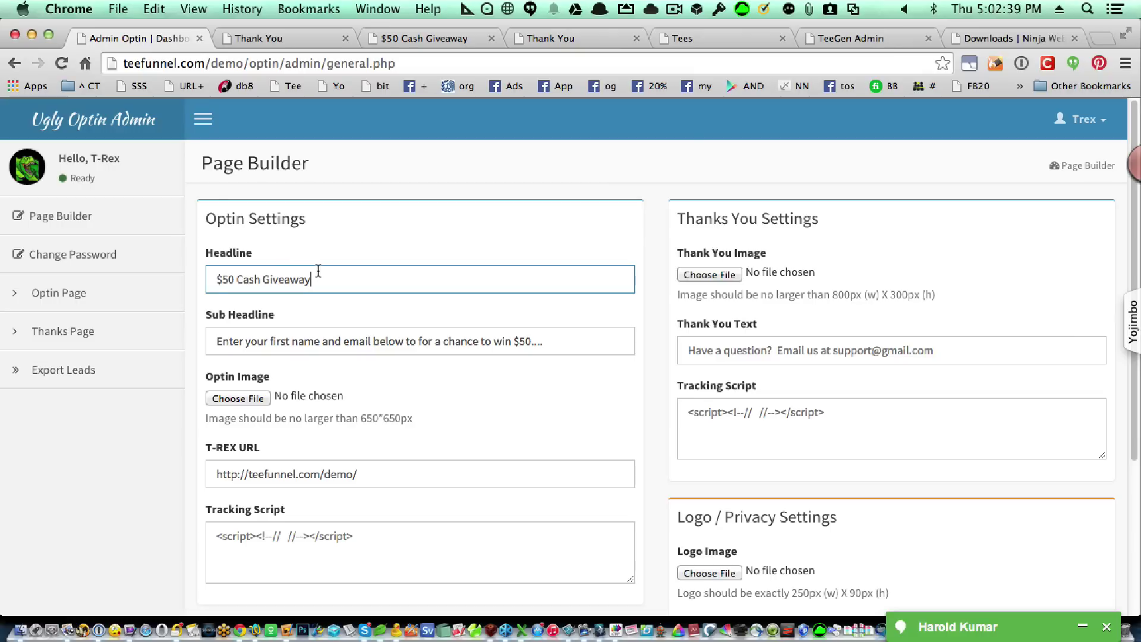
pyautogui.moveTo(322, 284); pyautogui.dragTo(321, 257)
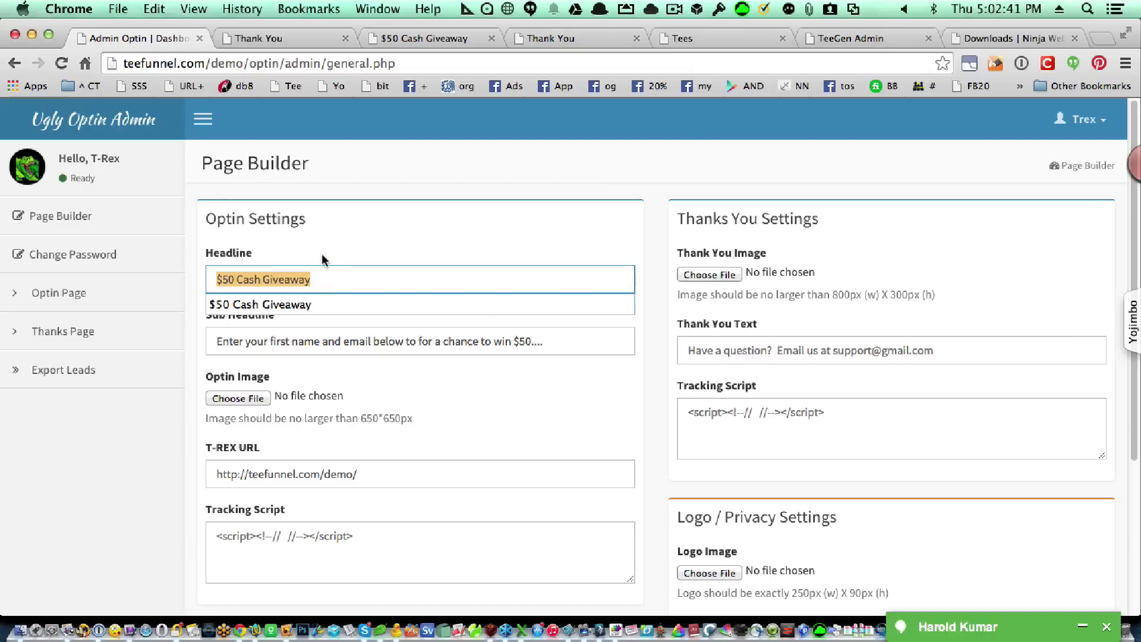
pyautogui.press('Left')
pyautogui.press('Tab')
pyautogui.press('Right')
pyautogui.press('BackSpace')
pyautogui.press('BackSpace')
pyautogui.press('BackSpace')
pyautogui.press('Tab')
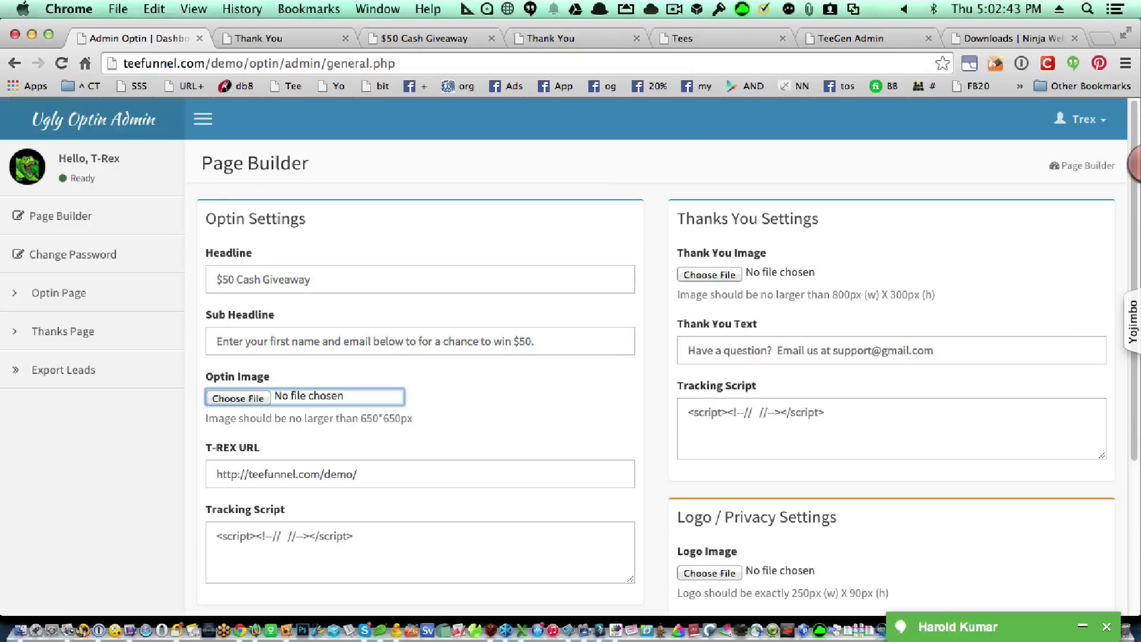
pyautogui.press('Tab')
pyautogui.press('Right')
pyautogui.press('BackSpace')
pyautogui.press('BackSpace')
pyautogui.press('BackSpace')
pyautogui.press('BackSpace')
pyautogui.press('BackSpace')
pyautogui.press('Tab')
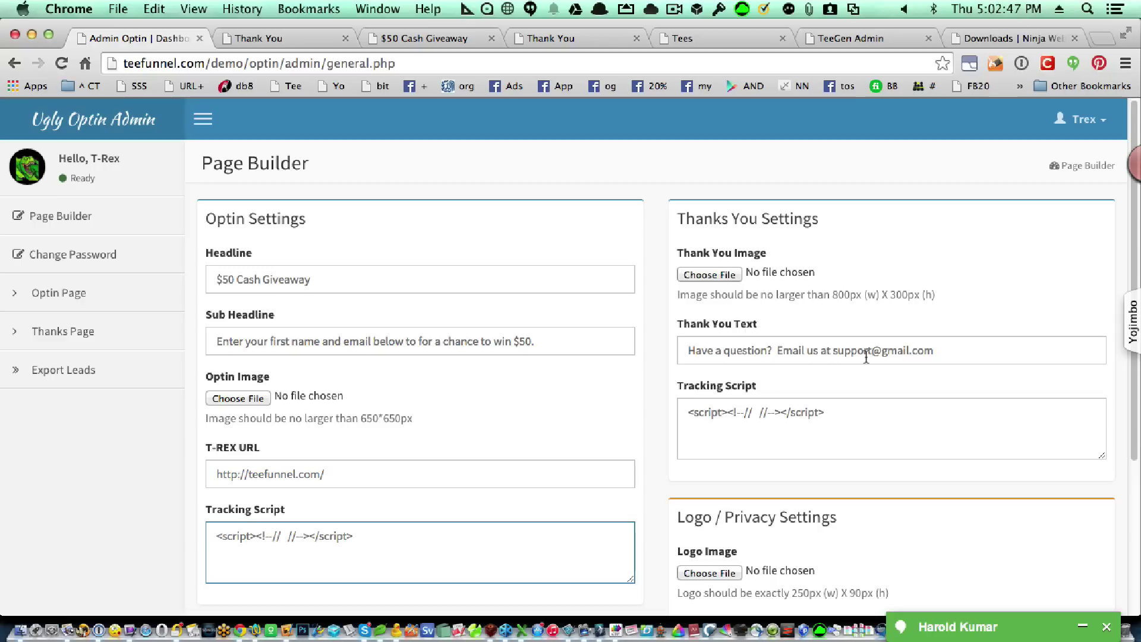
pyautogui.press('Tab')
pyautogui.press('Tab')
pyautogui.press('Left')
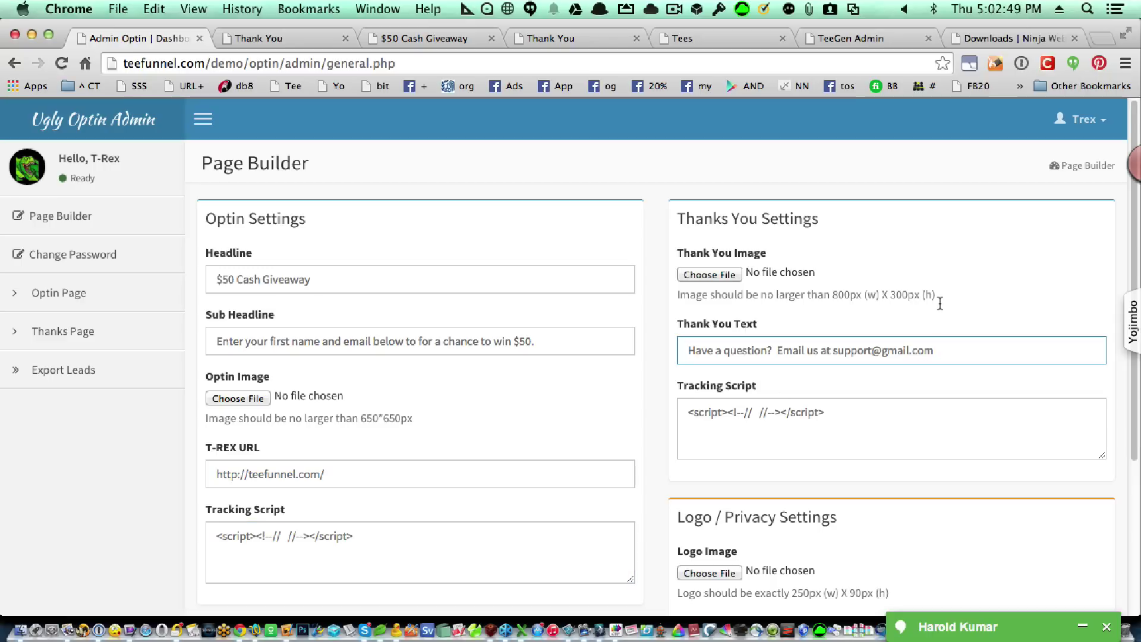
# Empty the Privacy Policy and Terms of Service links, set the form to First Name only, and submit.
pyautogui.scroll(-4, 940, 303)
pyautogui.click(840, 433)
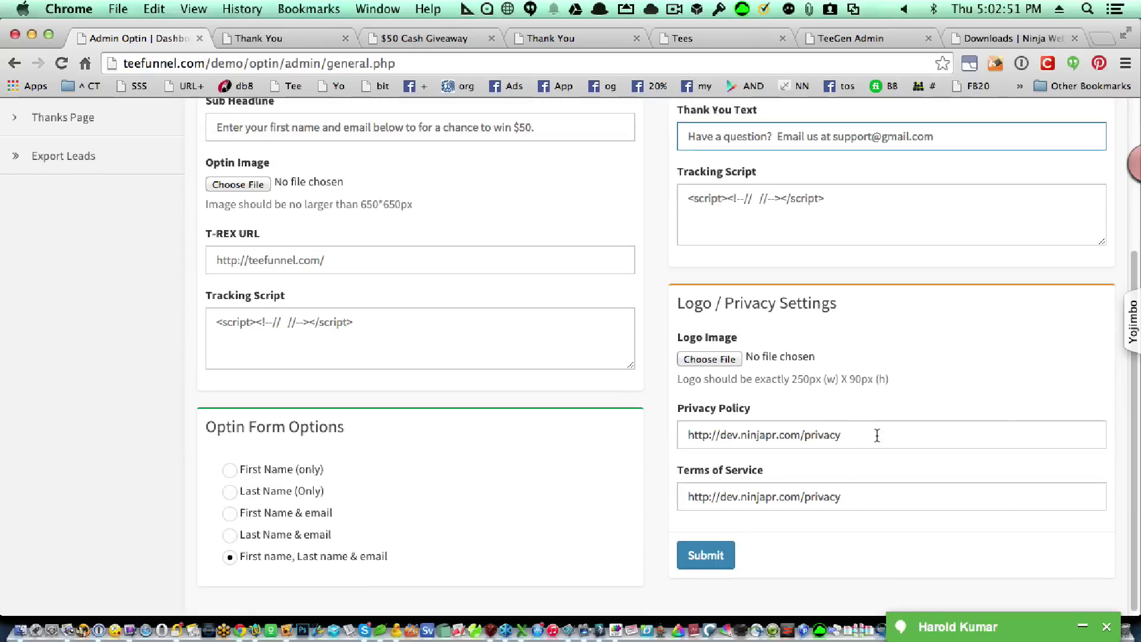
pyautogui.press('super+a')
pyautogui.press('BackSpace')
pyautogui.press('Tab')
pyautogui.press('BackSpace')
pyautogui.click(306, 474)
pyautogui.click(732, 559)
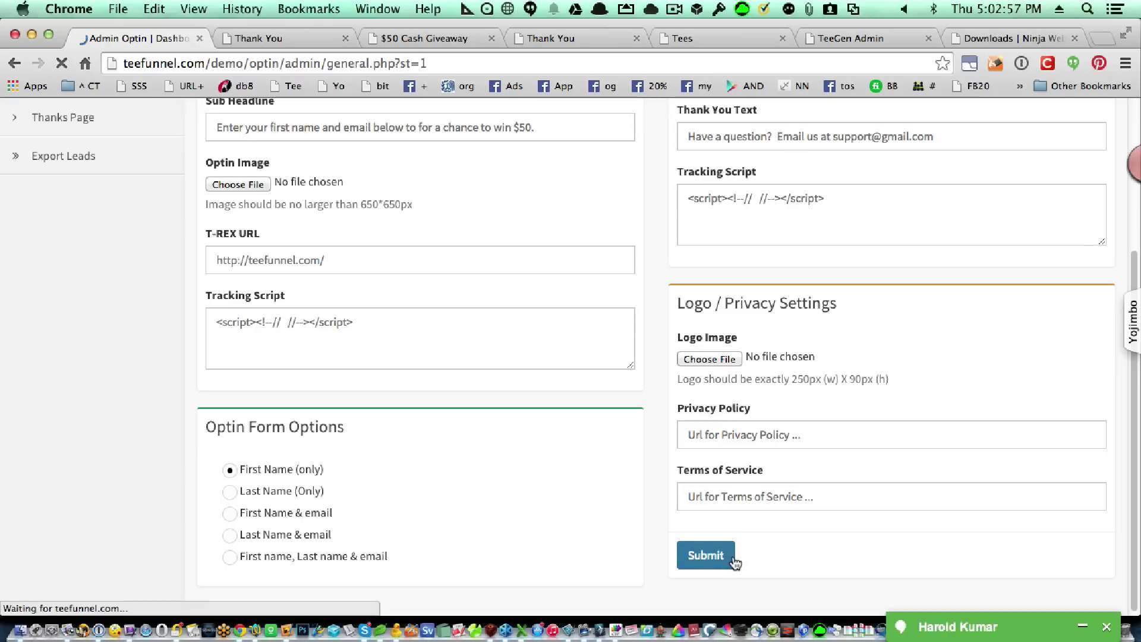
# Check the saved Sub Headline, T-REX URL, tracking script and empty policy links, then view the thank-you page.
pyautogui.scroll(-2, 785, 321)
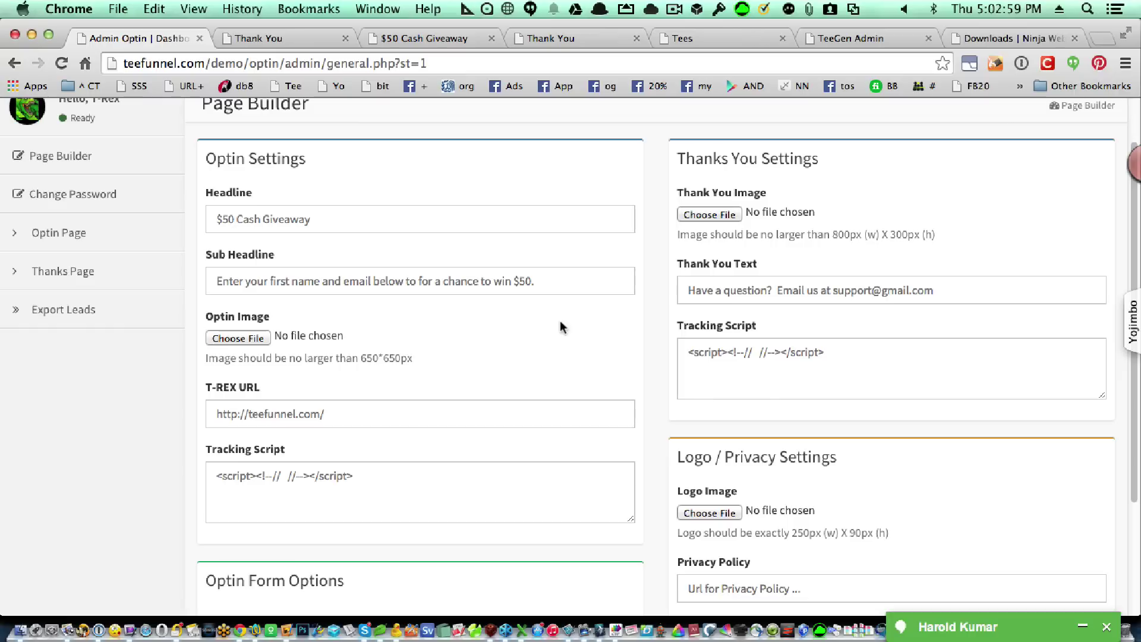
pyautogui.click(328, 282)
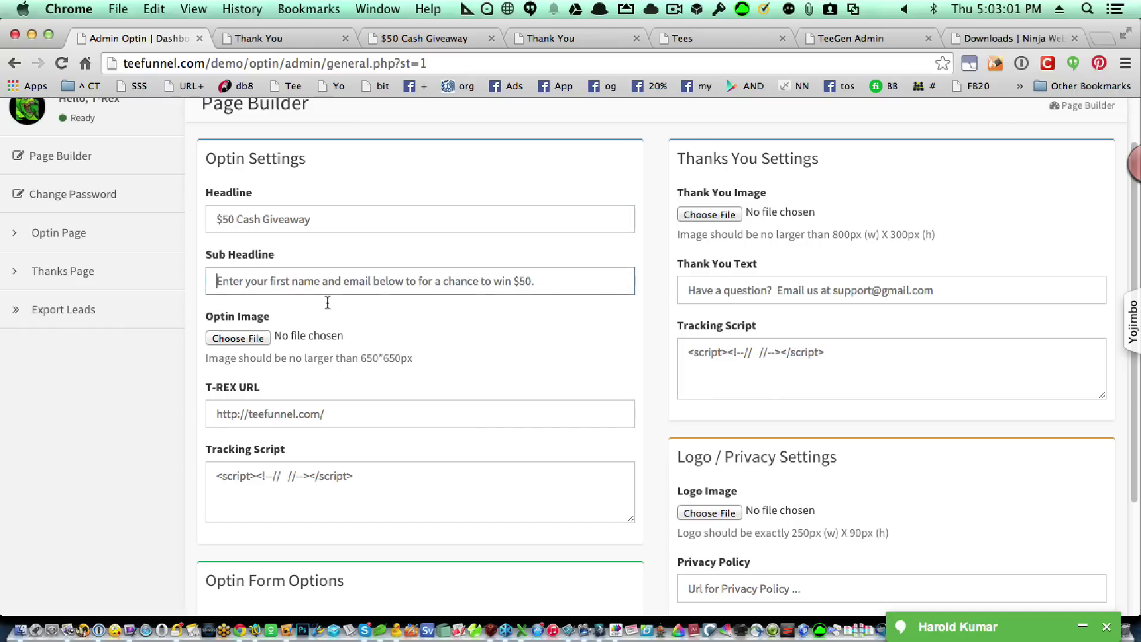
pyautogui.click(321, 411)
pyautogui.click(318, 491)
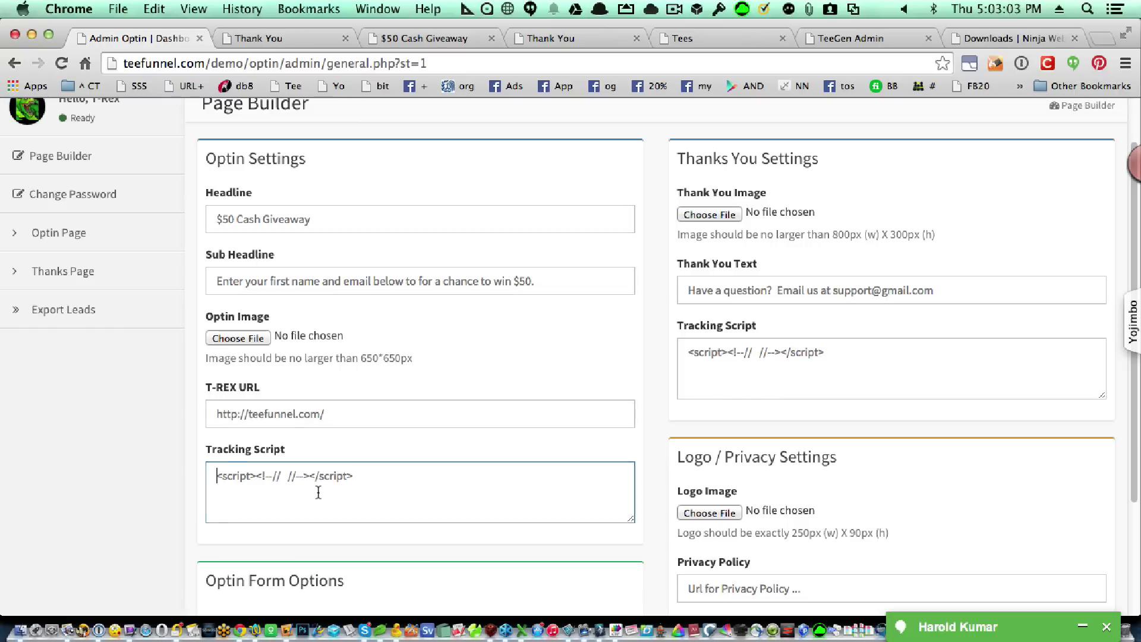
pyautogui.scroll(-3, 346, 540)
pyautogui.scroll(-2, 346, 537)
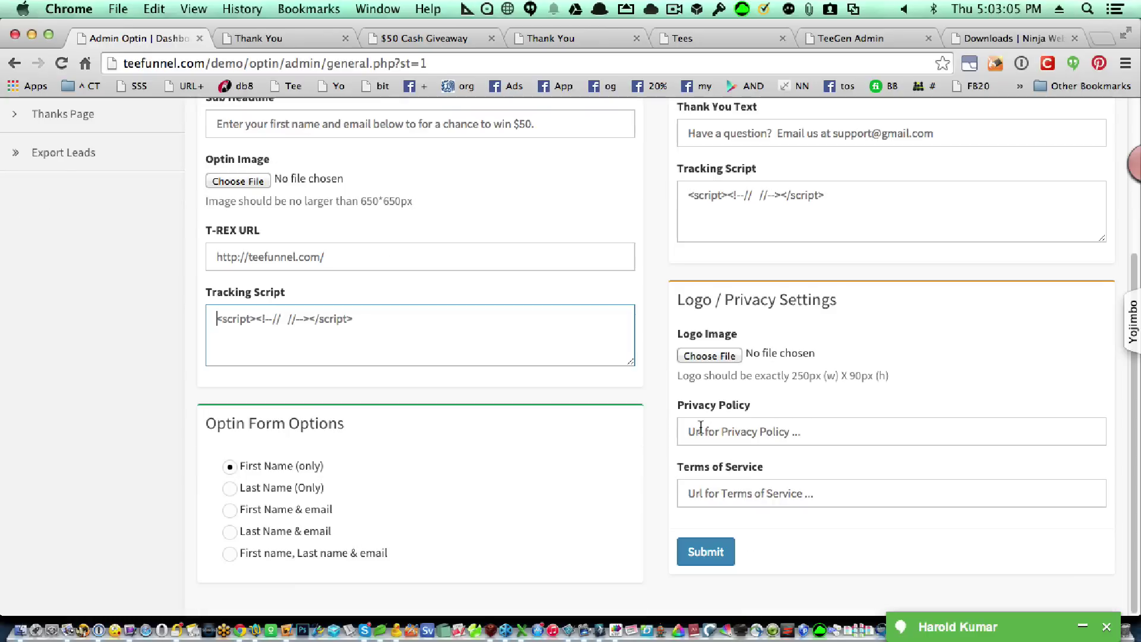
pyautogui.click(725, 434)
pyautogui.click(715, 493)
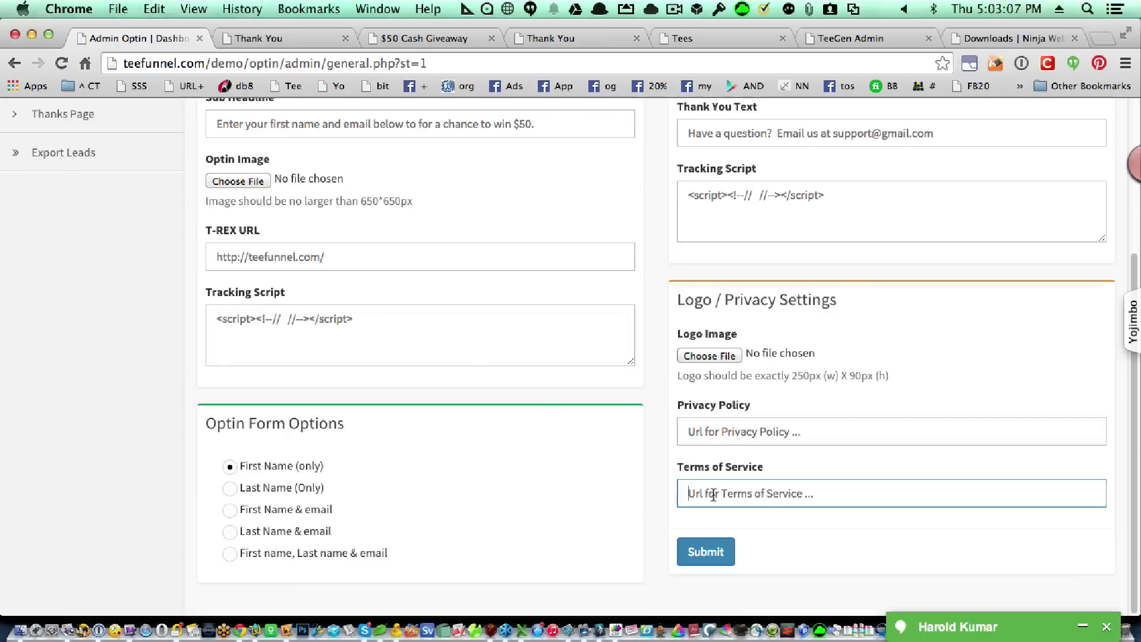
pyautogui.click(295, 38)
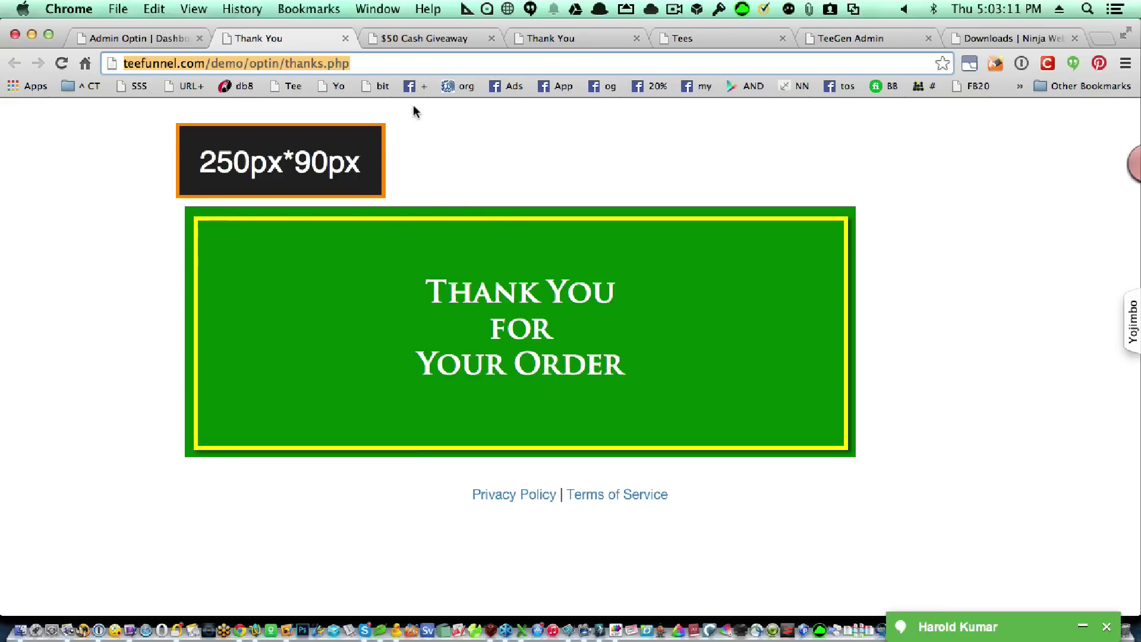
# Reload the $50 Cash Giveaway optin tab and the Thank You tab to see the updated pages.
pyautogui.click(405, 42)
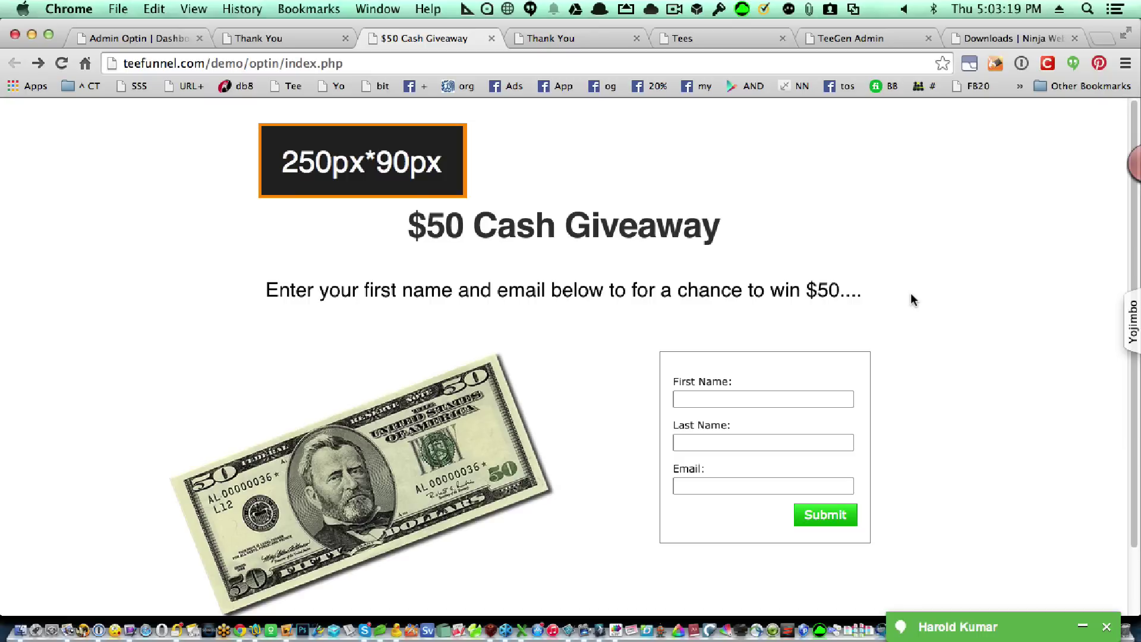
pyautogui.press('super+r')
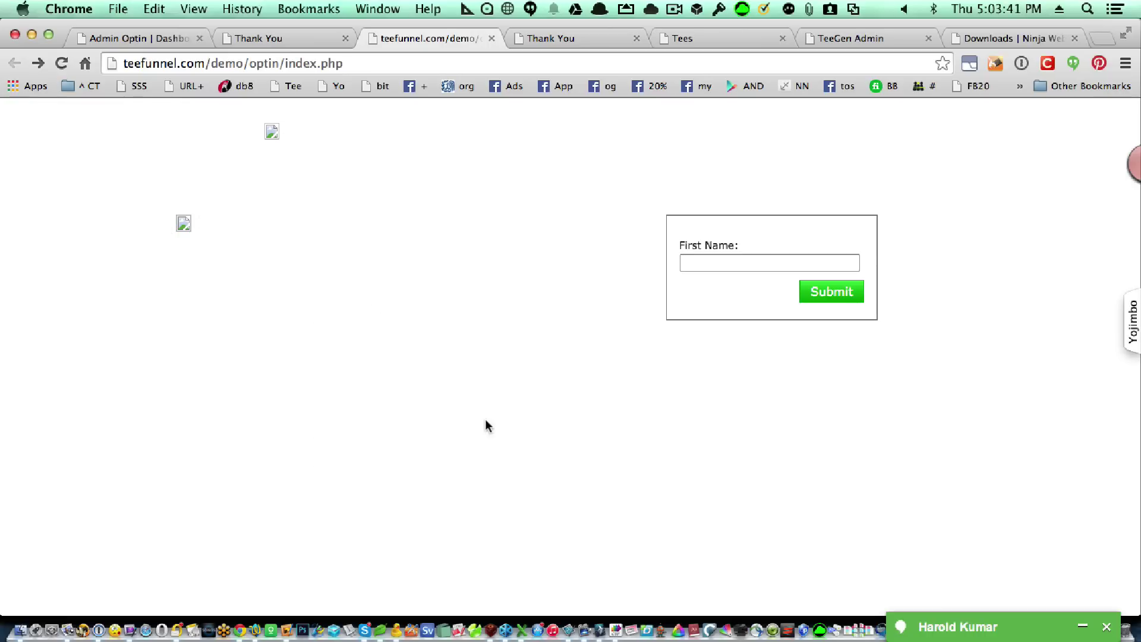
pyautogui.click(280, 35)
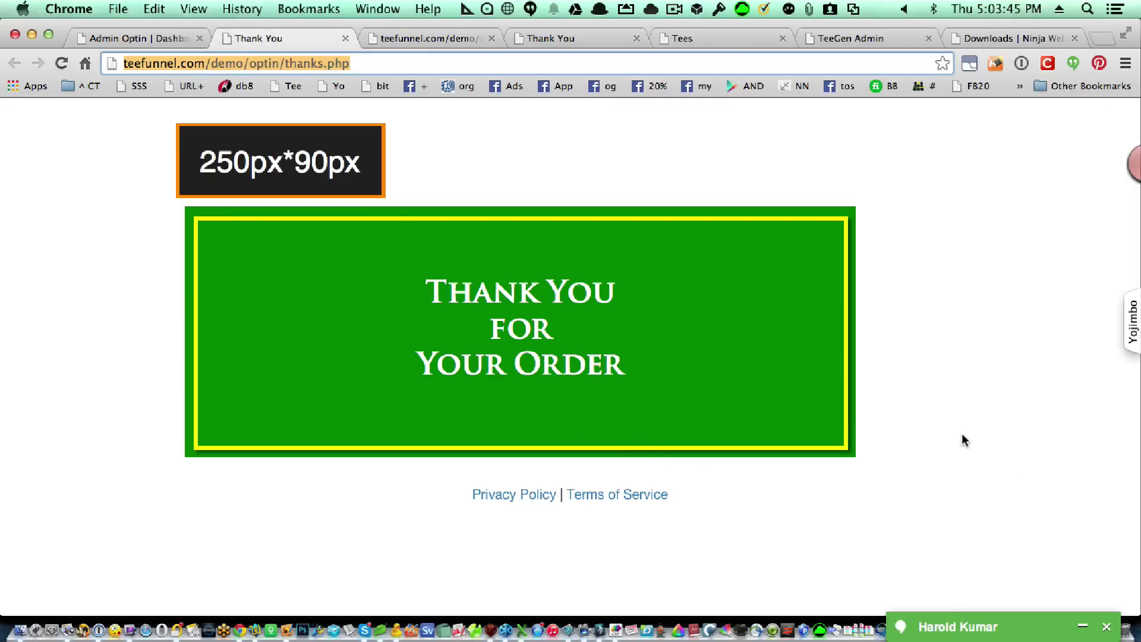
pyautogui.press('Return')
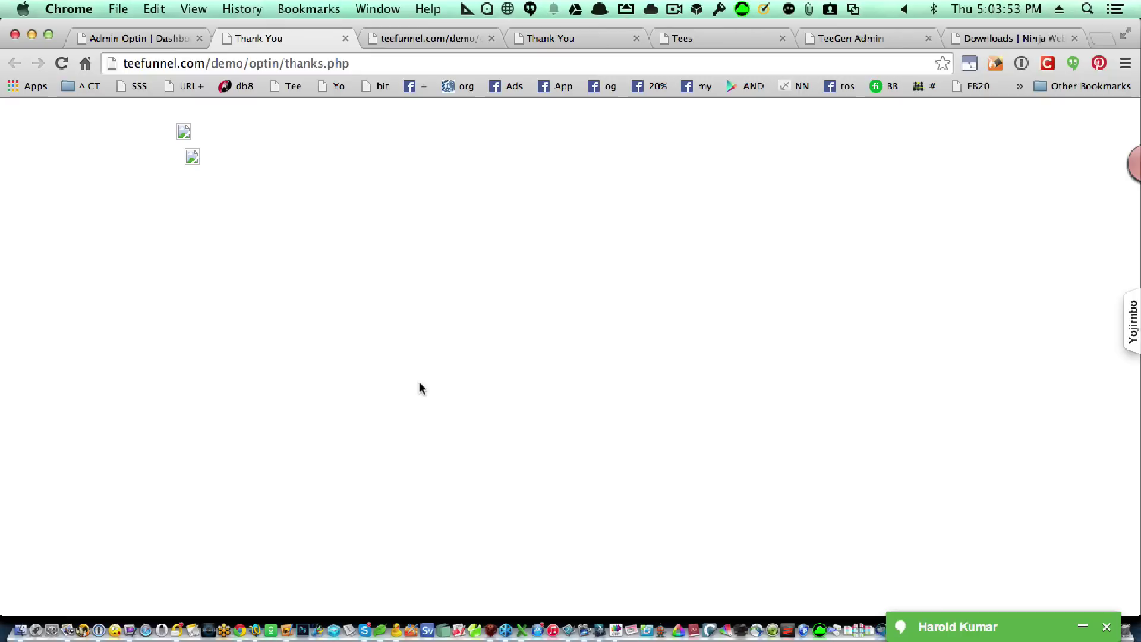
# Go back to the Admin Optin tab and scroll through the saved Page Builder fields down to Logo Image.
pyautogui.click(147, 42)
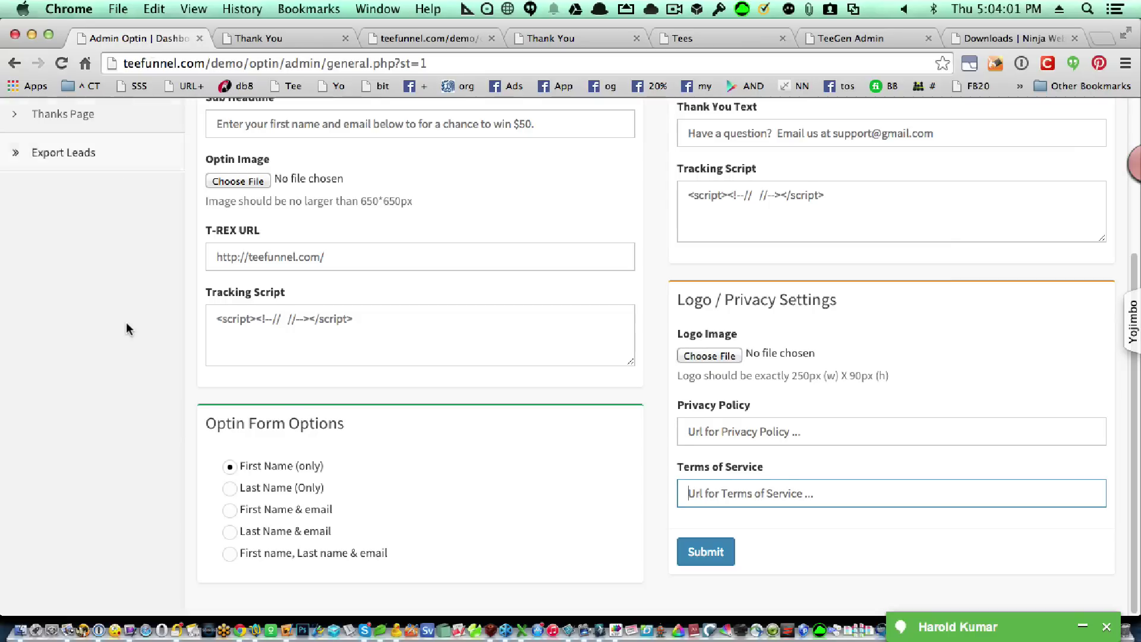
pyautogui.scroll(4, 125, 327)
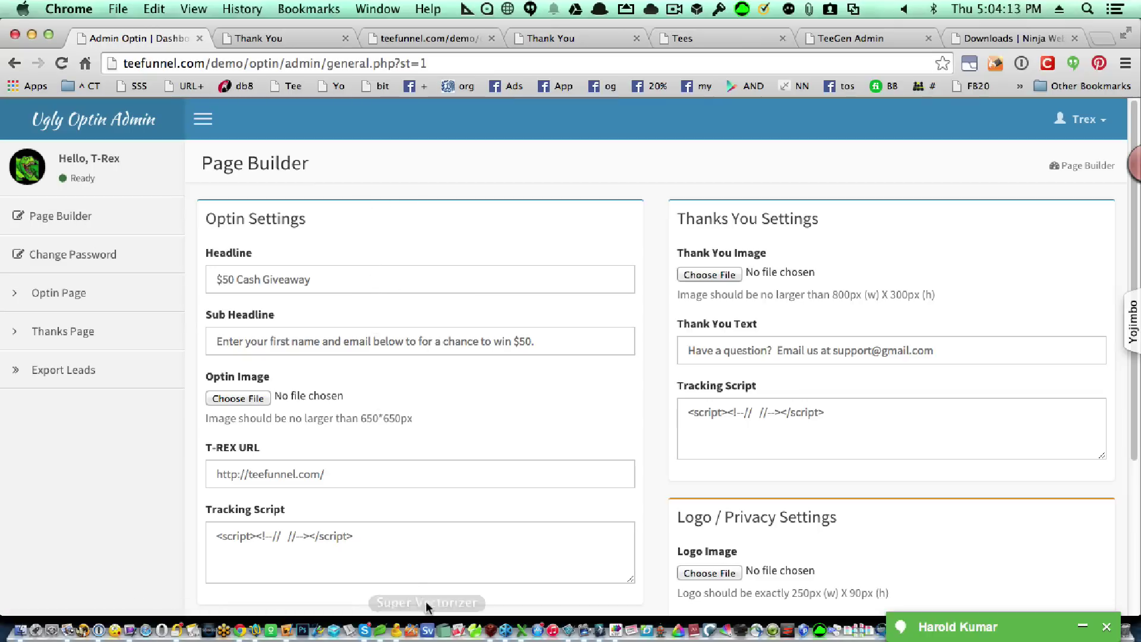
pyautogui.scroll(-1, 431, 490)
pyautogui.scroll(-5, 432, 491)
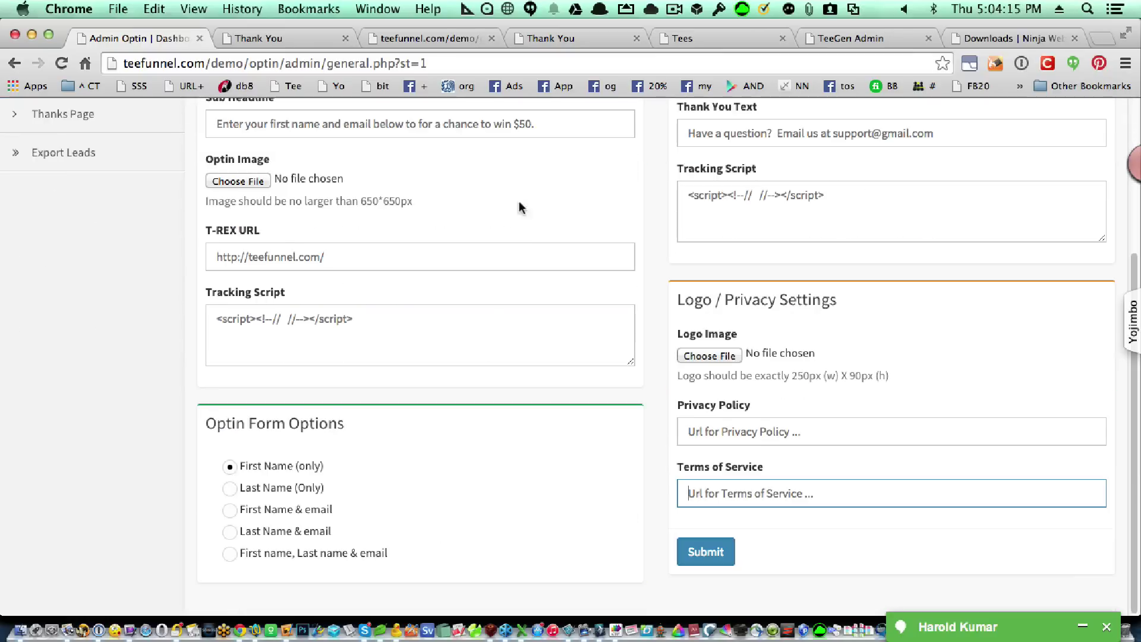
pyautogui.scroll(6, 485, 489)
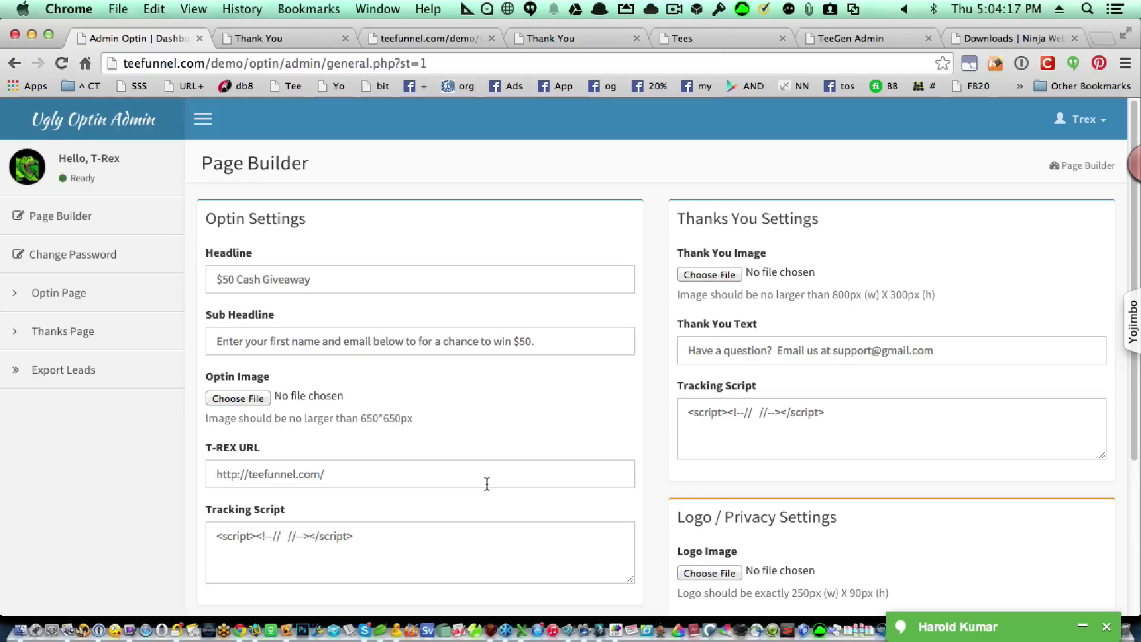
pyautogui.scroll(-6, 485, 489)
pyautogui.scroll(6, 590, 352)
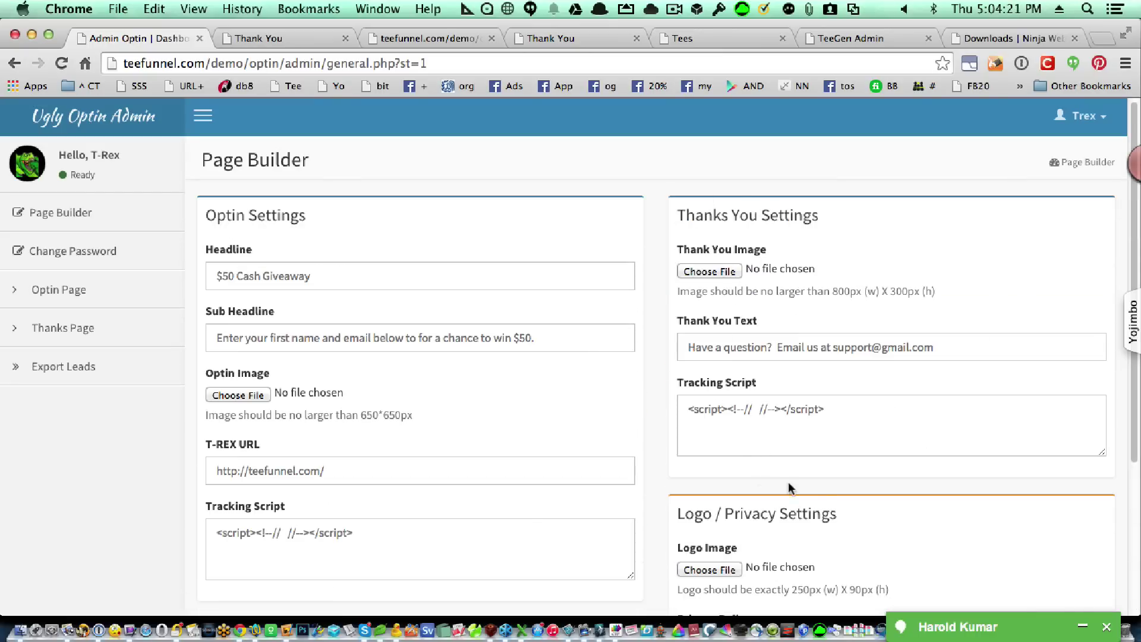
pyautogui.scroll(-5, 889, 436)
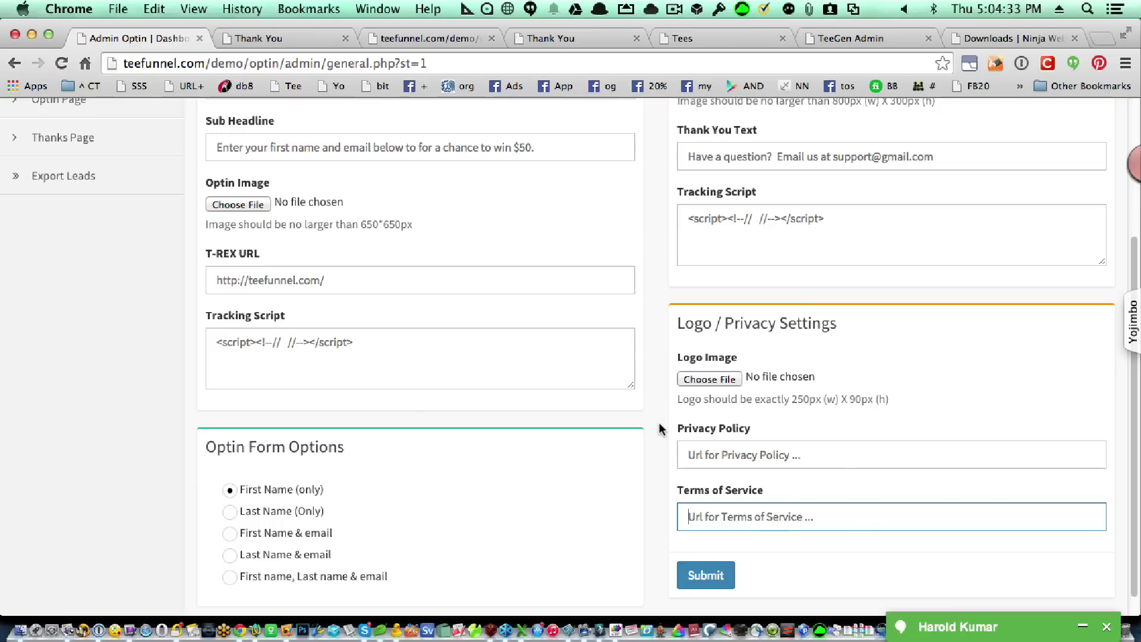
pyautogui.scroll(1, 671, 416)
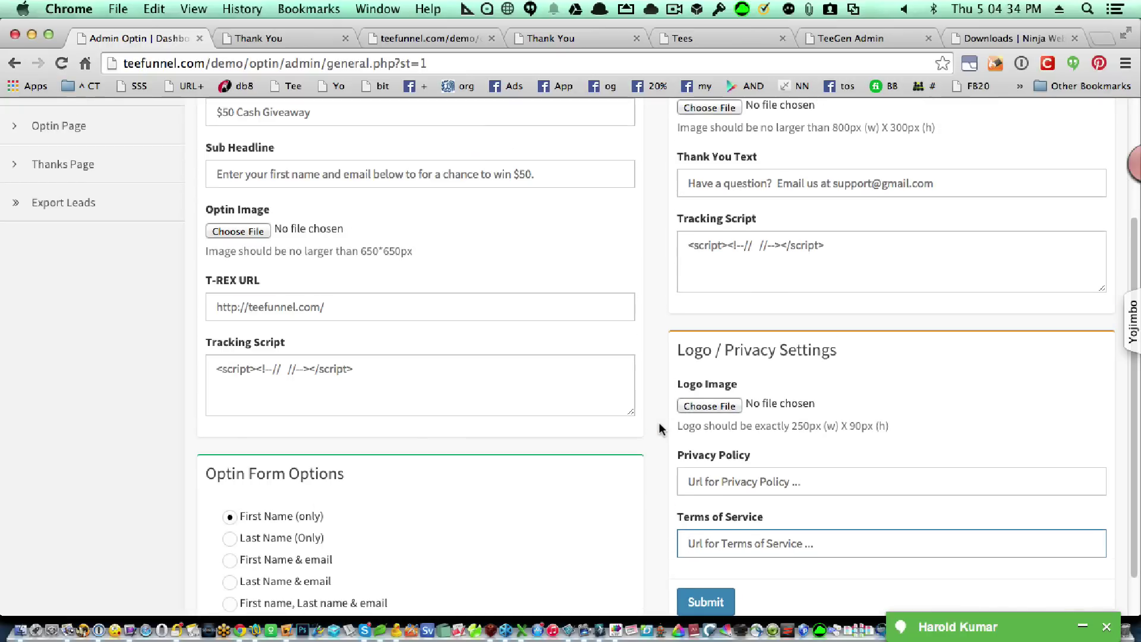
pyautogui.click(697, 404)
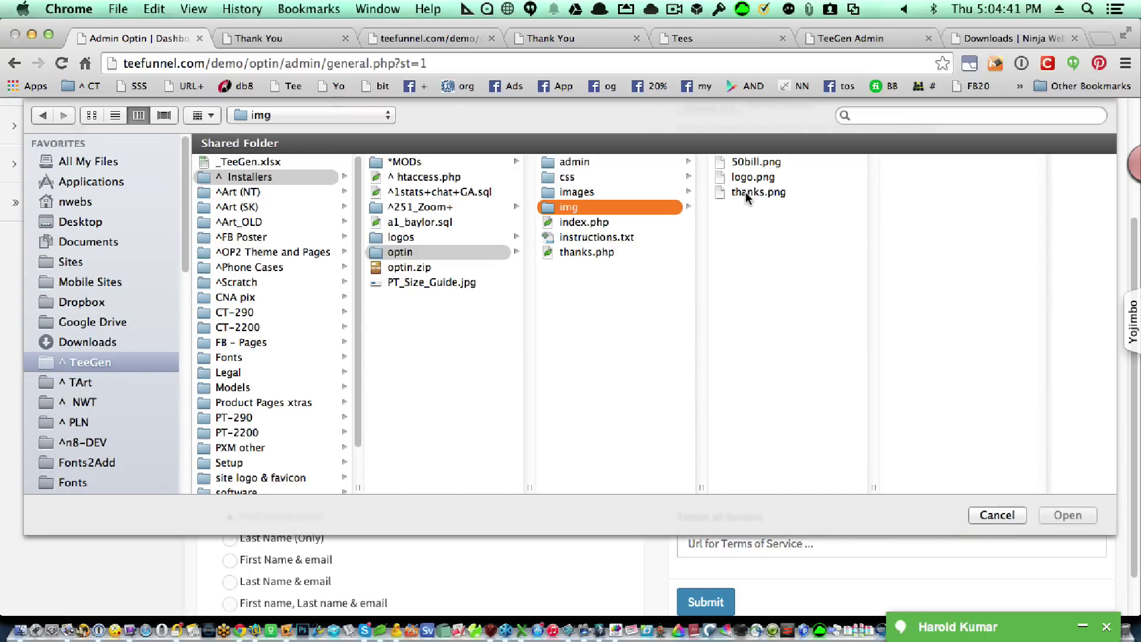
# Pick logo.png from the optin/img folder as the Logo Image.
pyautogui.click(750, 180)
pyautogui.click(749, 177)
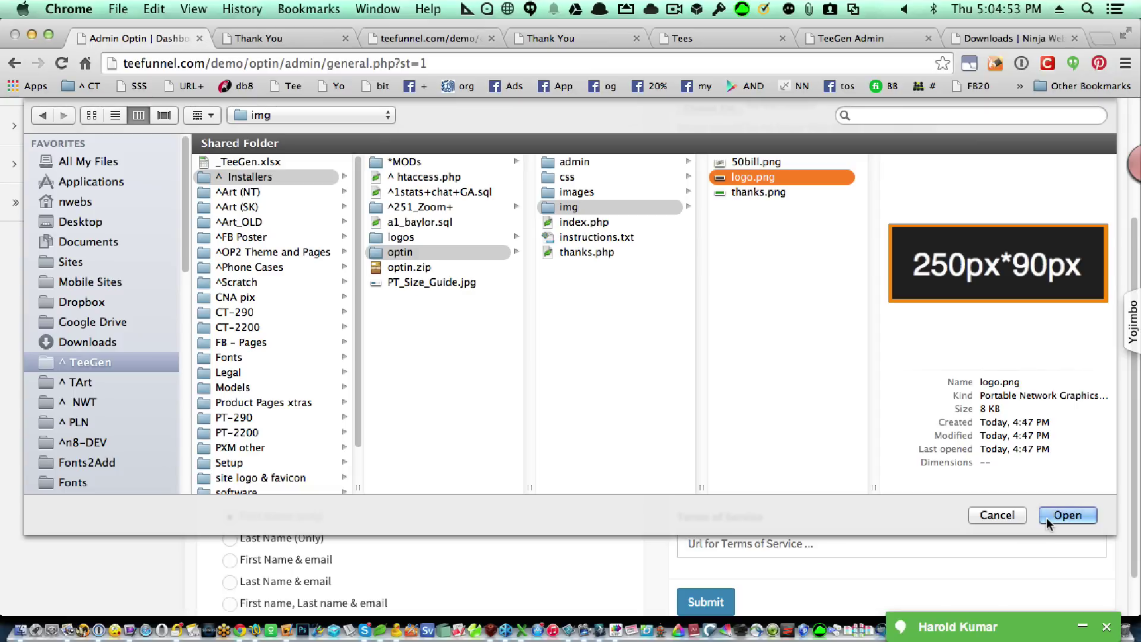
pyautogui.click(1046, 518)
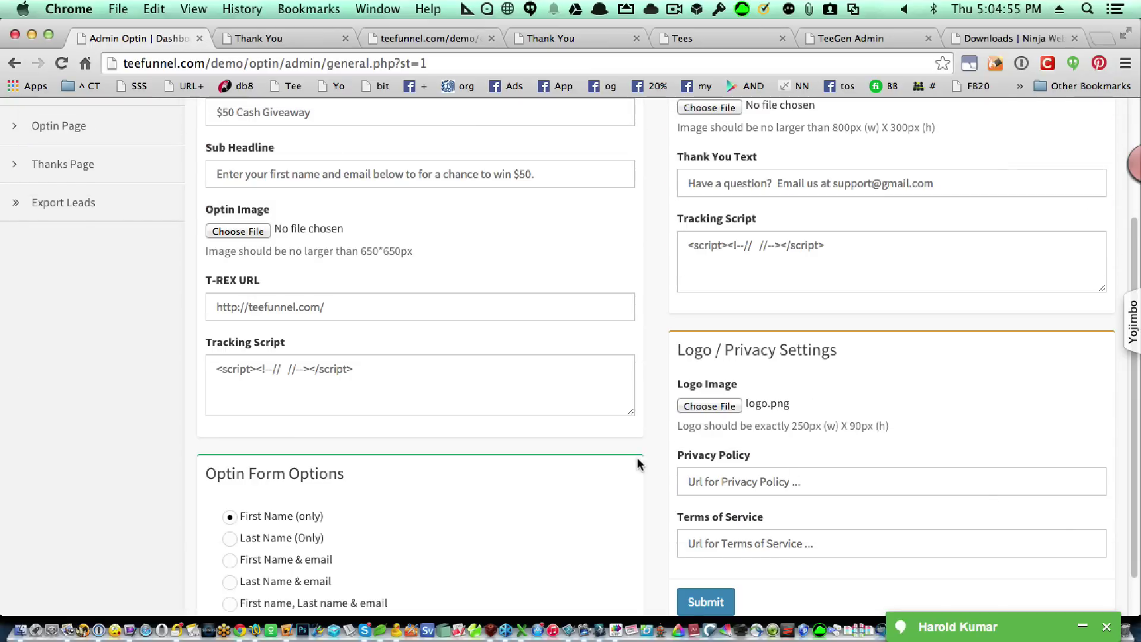
pyautogui.click(742, 476)
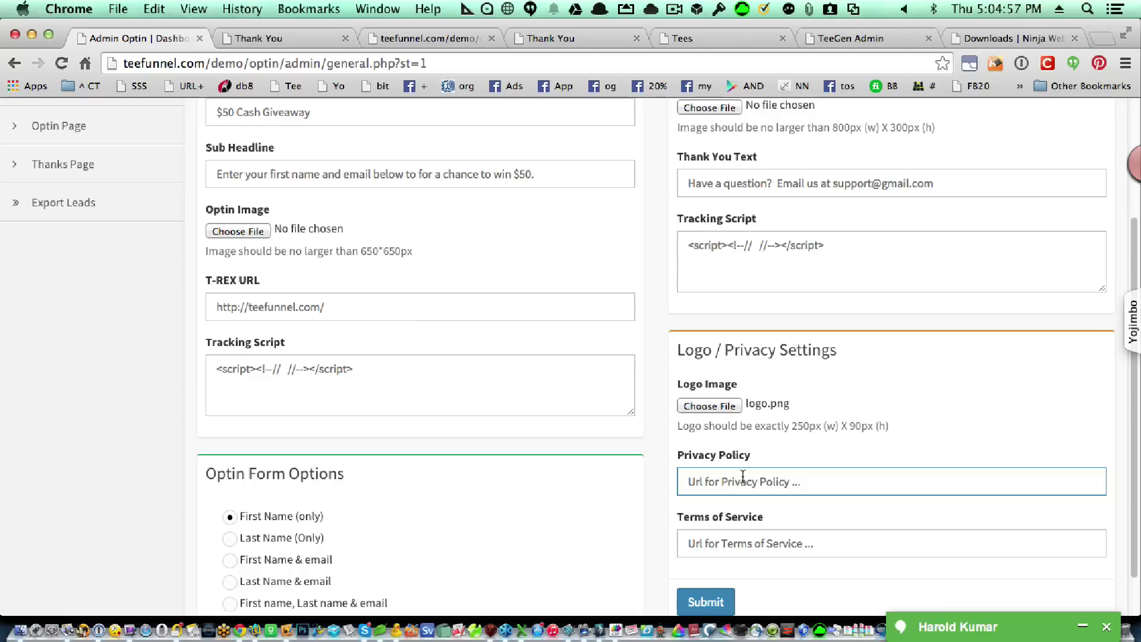
pyautogui.press('Down')
pyautogui.press('Down')
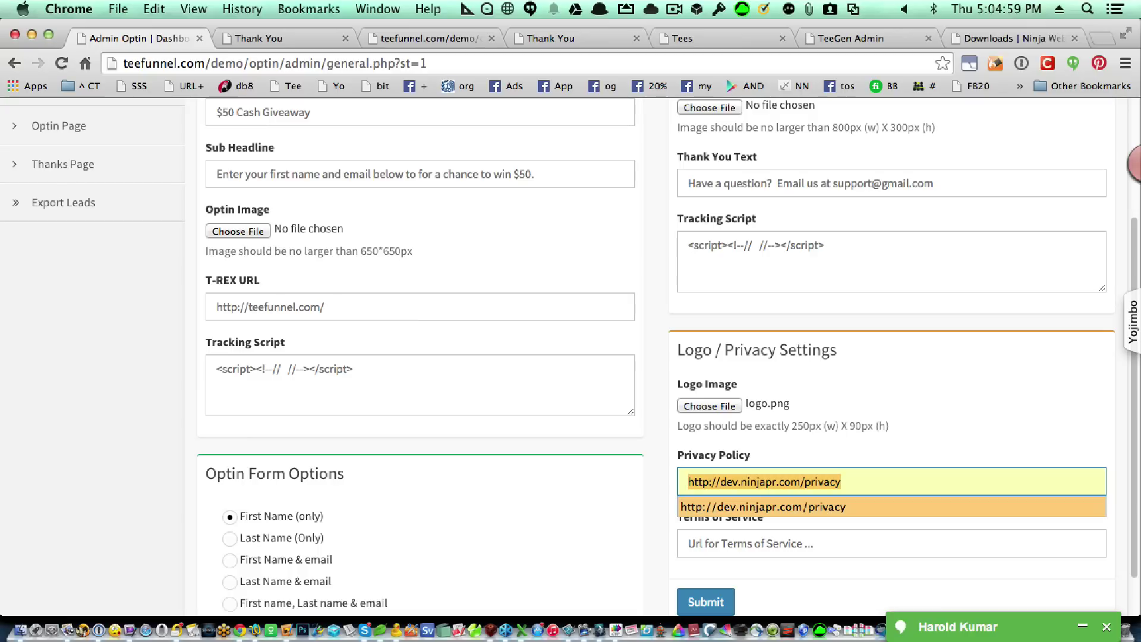
pyautogui.press('Return')
pyautogui.press('Tab')
pyautogui.press('Down')
pyautogui.press('Down')
pyautogui.press('Return')
pyautogui.press('Tab')
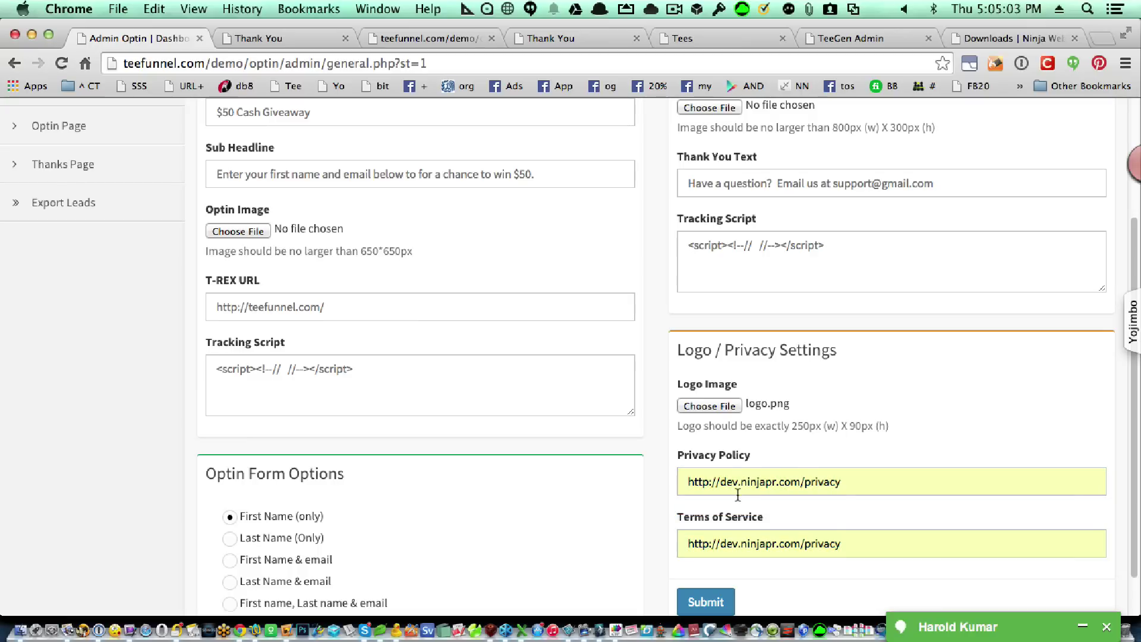
pyautogui.scroll(-1, 742, 535)
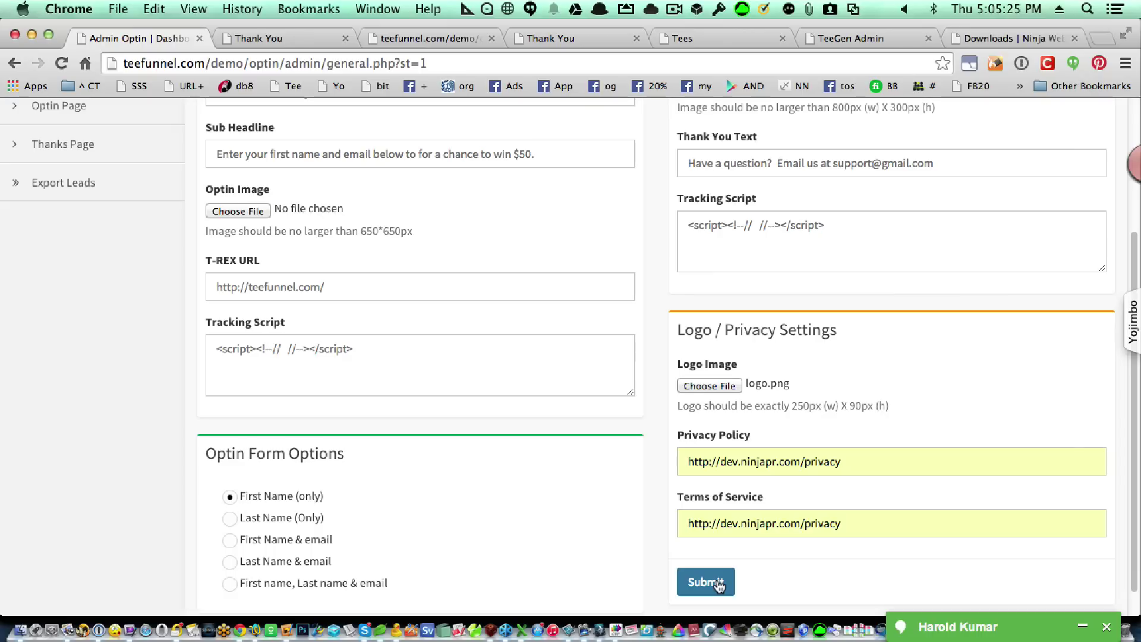
pyautogui.click(719, 584)
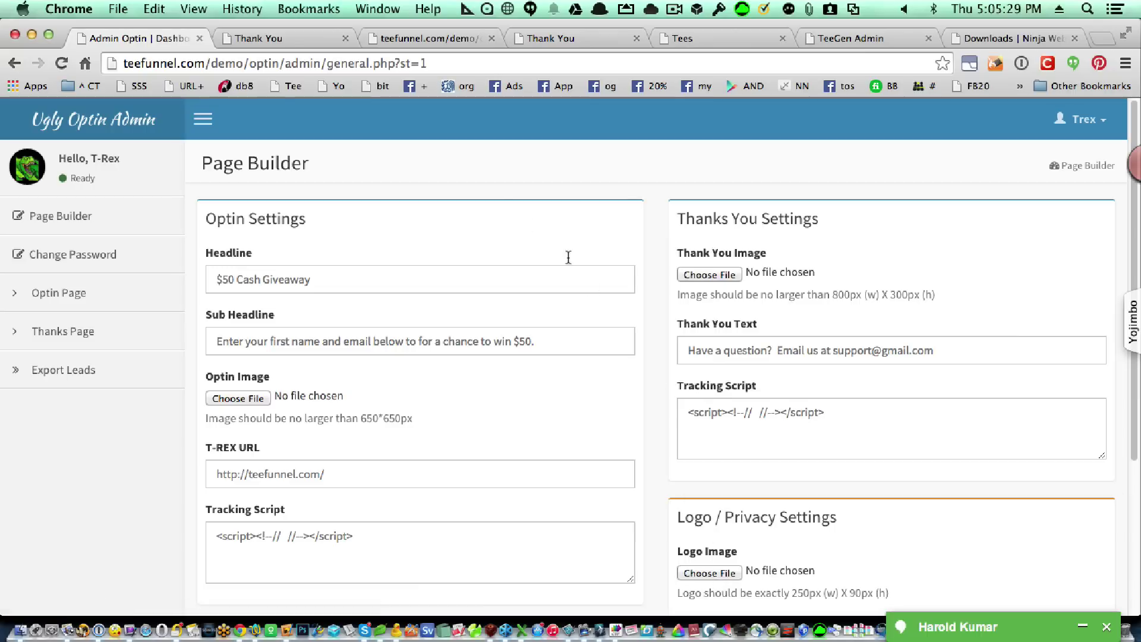
pyautogui.click(394, 37)
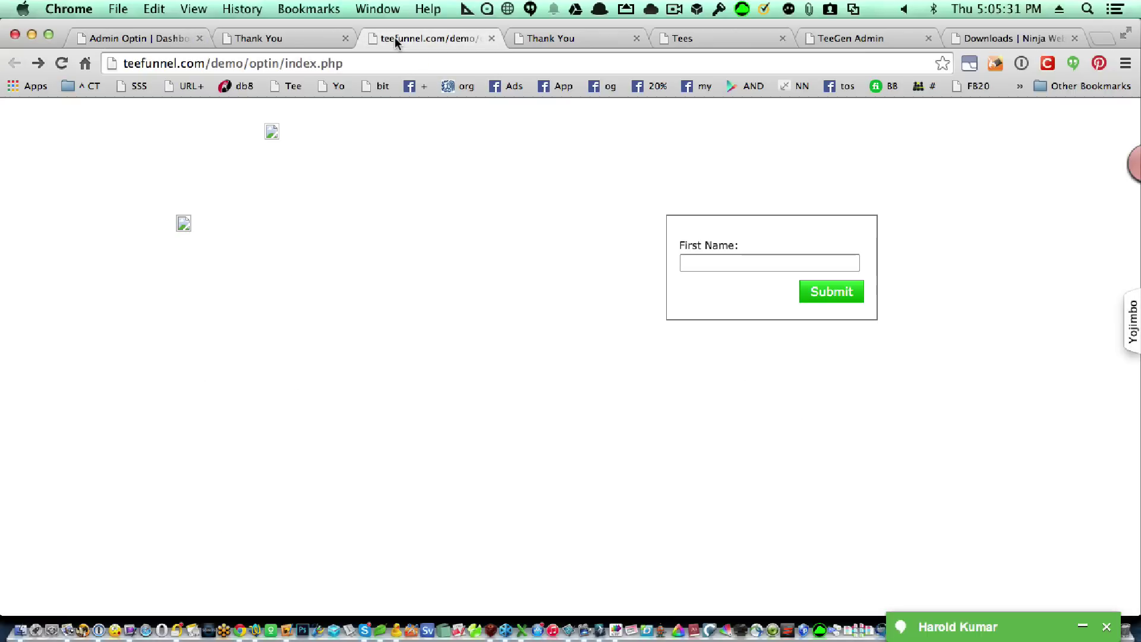
pyautogui.press('super+r')
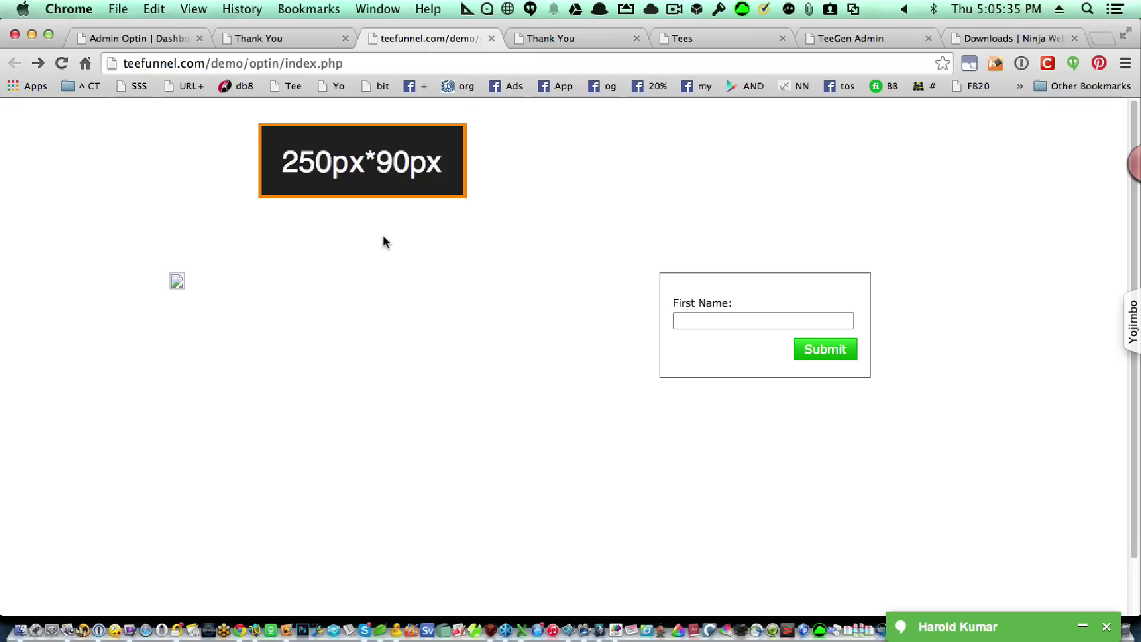
pyautogui.scroll(-2, 392, 262)
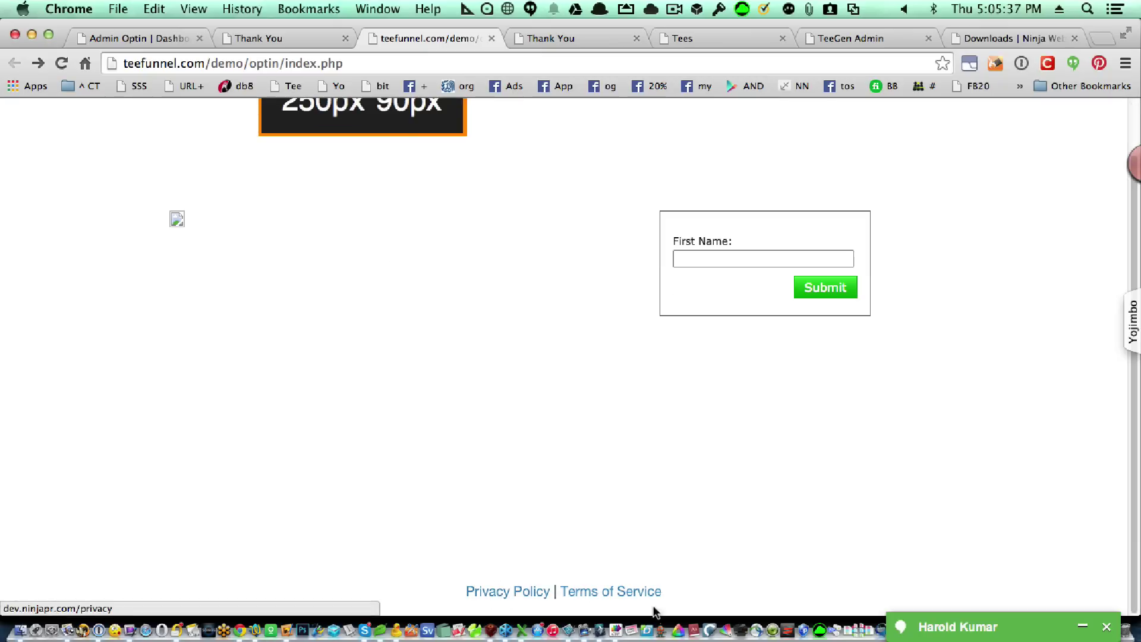
pyautogui.scroll(2, 602, 572)
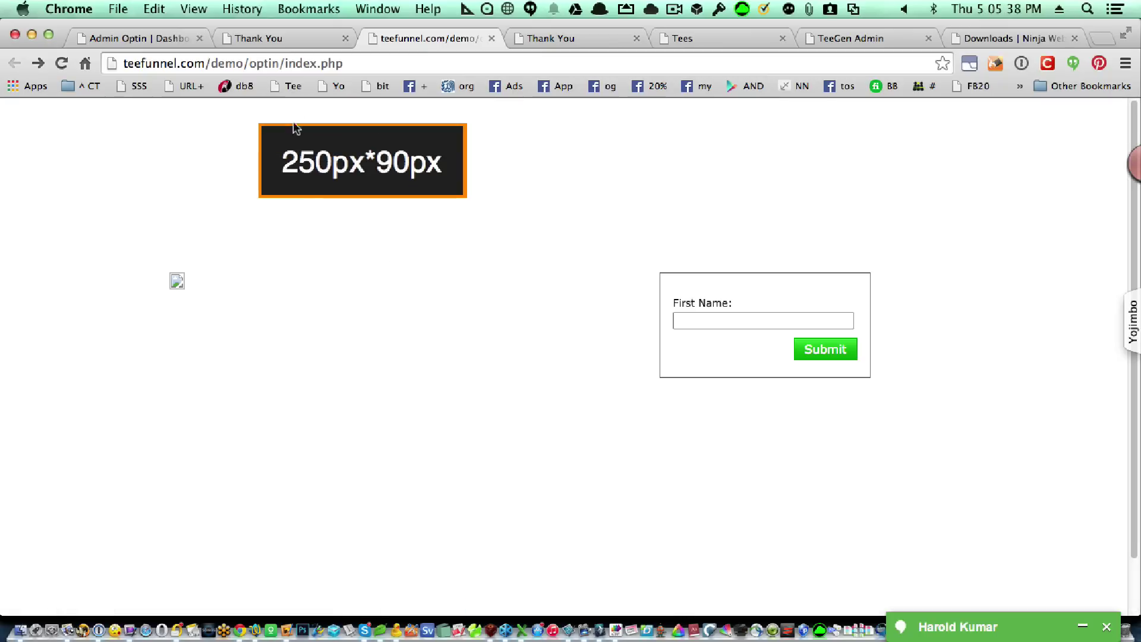
pyautogui.click(287, 41)
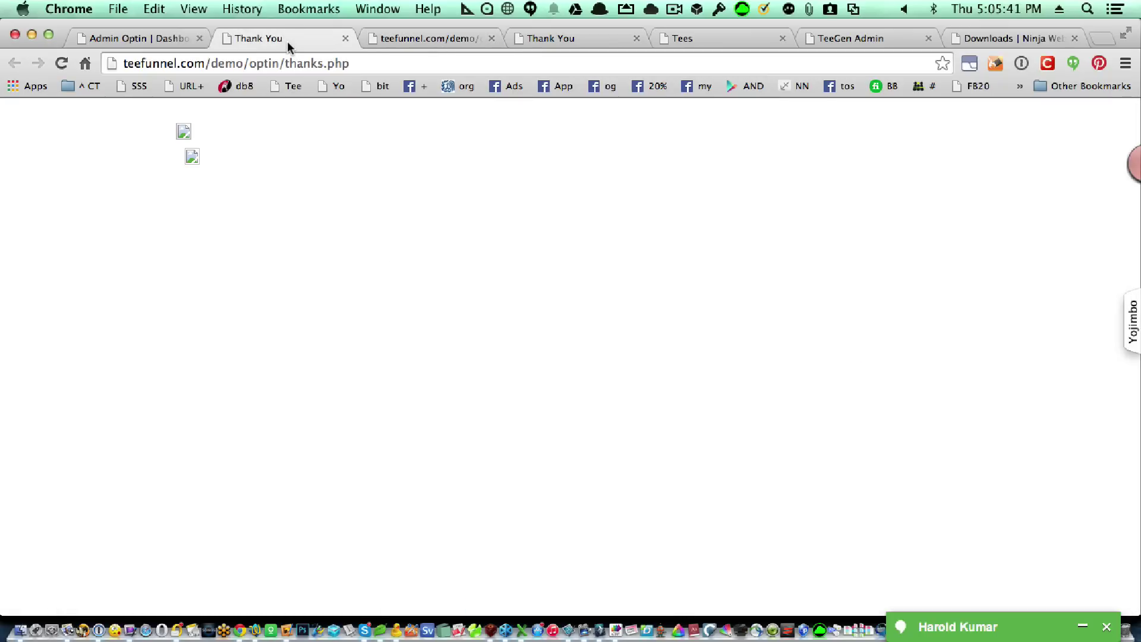
pyautogui.press('super+r')
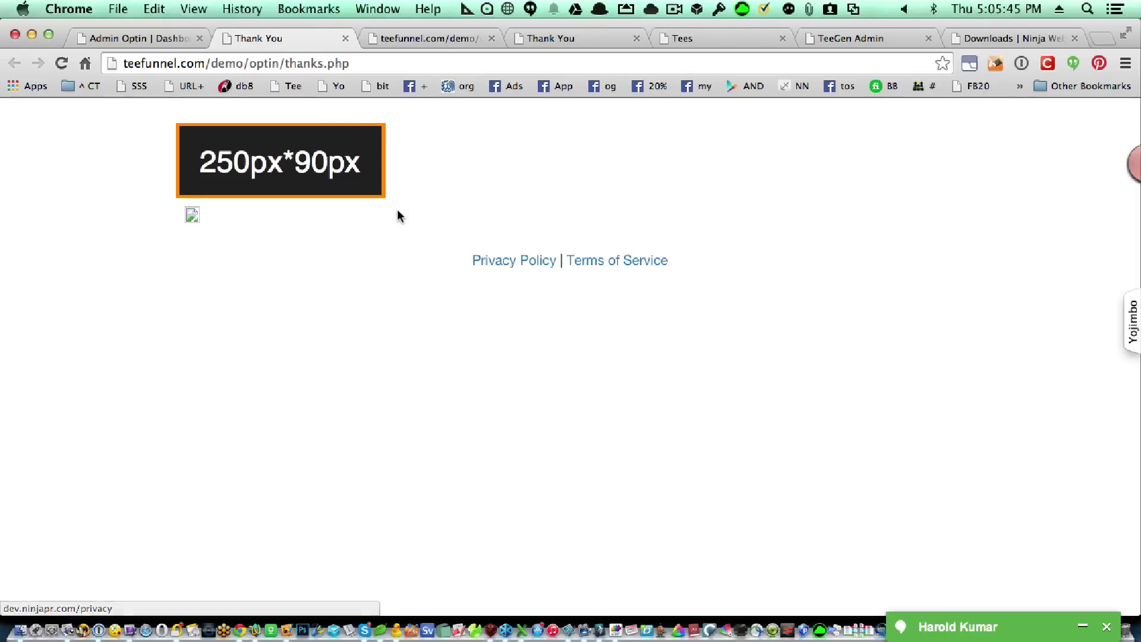
pyautogui.click(151, 38)
# Replace the Headline with 'Win this shirt'.
pyautogui.click(387, 271)
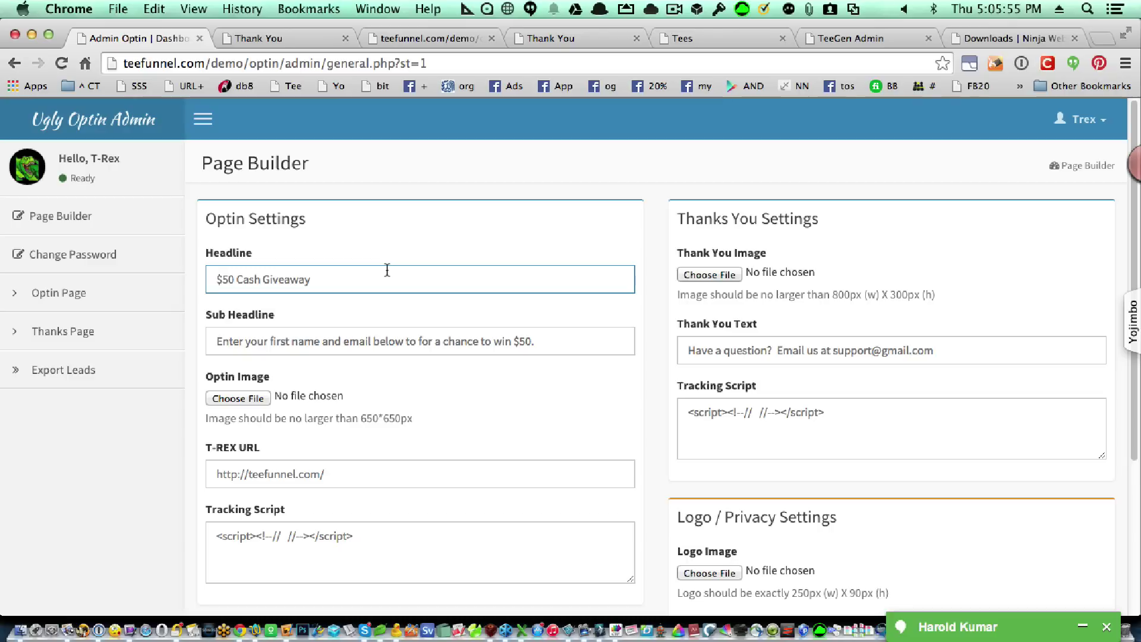
pyautogui.press('super+a')
pyautogui.write('Wind')
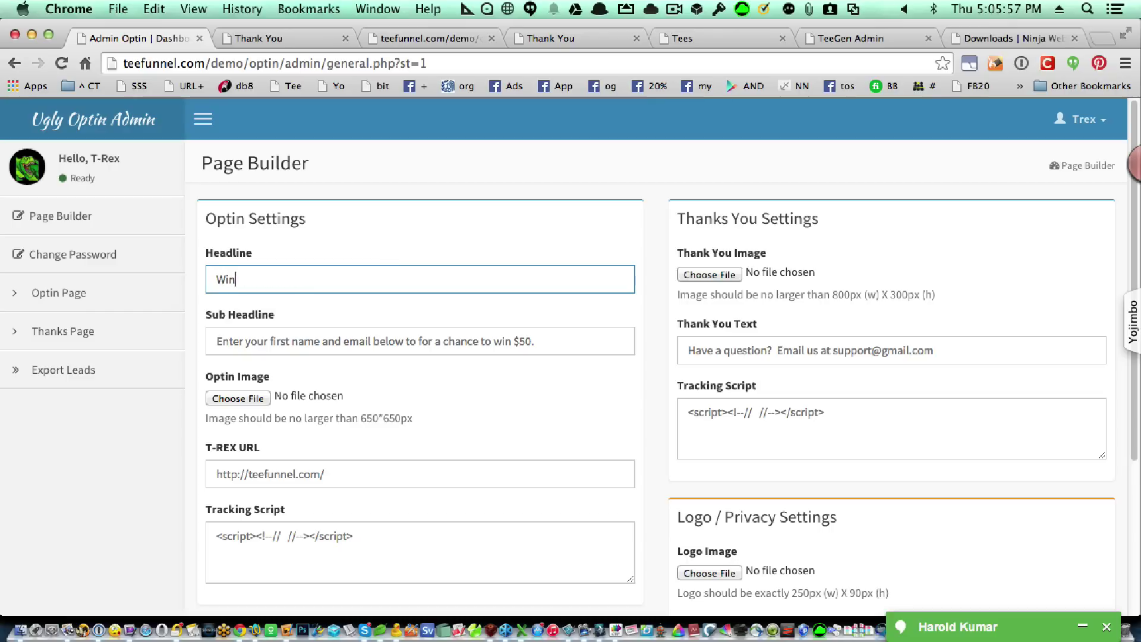
pyautogui.press('BackSpace')
pyautogui.write('this shirt')
# Replace the Sub Headline with 'Enter your name and email to win this today'.
pyautogui.click(216, 341)
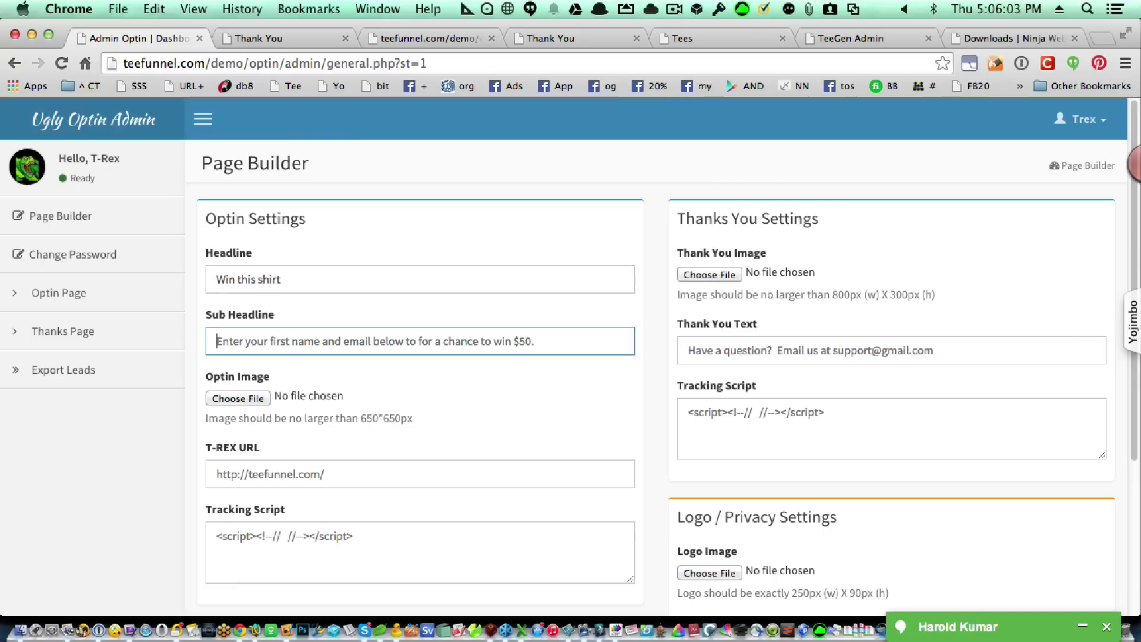
pyautogui.press('super+a')
pyautogui.write('Ent')
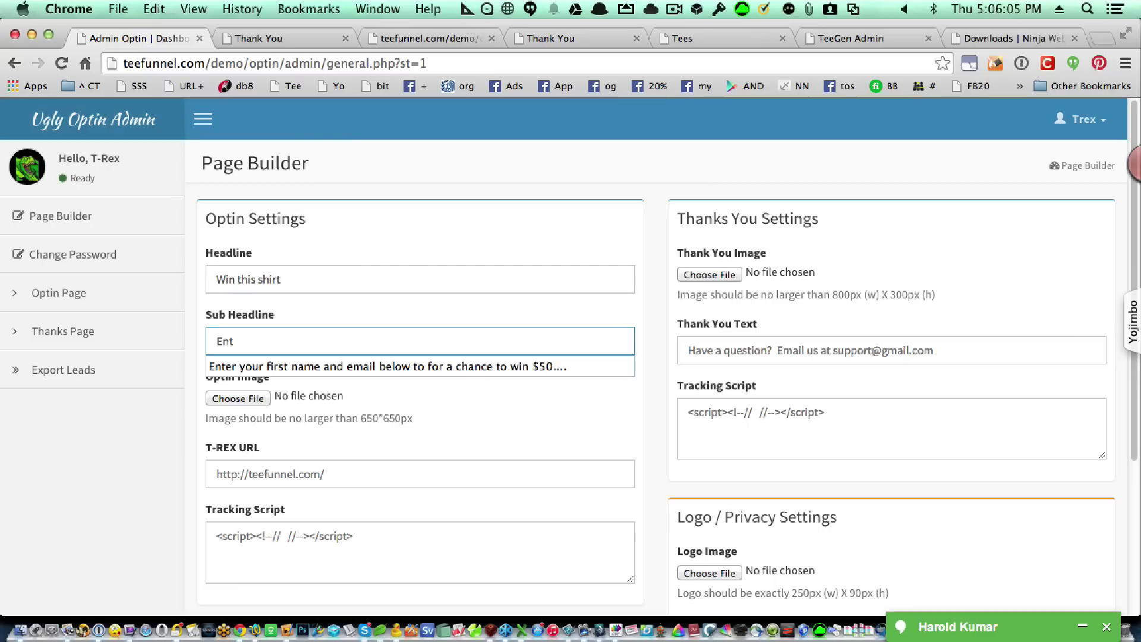
pyautogui.write('er your nam')
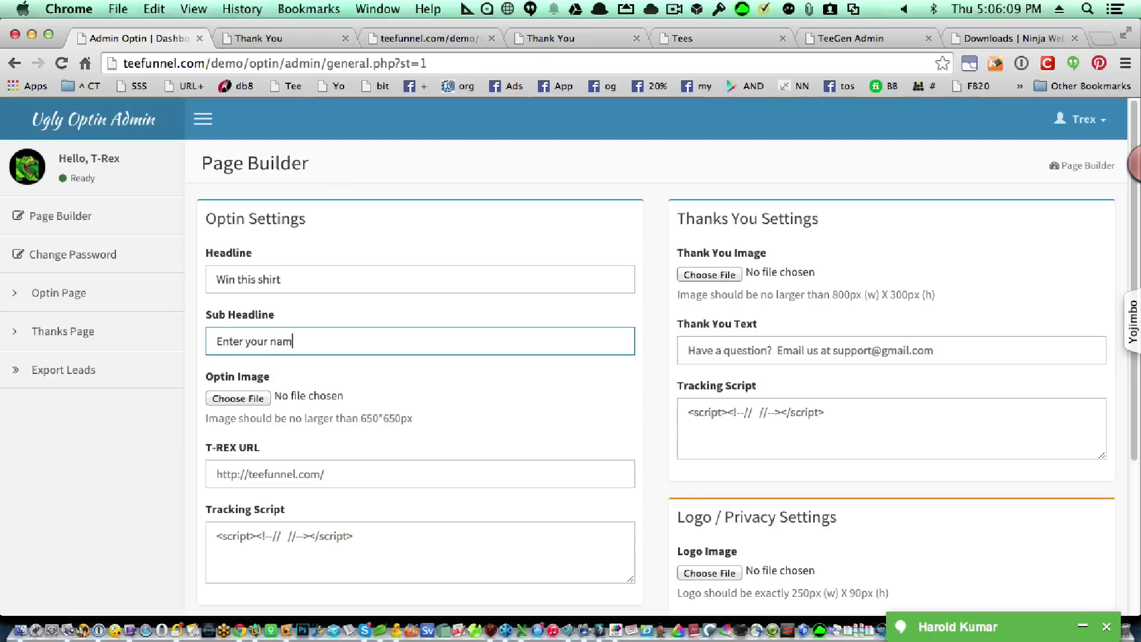
pyautogui.write('e and email to win')
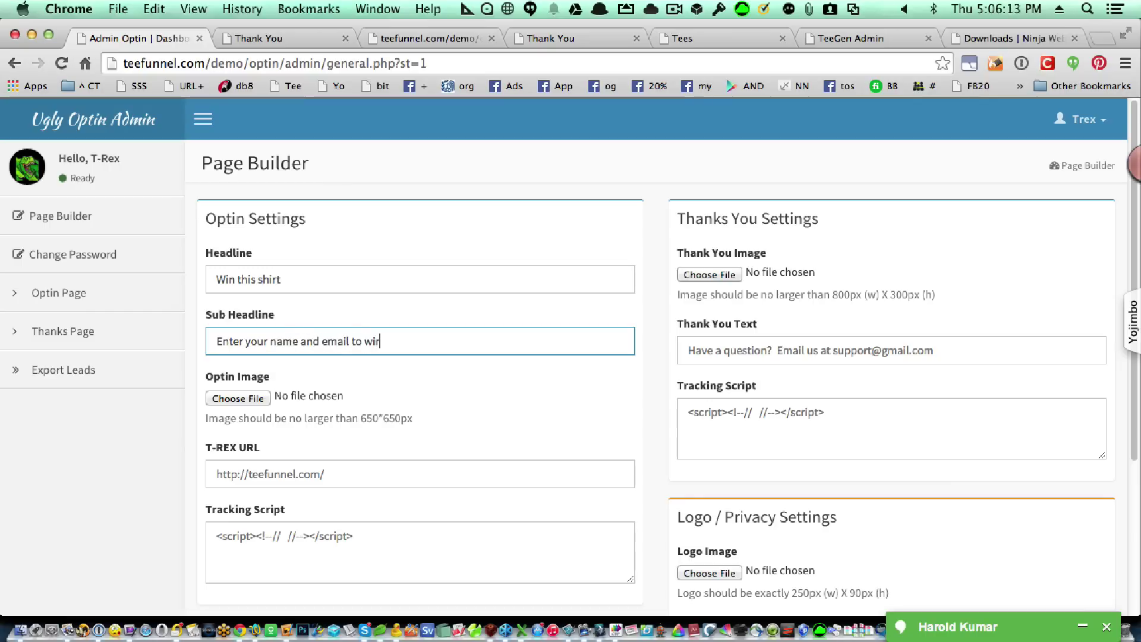
pyautogui.write(' this today')
pyautogui.click(219, 397)
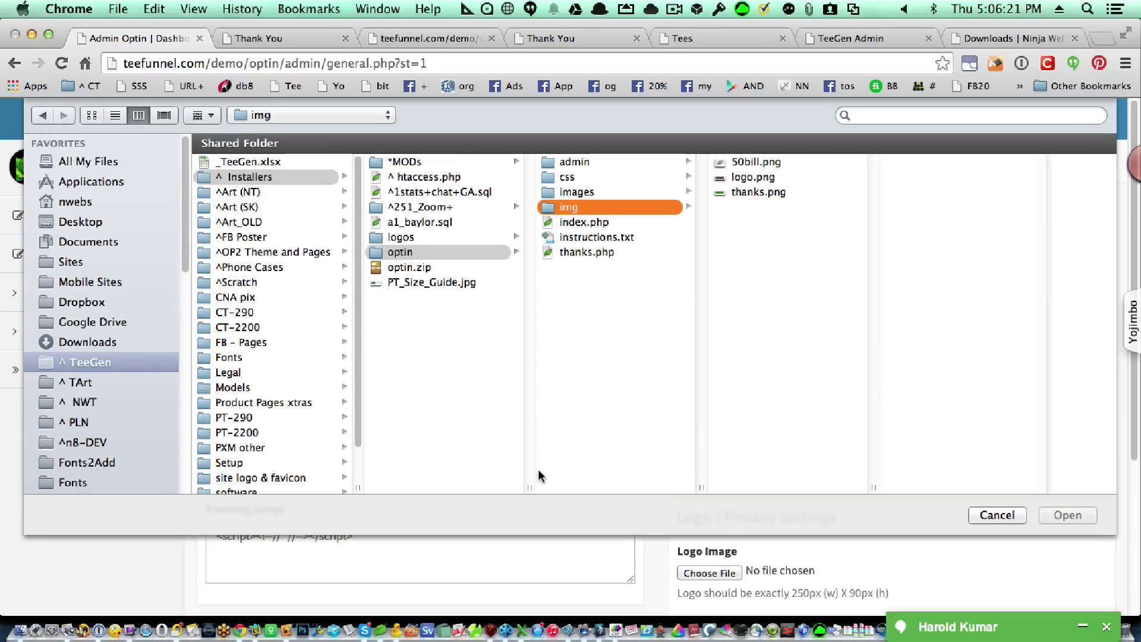
# Reopen the Optin Image file picker and browse into TArt's 'FB Ads - Posts' folder.
pyautogui.click(985, 514)
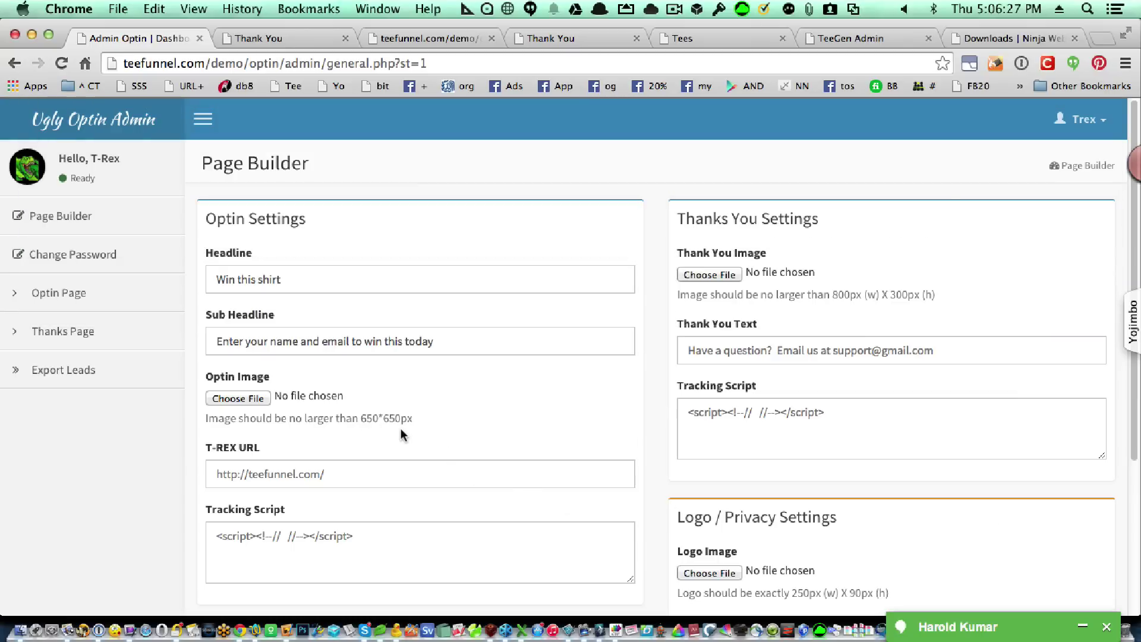
pyautogui.click(244, 398)
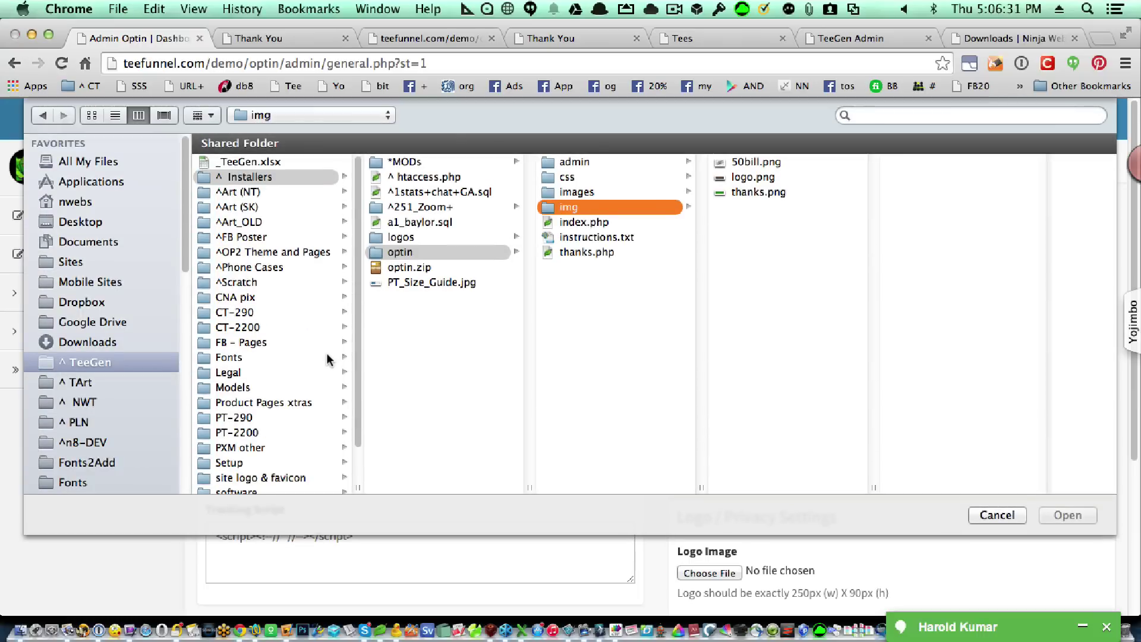
pyautogui.click(104, 383)
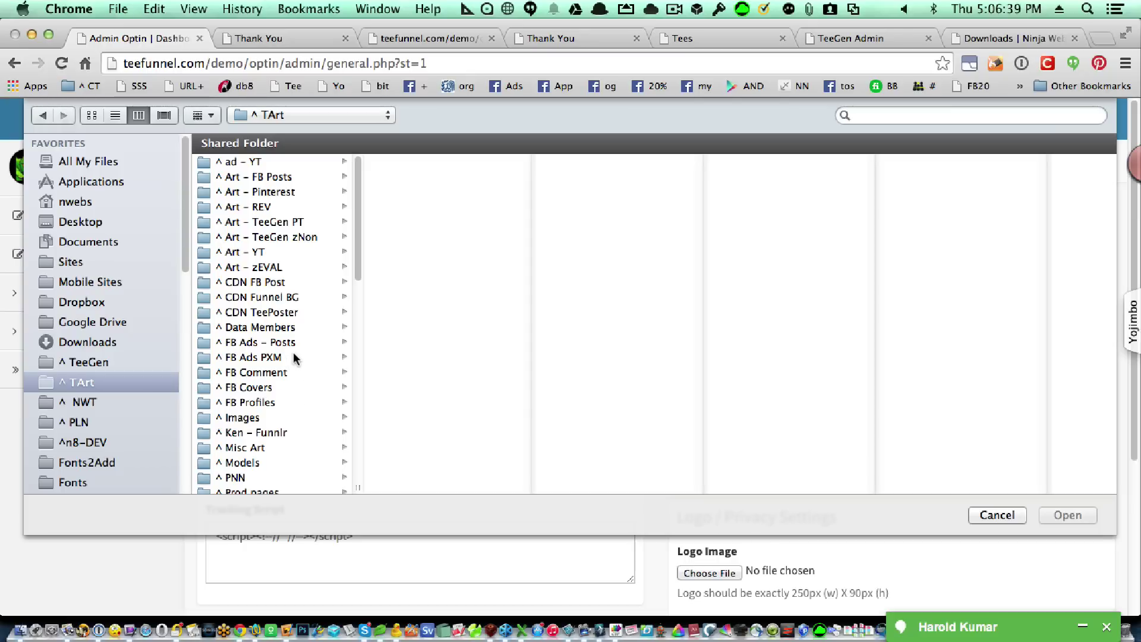
pyautogui.click(291, 342)
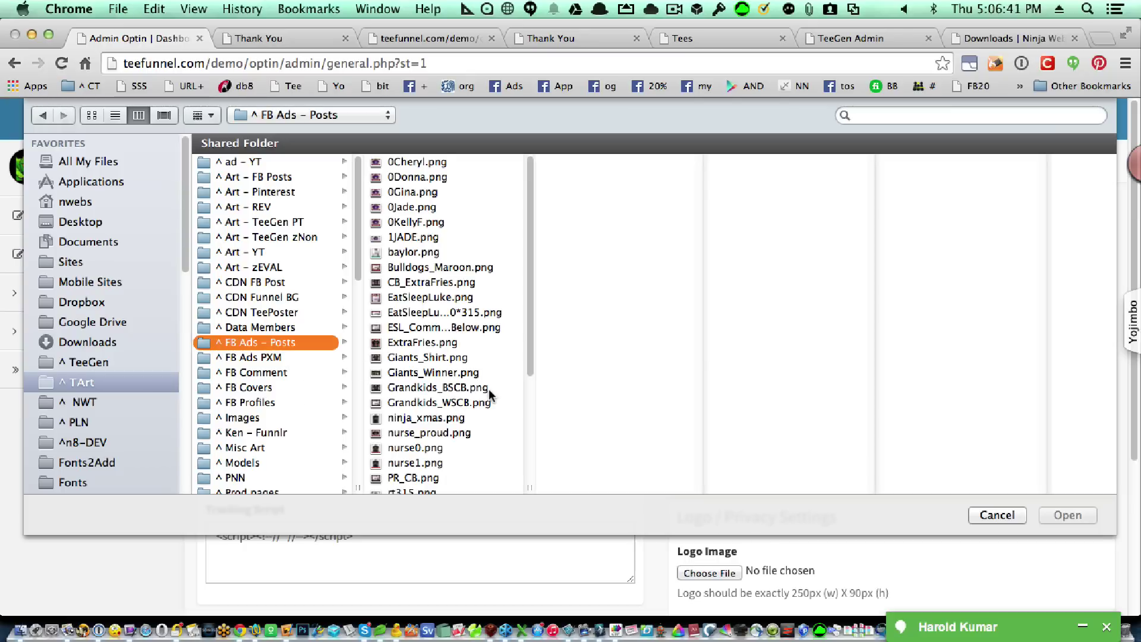
pyautogui.scroll(-3, 482, 386)
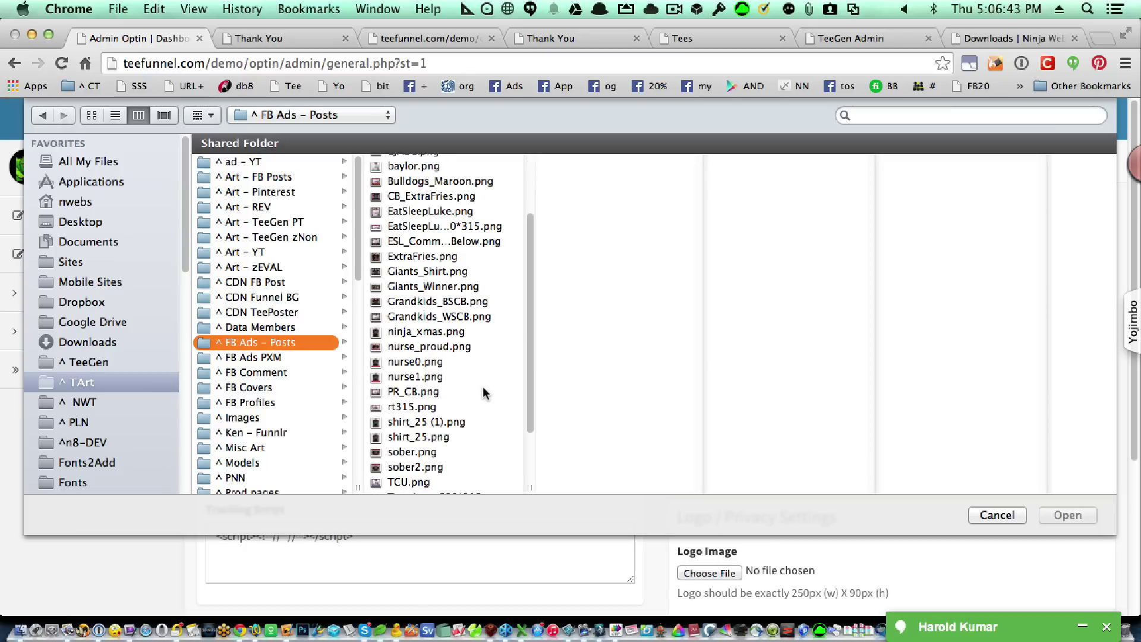
pyautogui.scroll(2, 448, 287)
pyautogui.scroll(1, 450, 289)
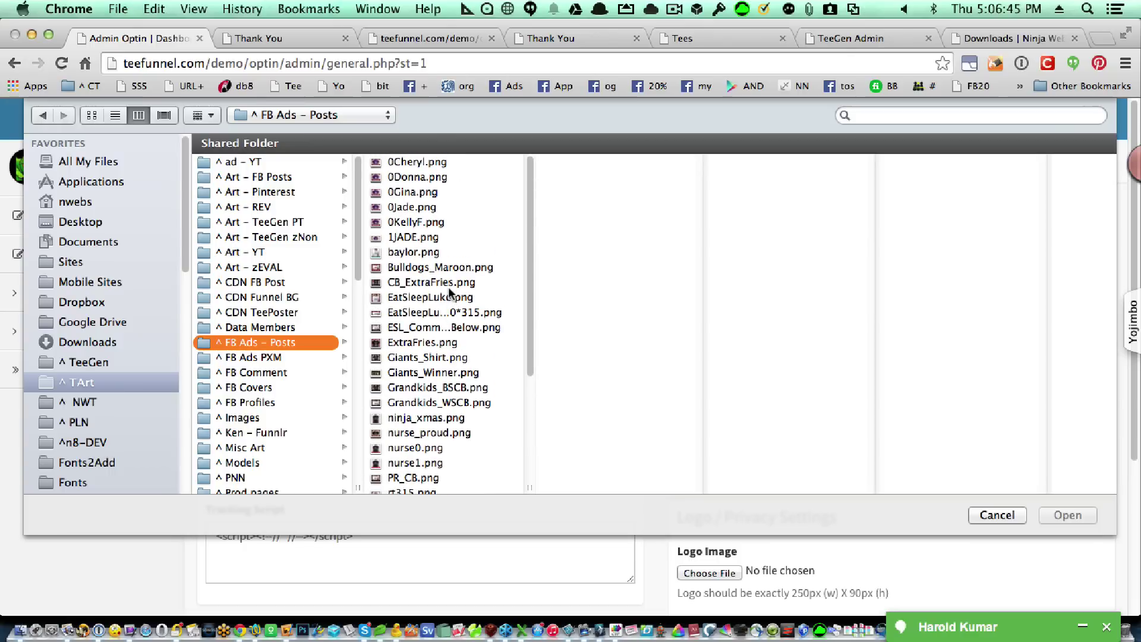
# Preview several shirt images, then choose Terminus_600*315.png as the Optin Image.
pyautogui.click(428, 162)
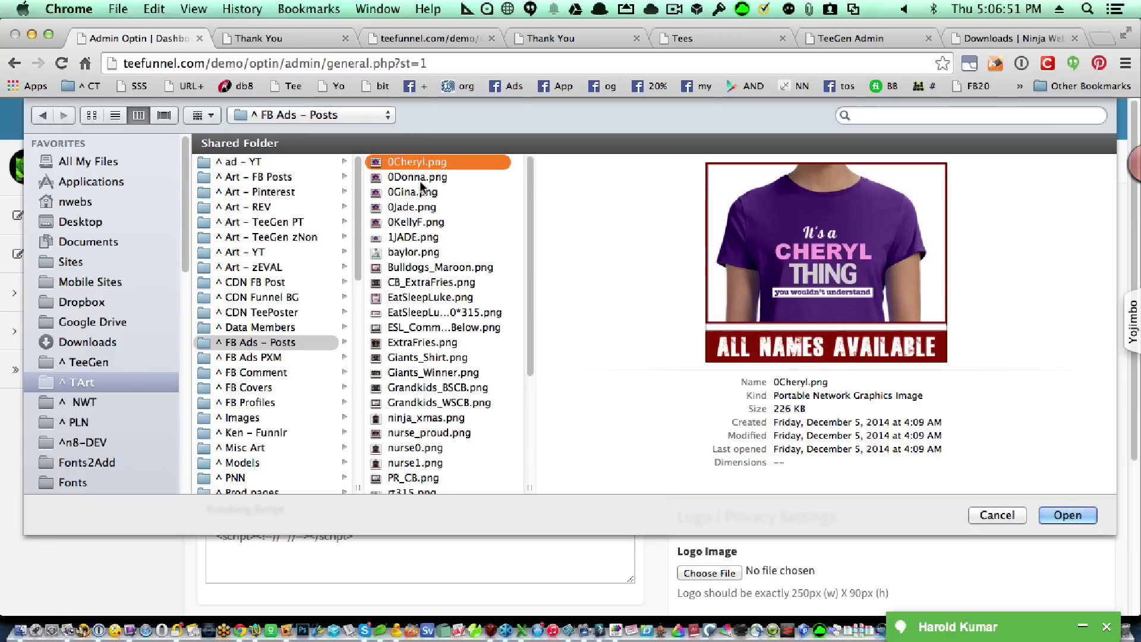
pyautogui.click(420, 179)
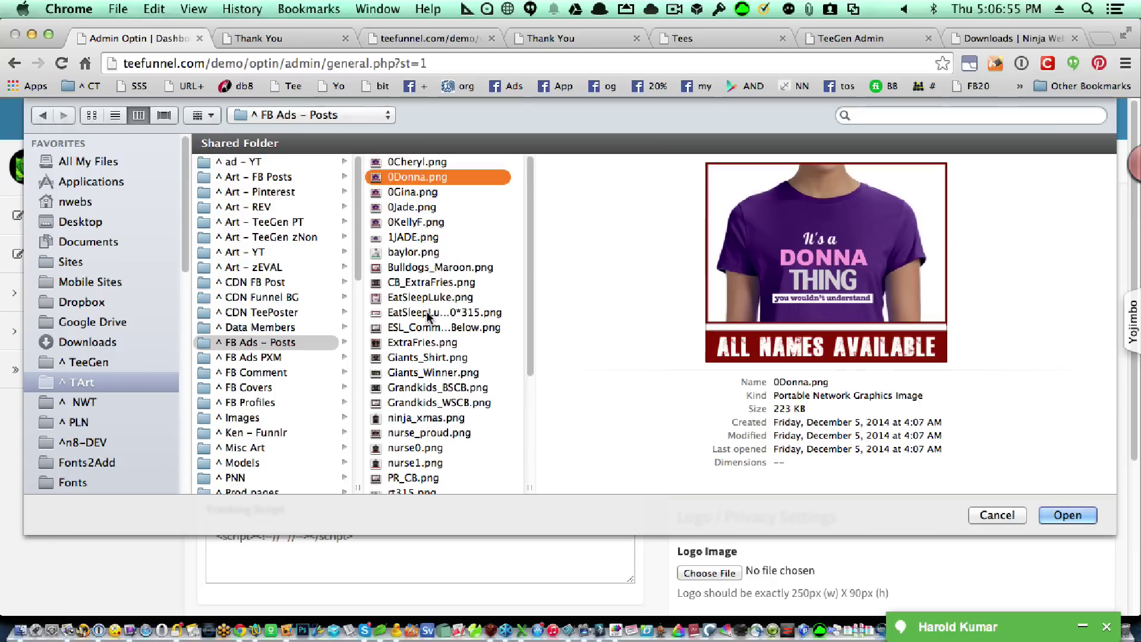
pyautogui.click(436, 268)
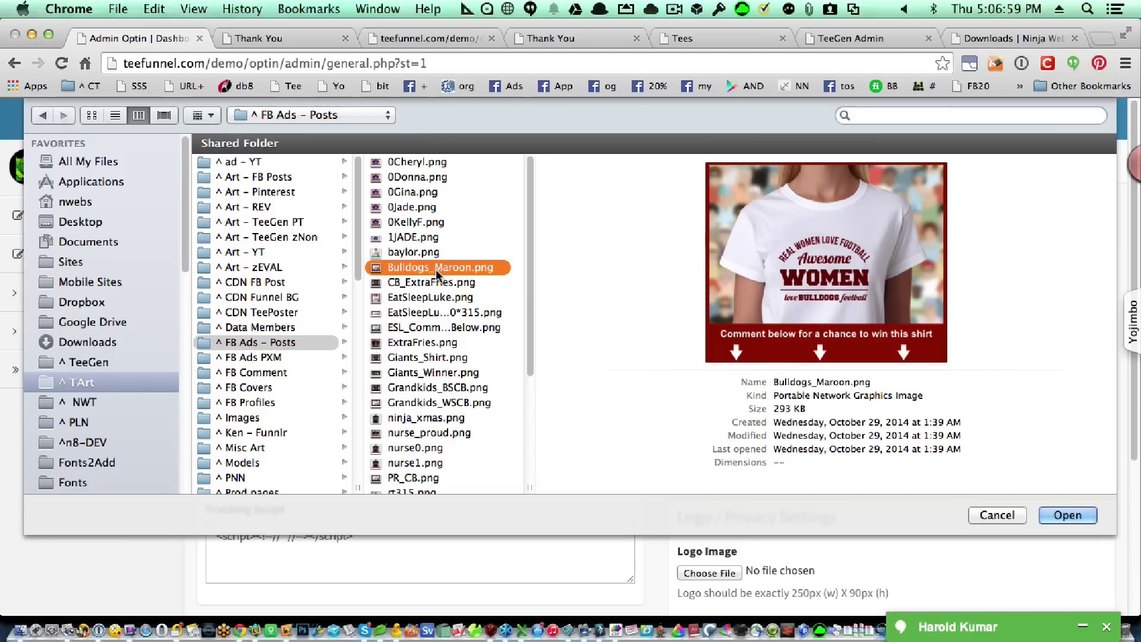
pyautogui.click(441, 417)
pyautogui.scroll(-2, 449, 433)
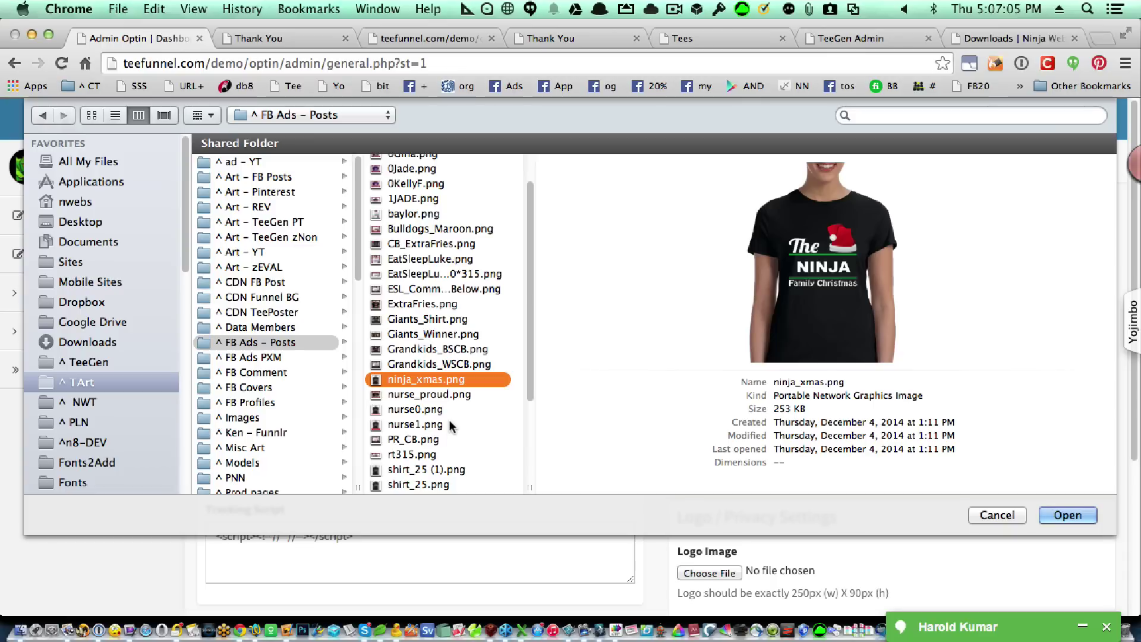
pyautogui.click(451, 394)
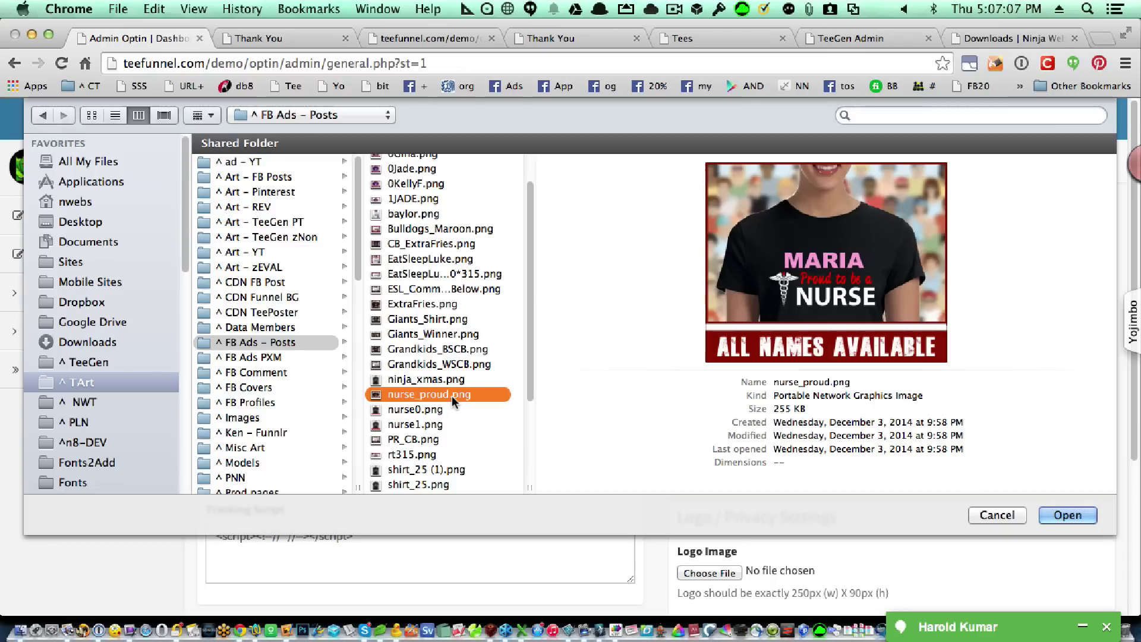
pyautogui.scroll(-1, 451, 394)
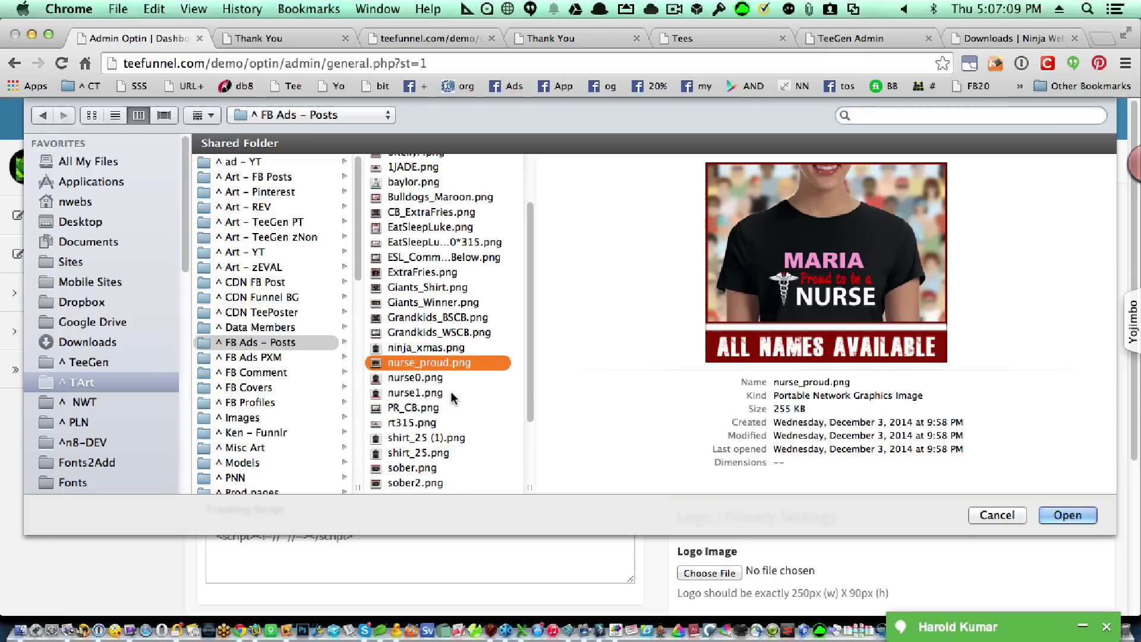
pyautogui.click(450, 392)
pyautogui.click(445, 379)
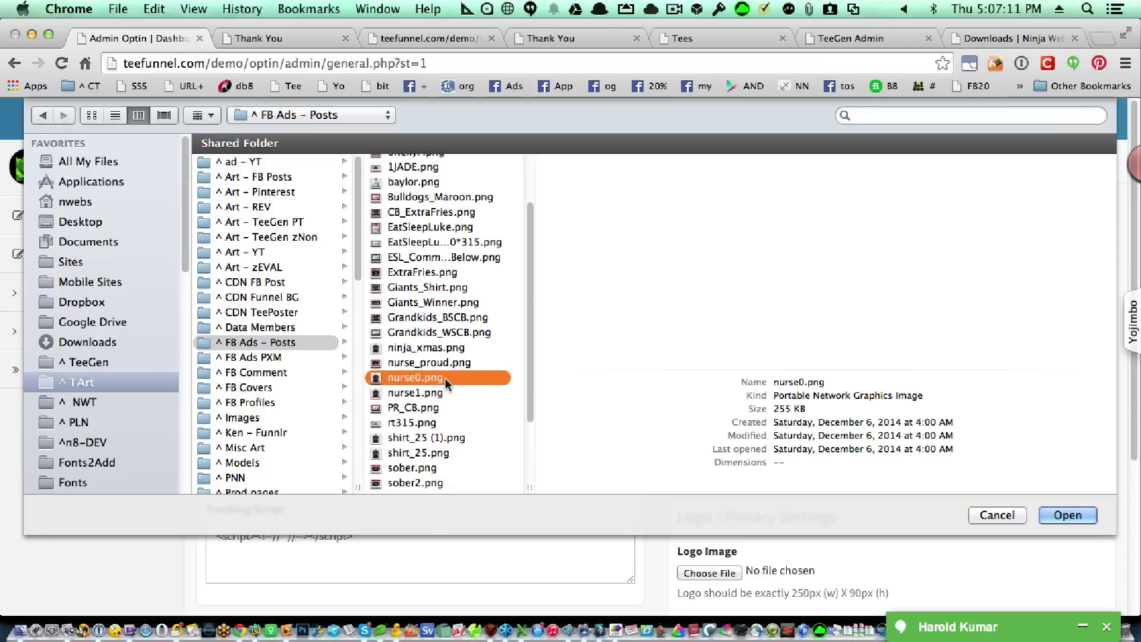
pyautogui.scroll(-5, 444, 378)
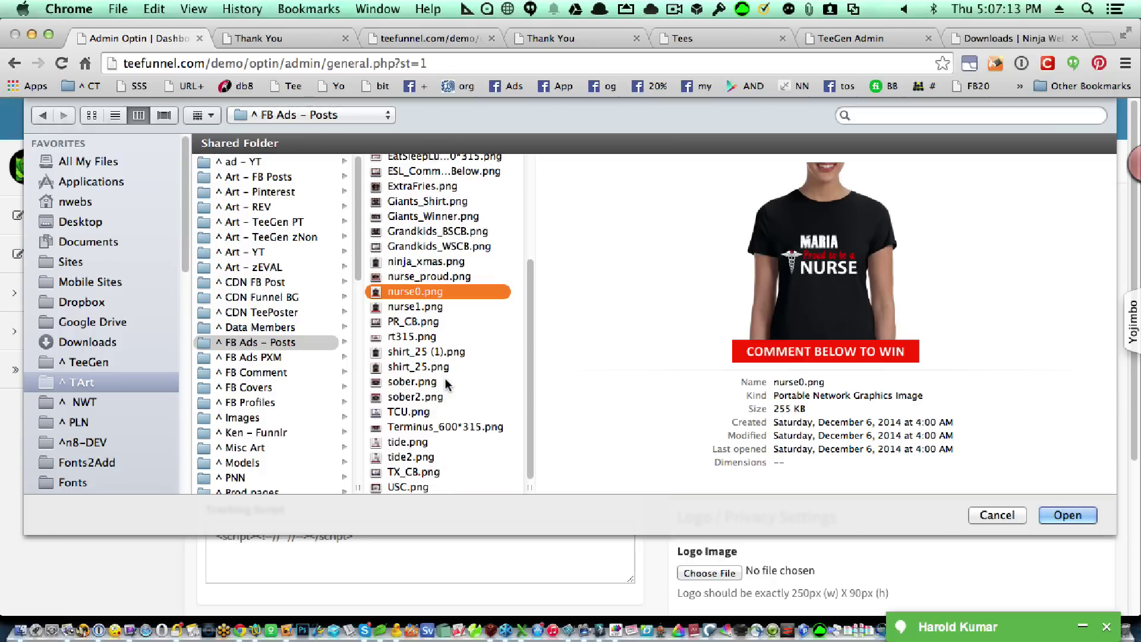
pyautogui.click(419, 425)
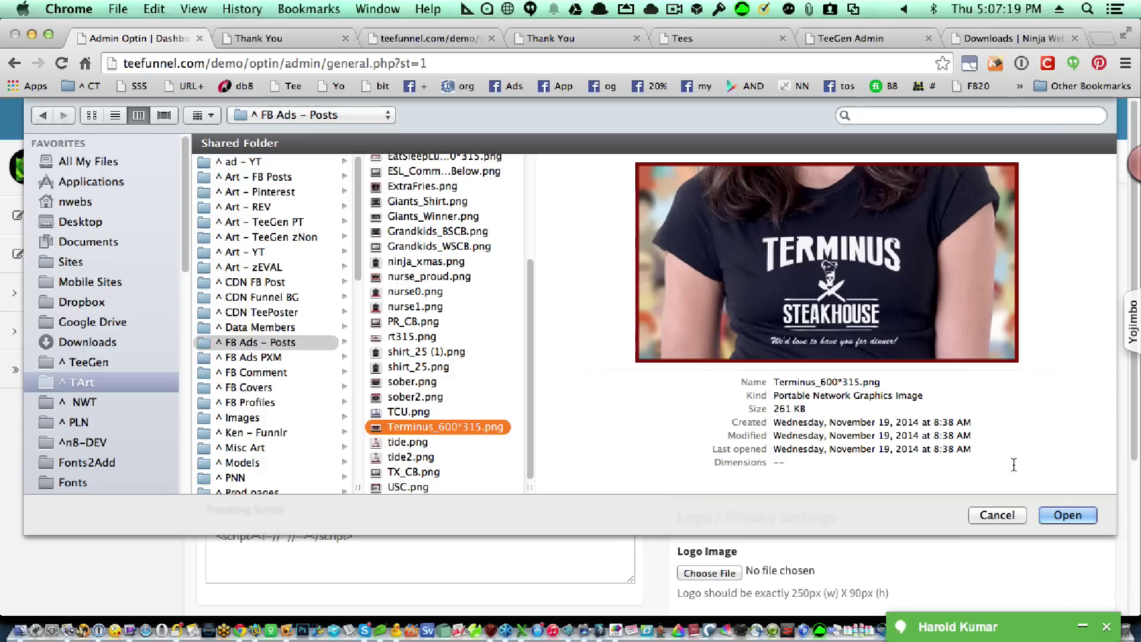
pyautogui.click(1054, 516)
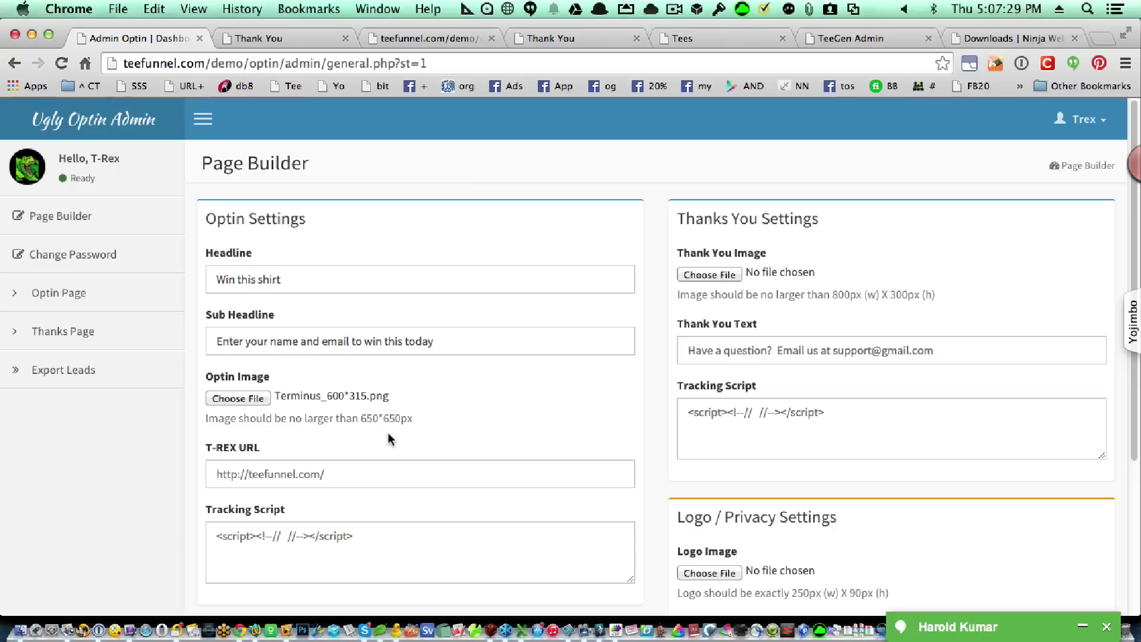
pyautogui.click(368, 465)
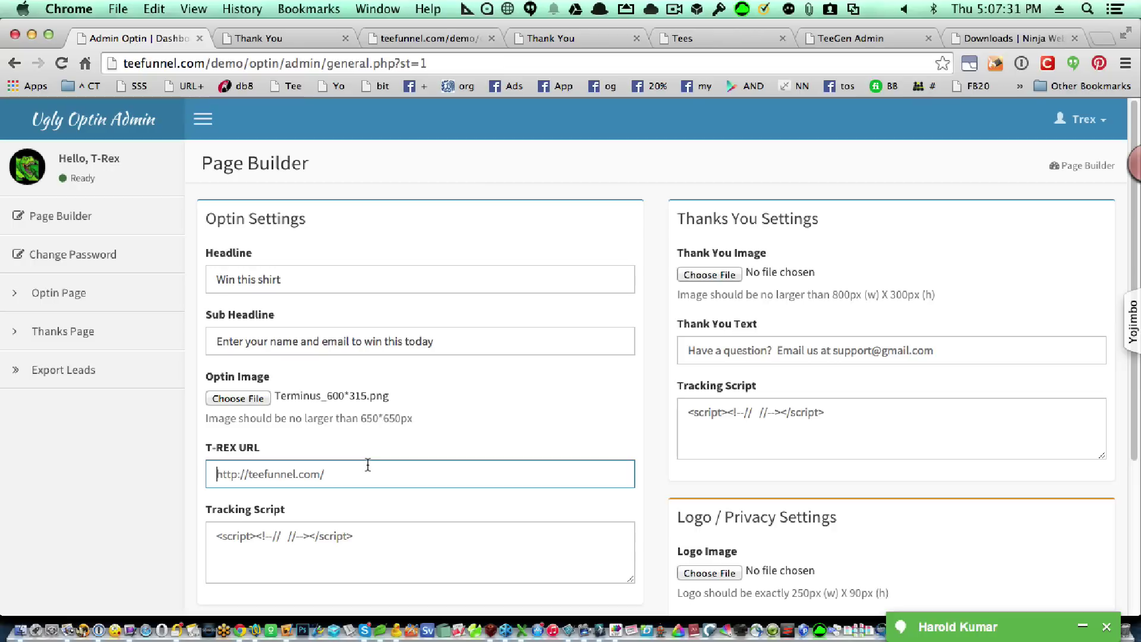
pyautogui.click(711, 39)
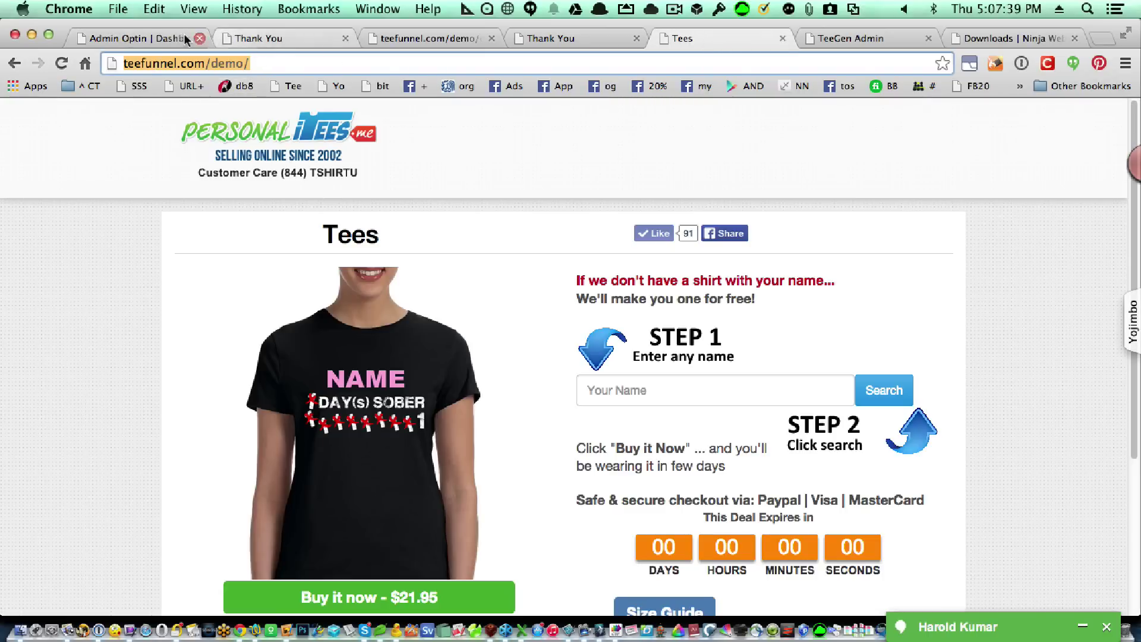
pyautogui.click(166, 38)
pyautogui.click(355, 475)
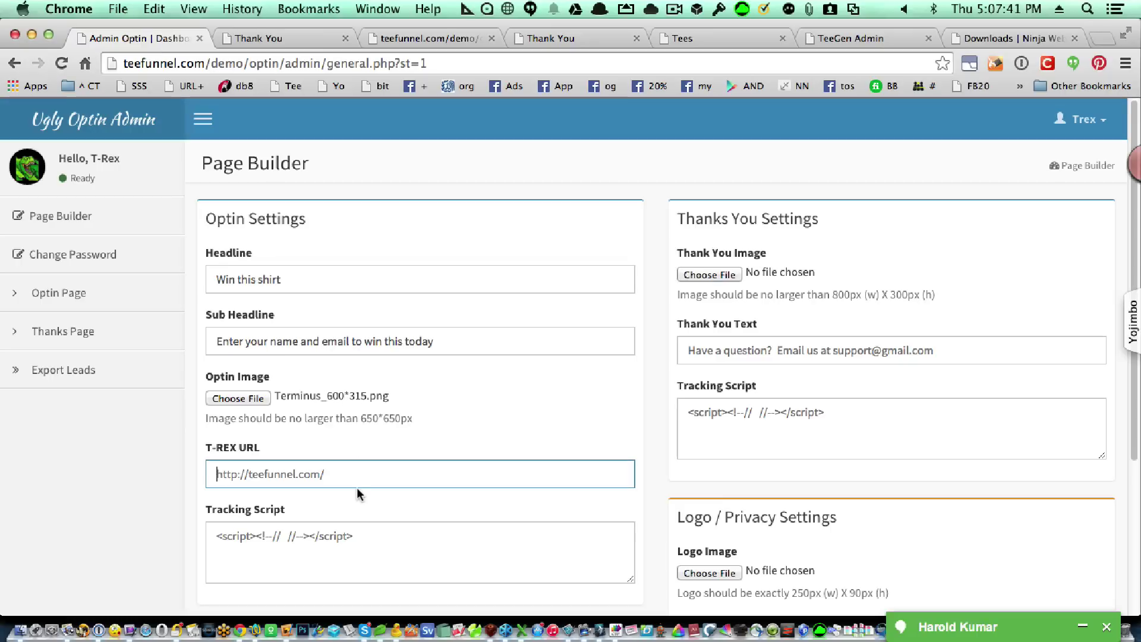
pyautogui.write('demo/')
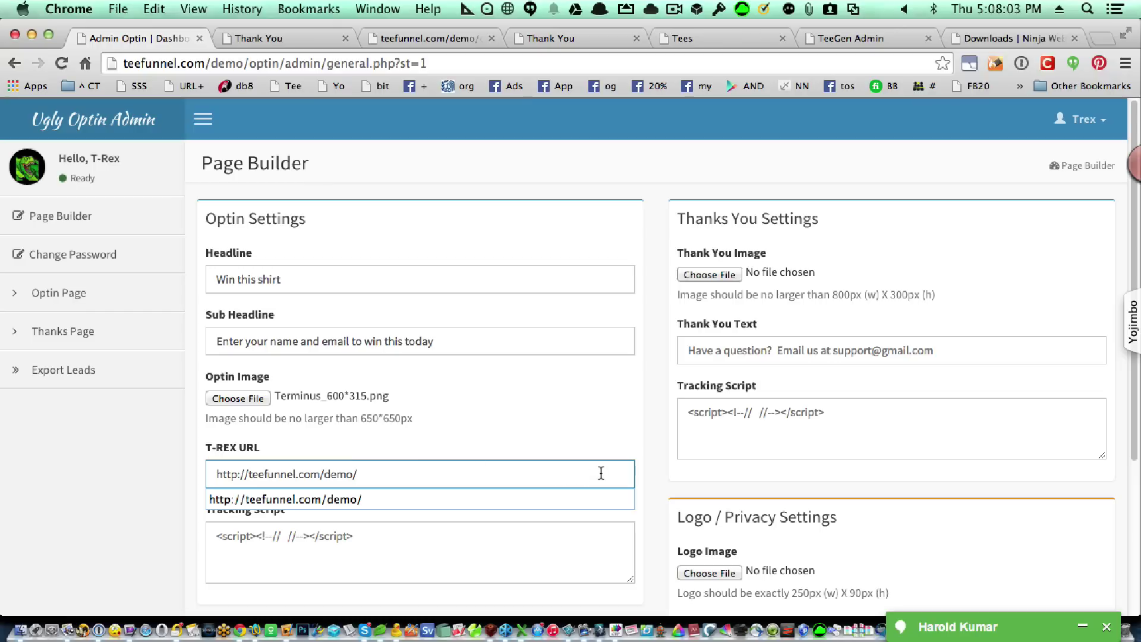
pyautogui.click(643, 476)
# Switch Optin Form Options to 'First name, Last name & email' and submit the Page Builder.
pyautogui.scroll(-2, 588, 535)
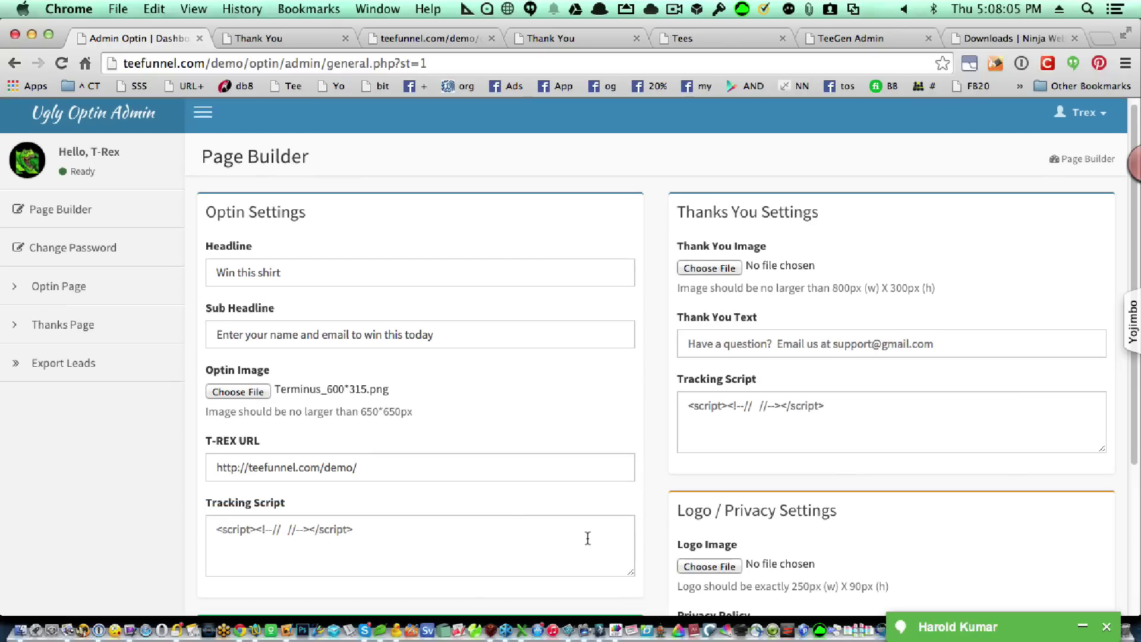
pyautogui.click(492, 521)
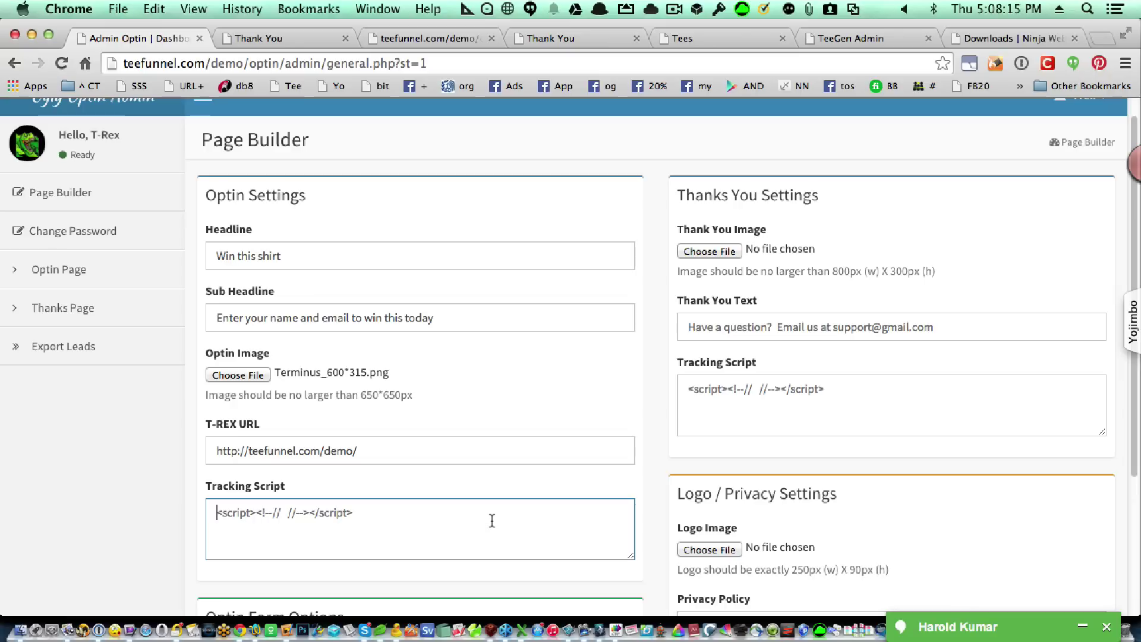
pyautogui.scroll(-3, 492, 520)
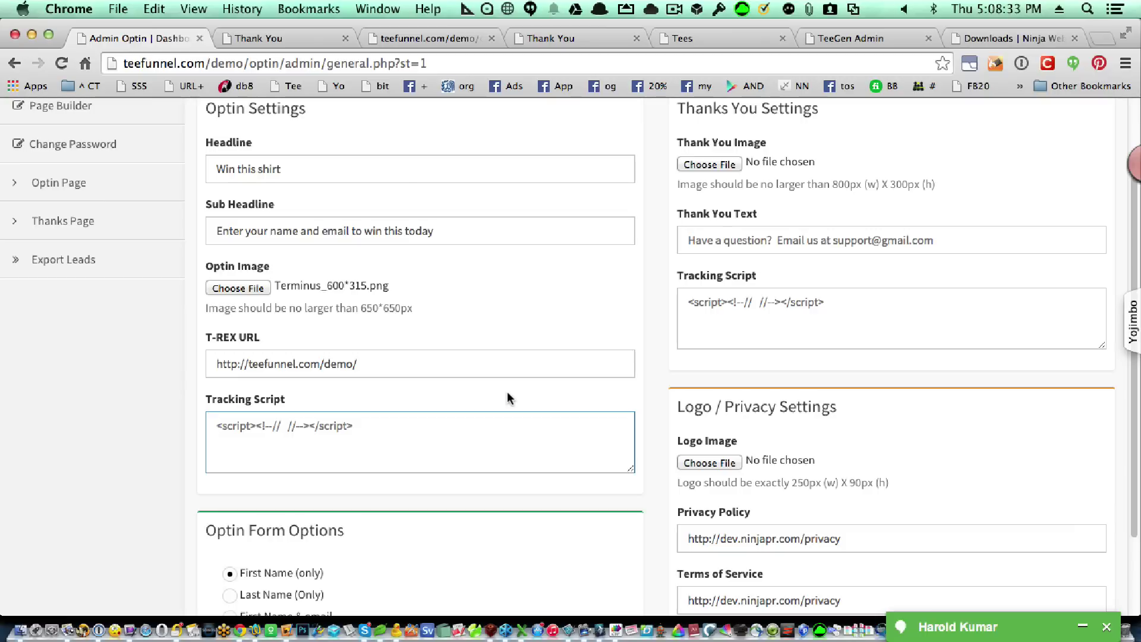
pyautogui.scroll(-3, 508, 392)
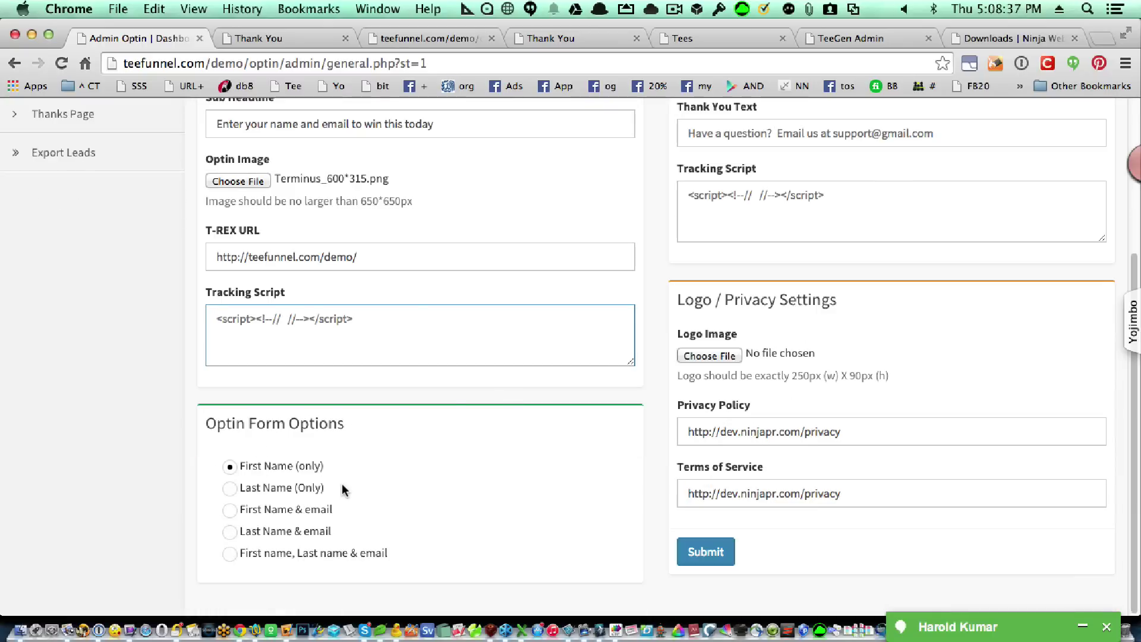
pyautogui.click(442, 37)
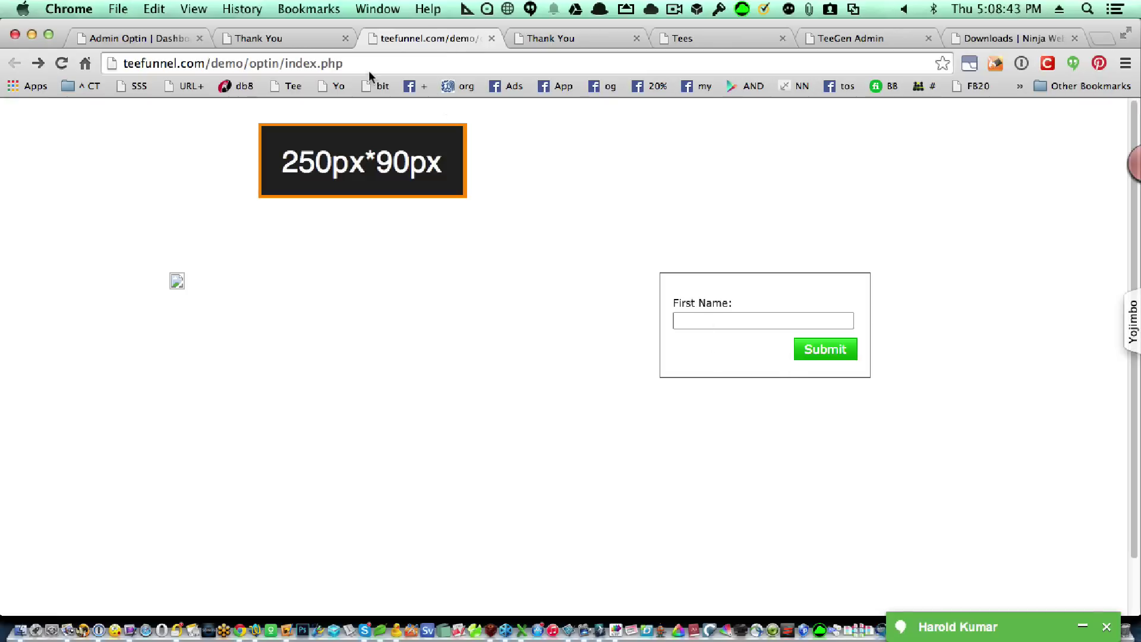
pyautogui.click(133, 43)
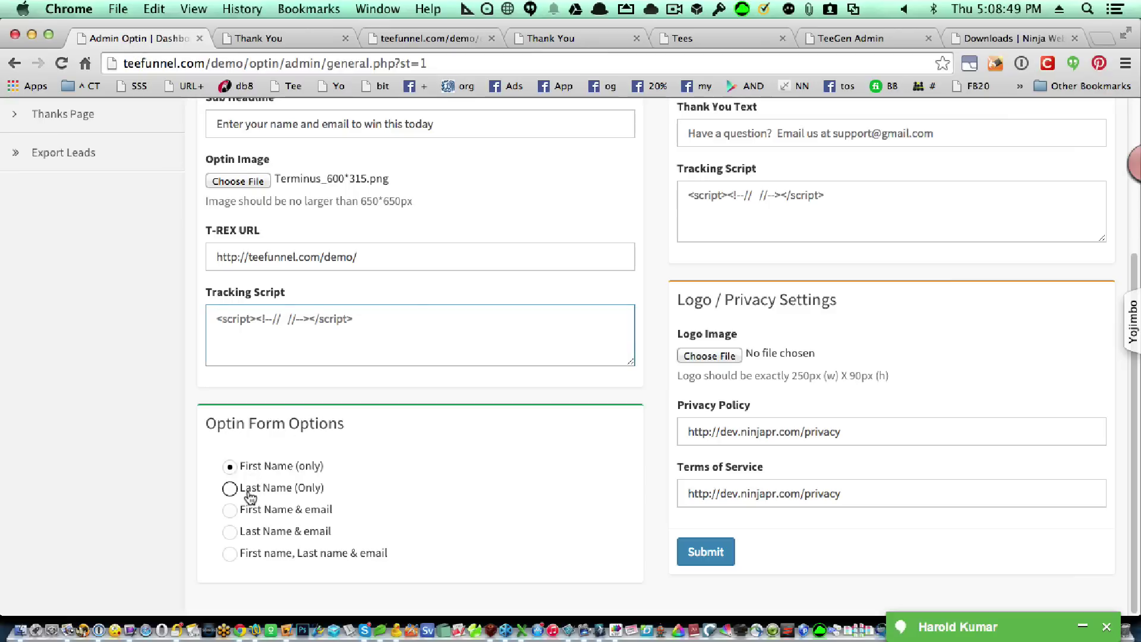
pyautogui.click(252, 516)
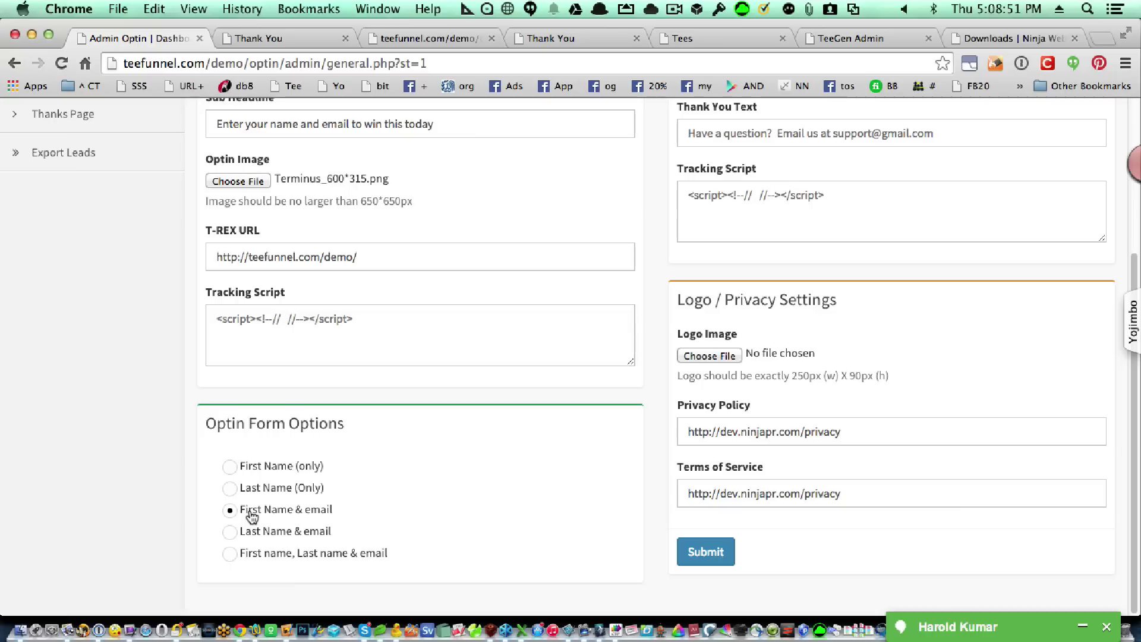
pyautogui.click(268, 557)
pyautogui.click(691, 553)
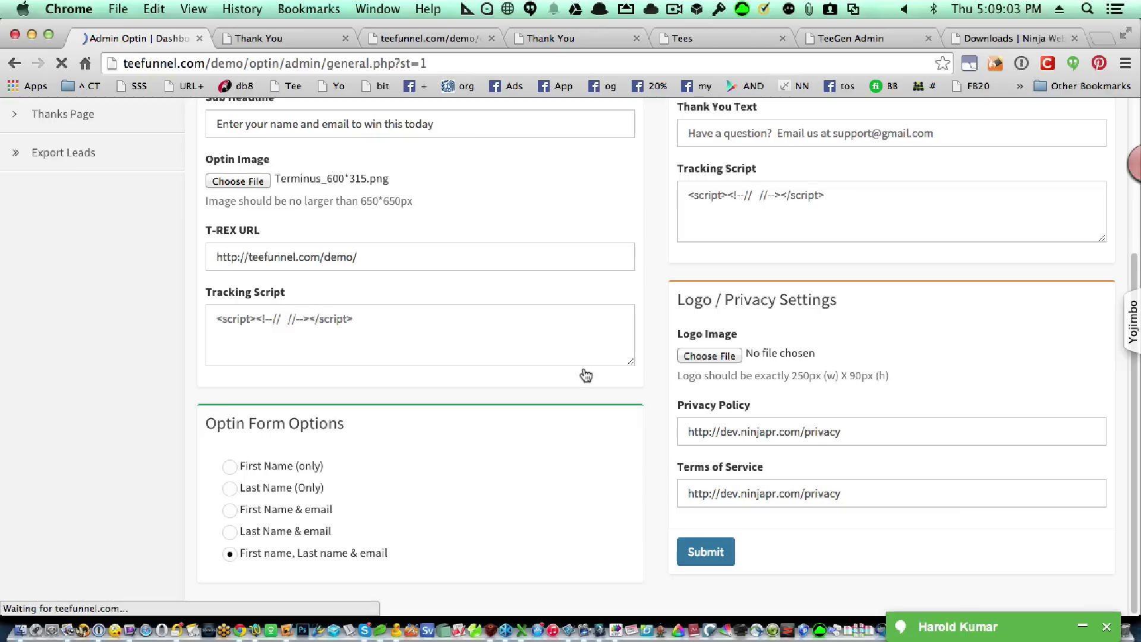
pyautogui.click(440, 40)
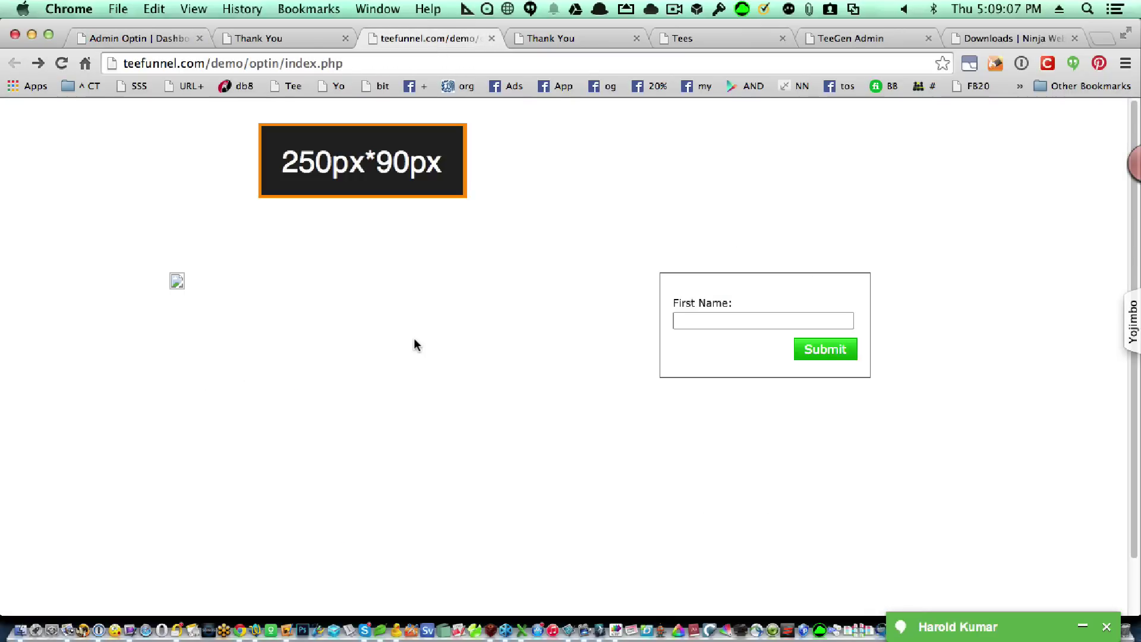
# Reload the optin page and submit a test signup with a first name plus autofilled last name and email.
pyautogui.press('super+r')
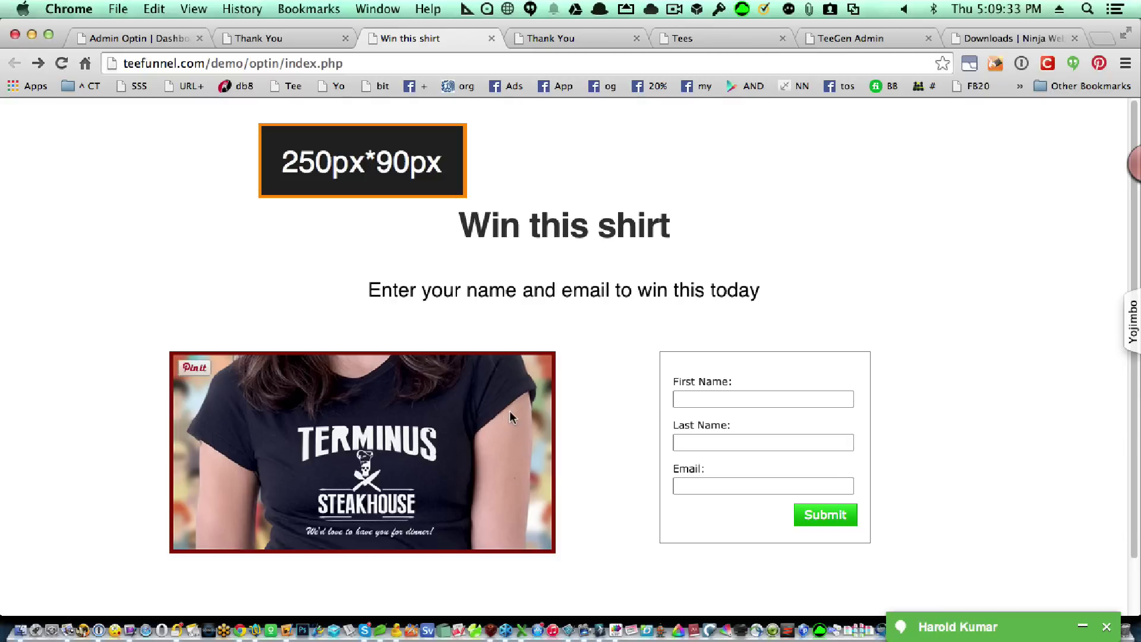
pyautogui.click(702, 402)
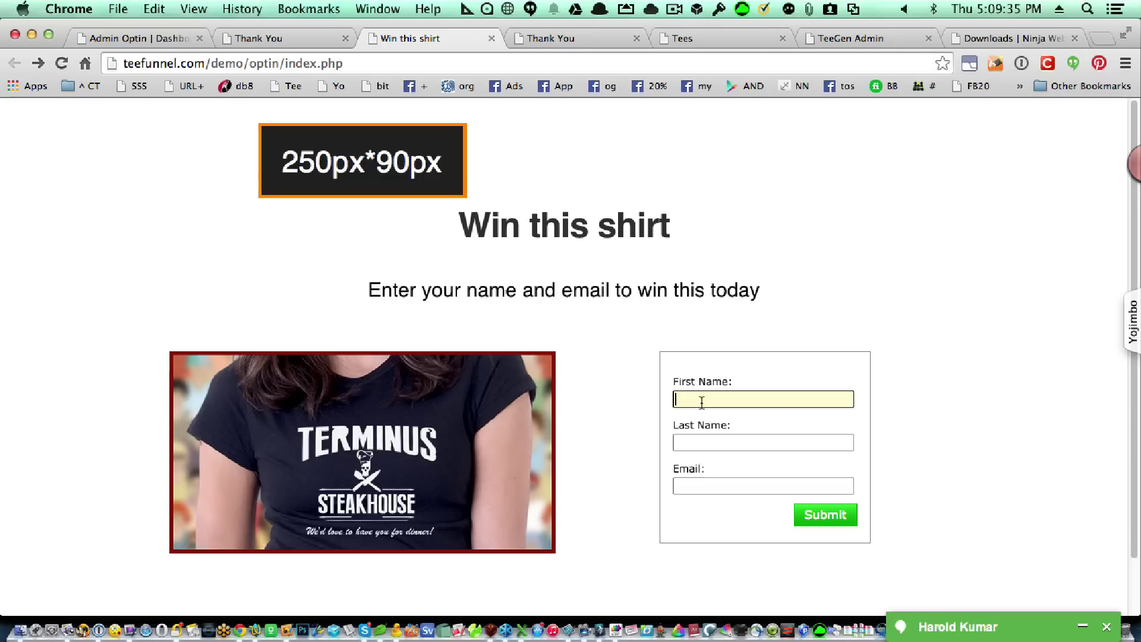
pyautogui.write('Ron')
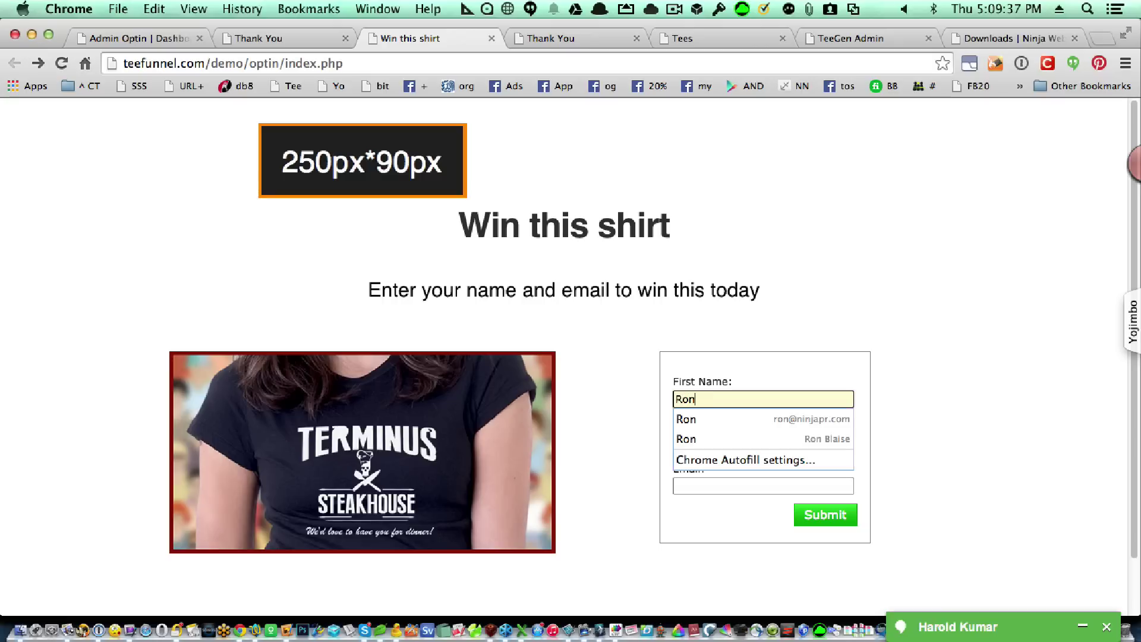
pyautogui.press('Down')
pyautogui.press('Return')
pyautogui.press('Tab')
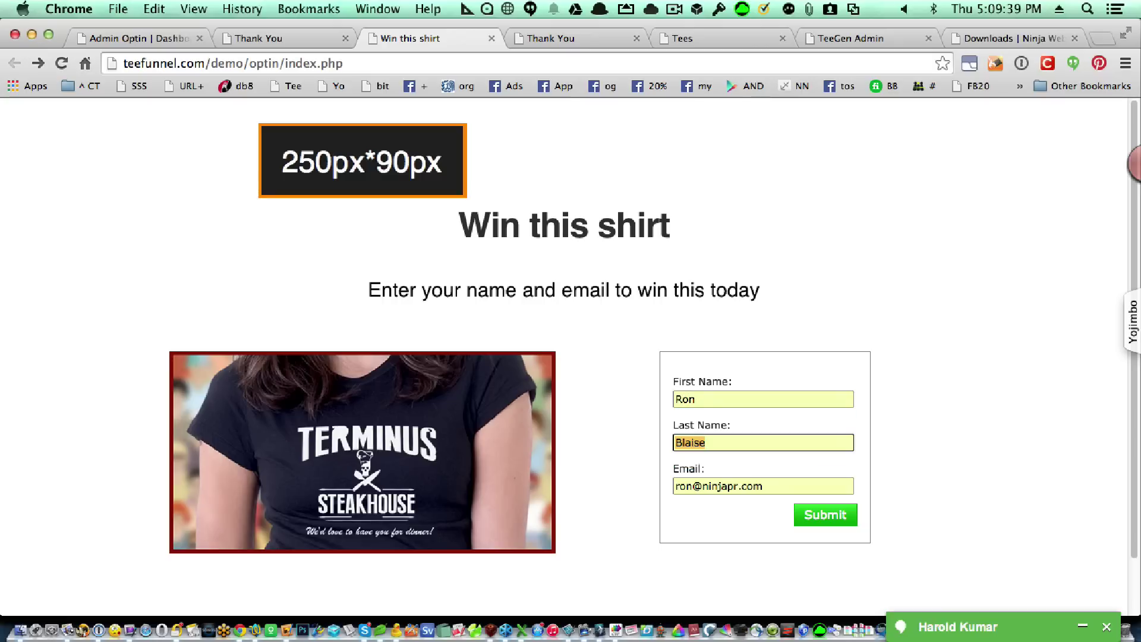
pyautogui.click(820, 516)
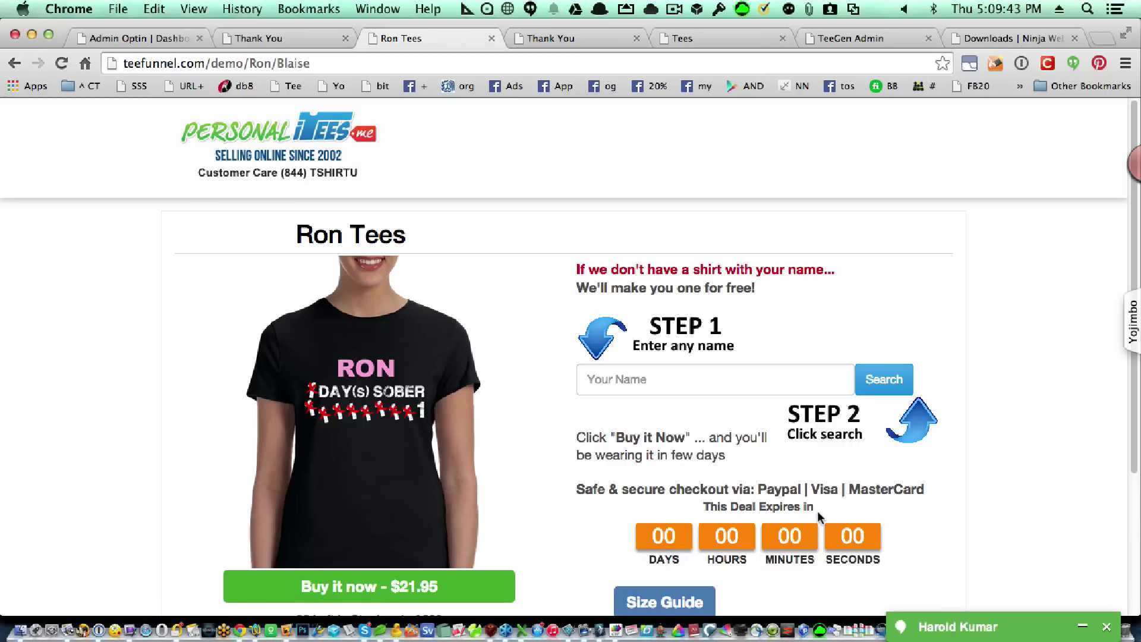
# Check the submitted first and last names in the Tees page address, then go back to Page Builder.
pyautogui.click(132, 37)
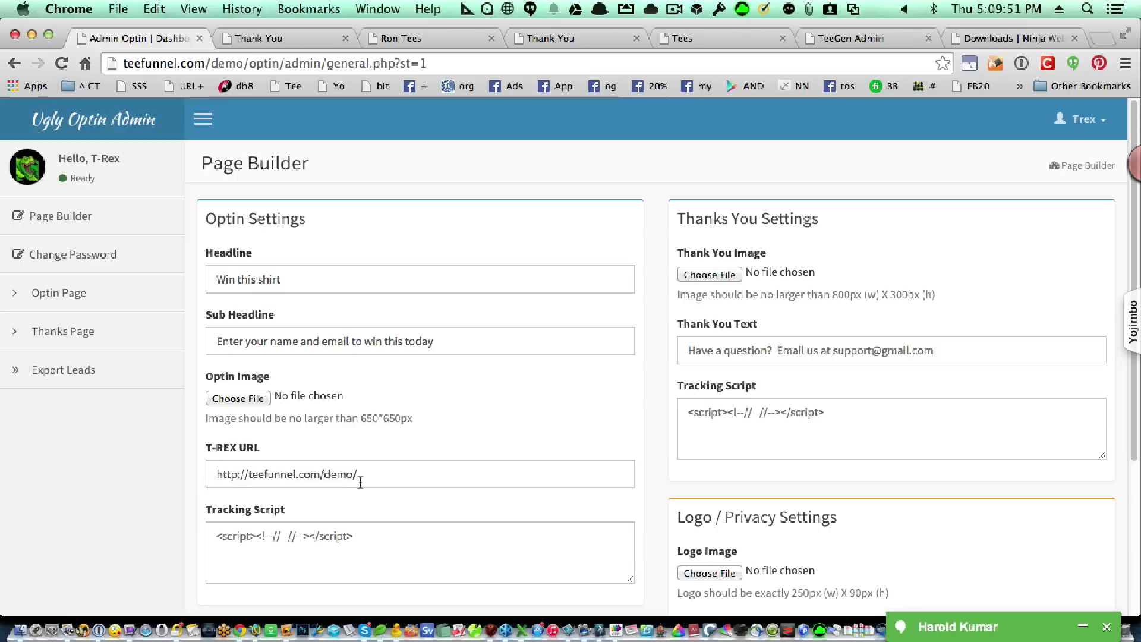
pyautogui.click(418, 40)
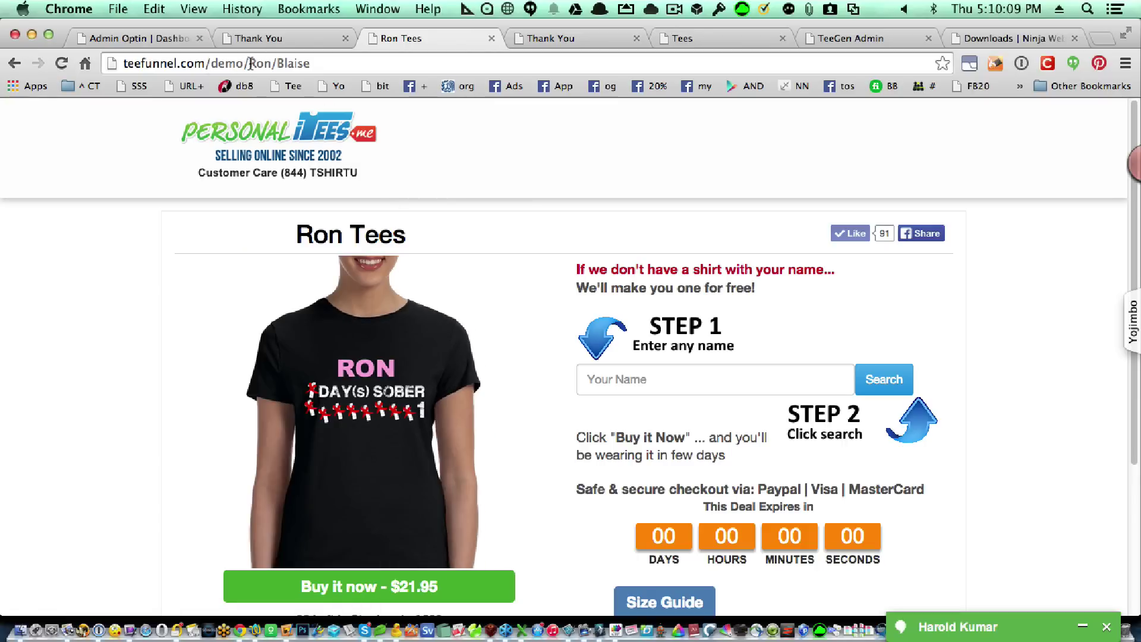
pyautogui.moveTo(251, 63); pyautogui.dragTo(311, 64)
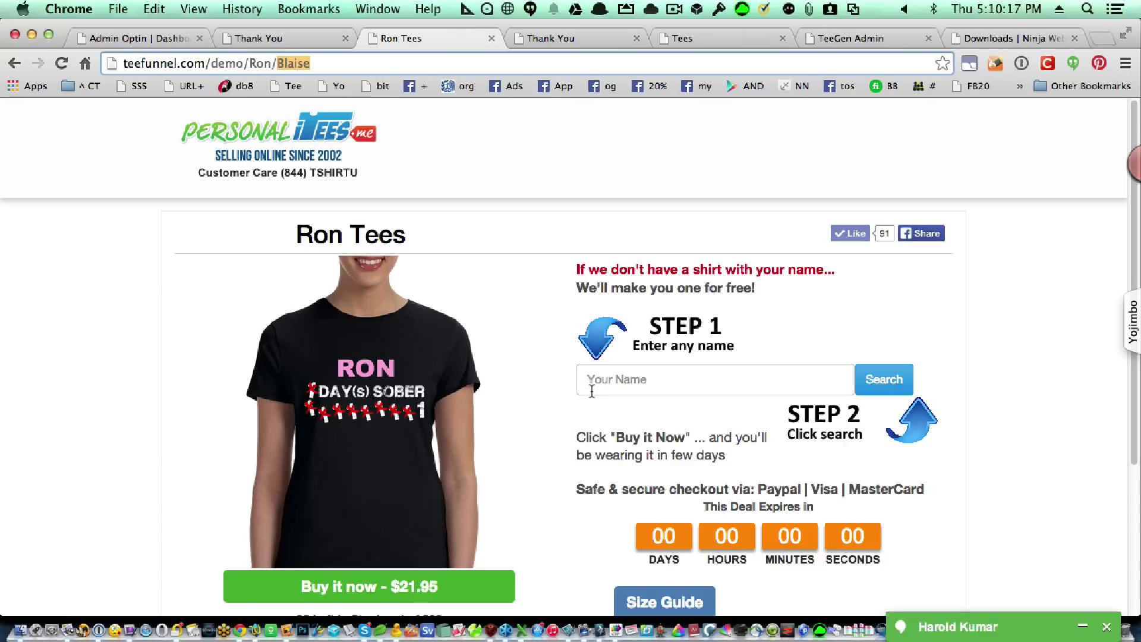
pyautogui.click(144, 38)
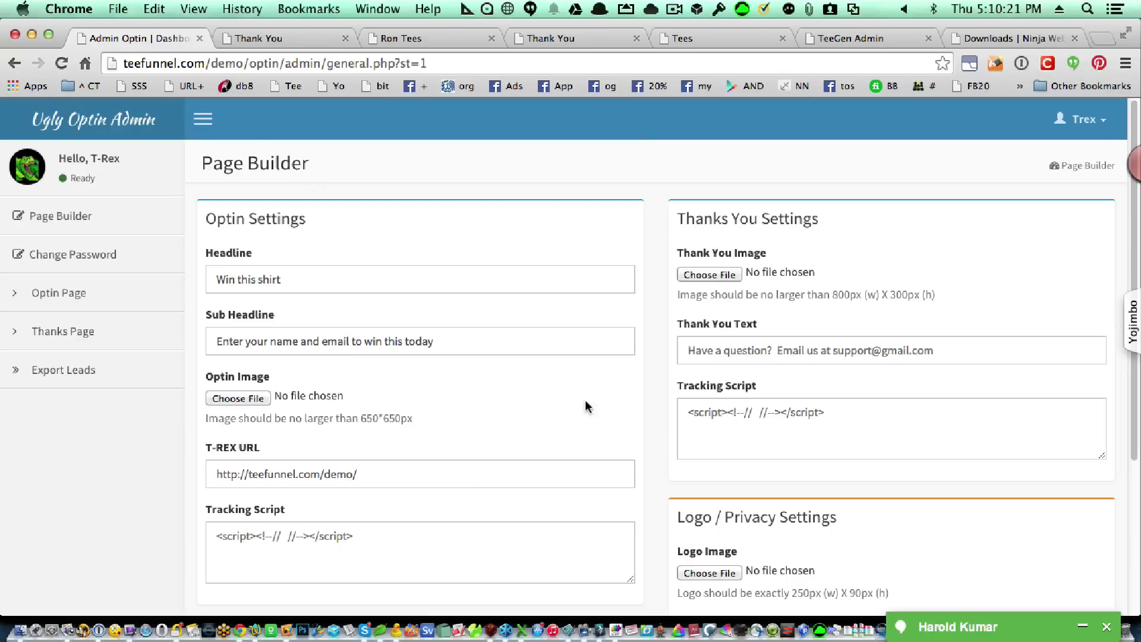
# Open the Thank You Image file picker and browse the TeeGen shared folder.
pyautogui.scroll(-5, 646, 432)
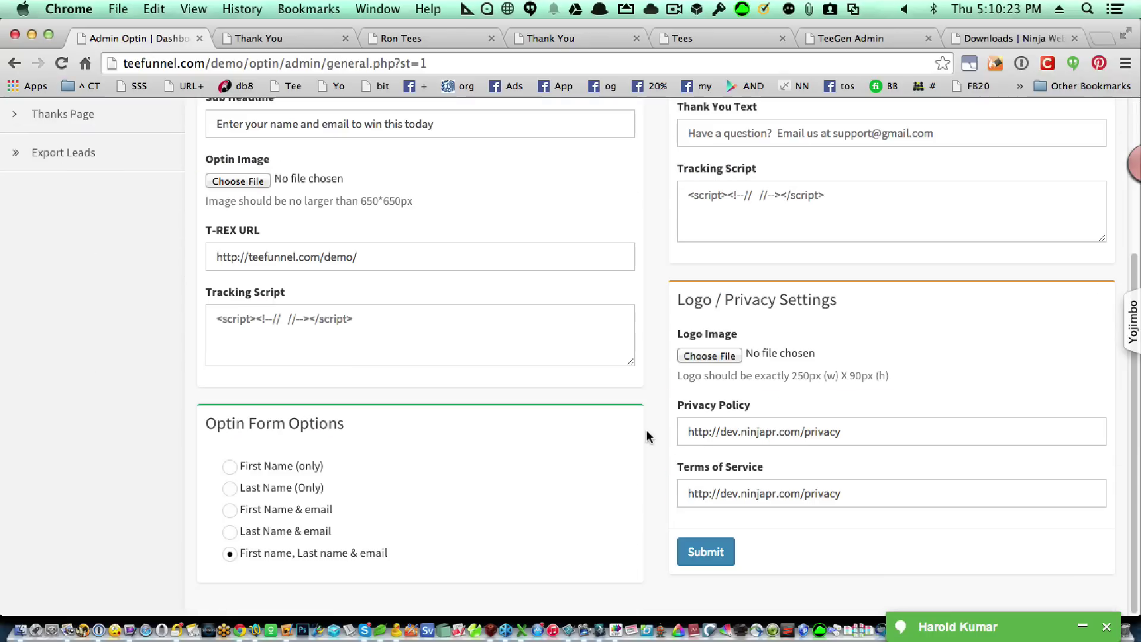
pyautogui.scroll(1, 647, 430)
pyautogui.scroll(5, 646, 429)
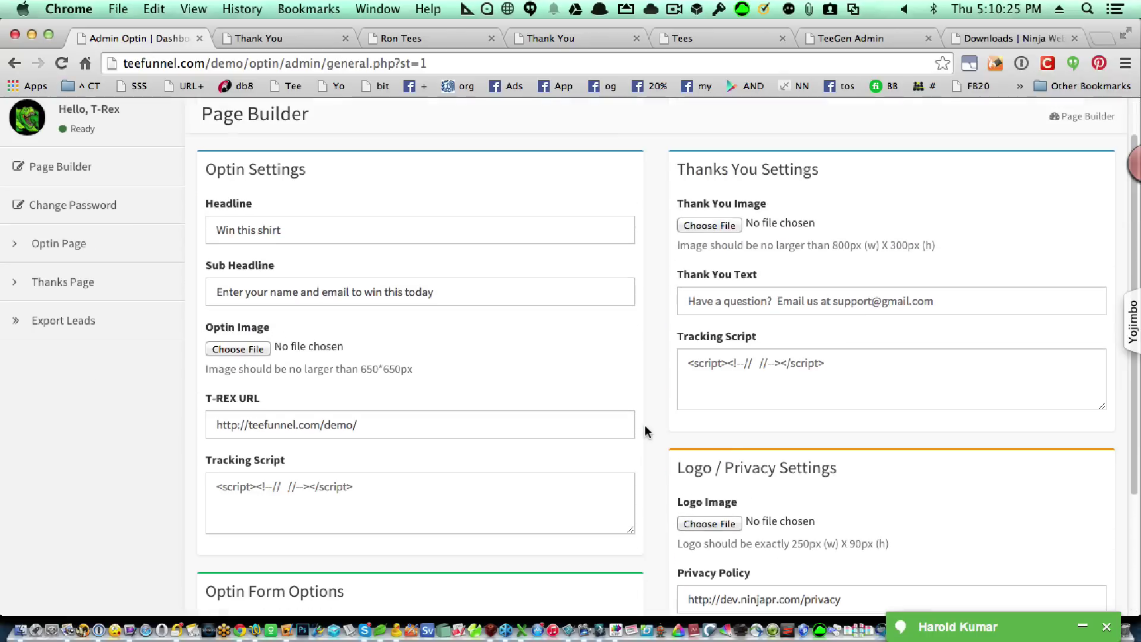
pyautogui.scroll(-5, 645, 426)
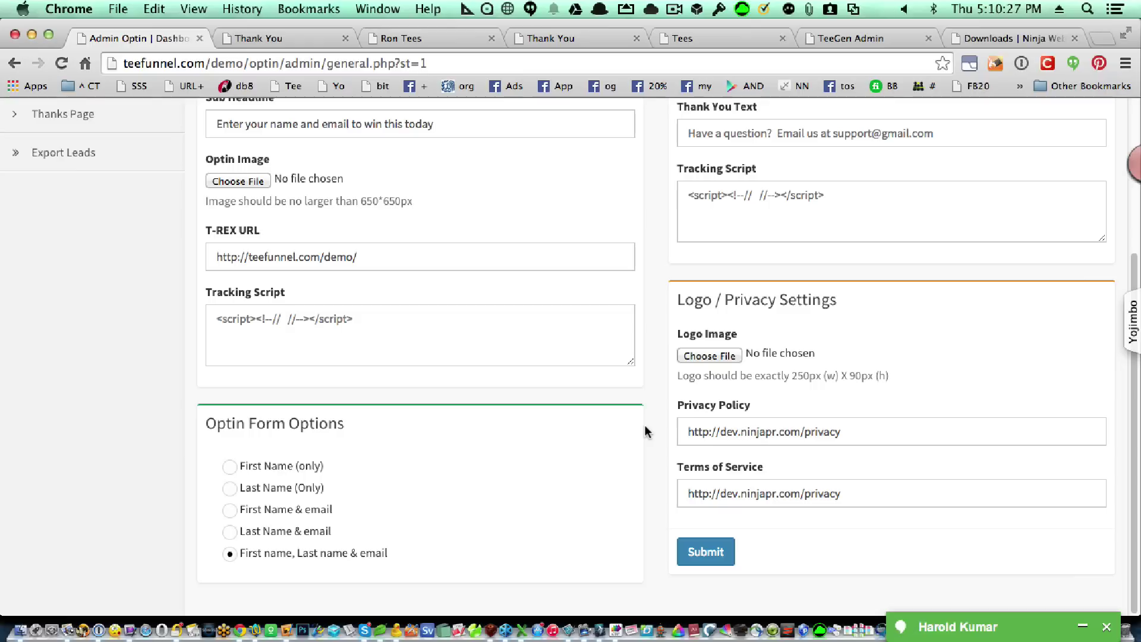
pyautogui.scroll(-3, 566, 428)
pyautogui.scroll(3, 603, 412)
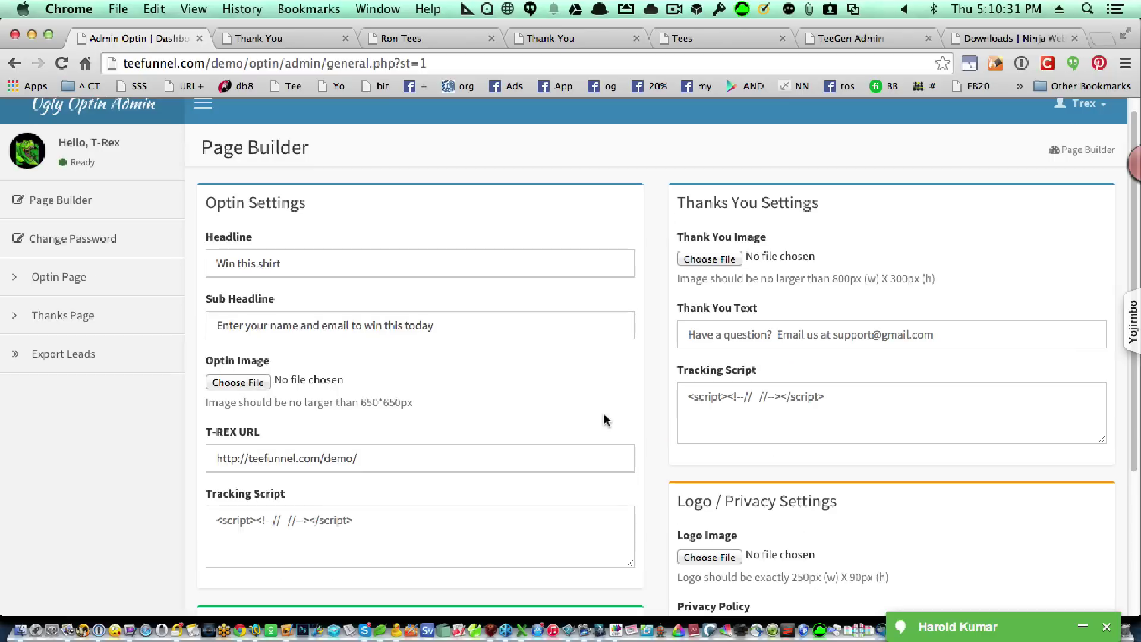
pyautogui.click(719, 260)
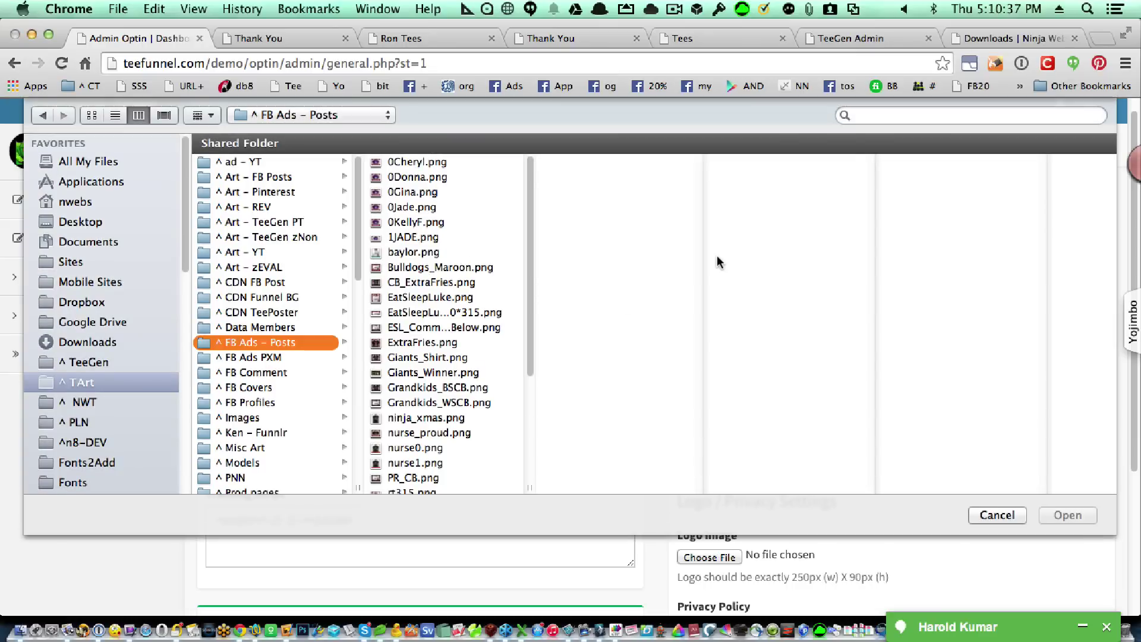
pyautogui.click(101, 362)
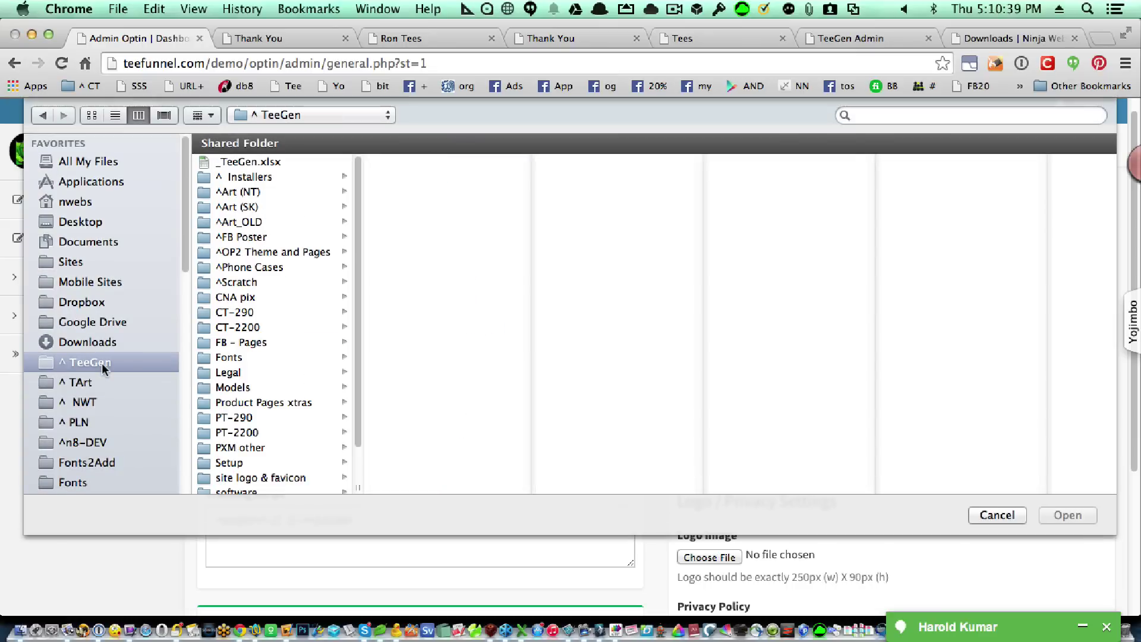
# Choose thanks.png from Installers > optin > img as the Thank You Image.
pyautogui.click(280, 178)
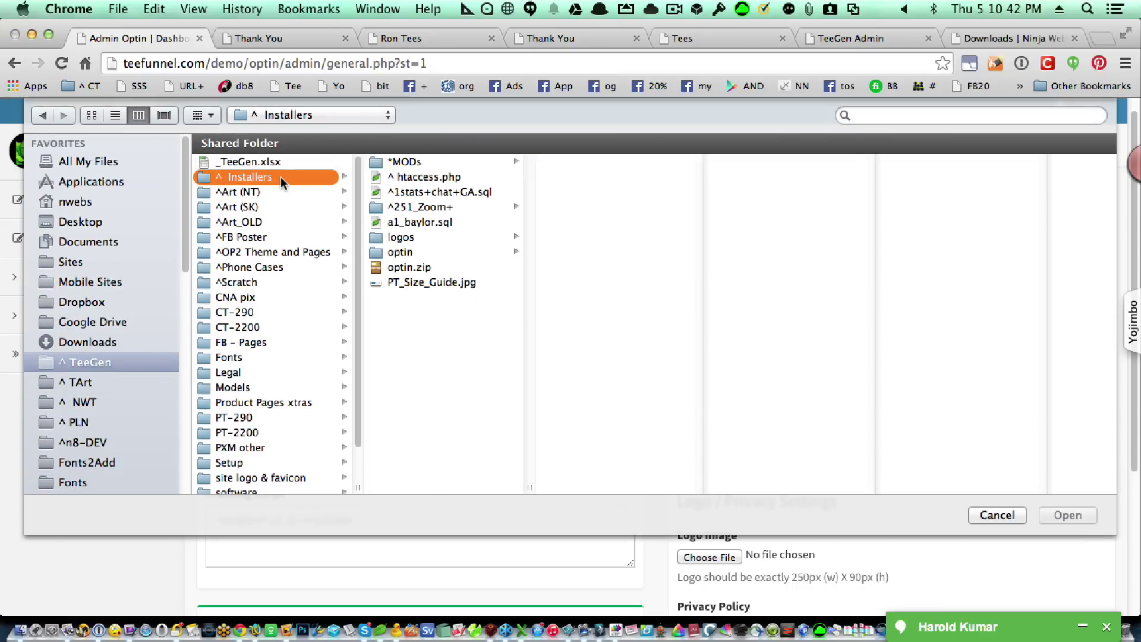
pyautogui.click(442, 251)
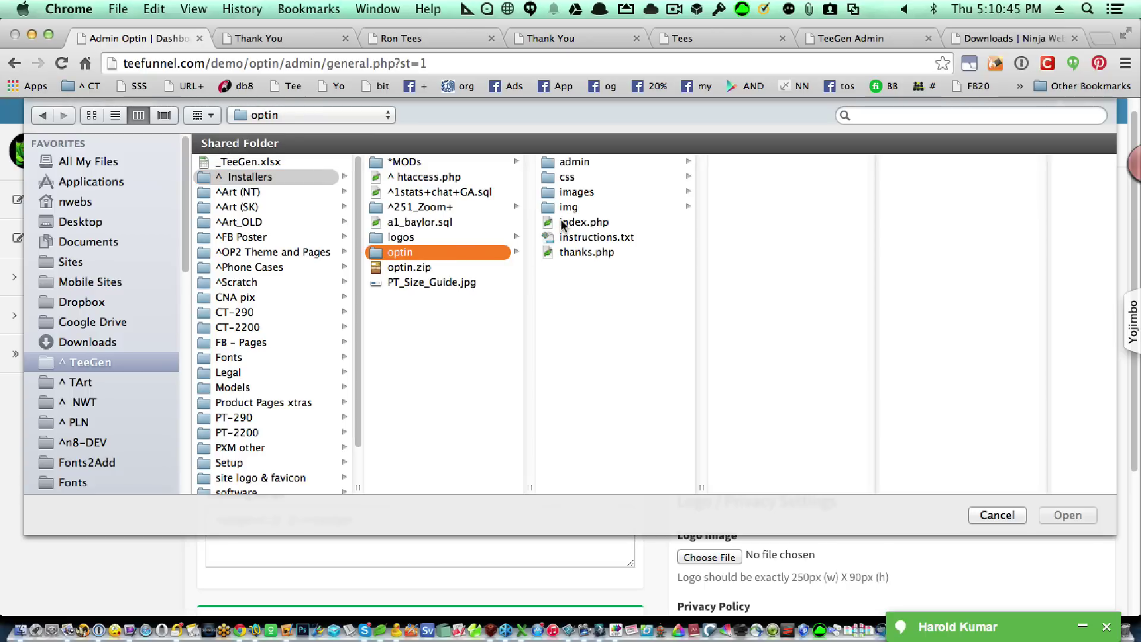
pyautogui.click(608, 205)
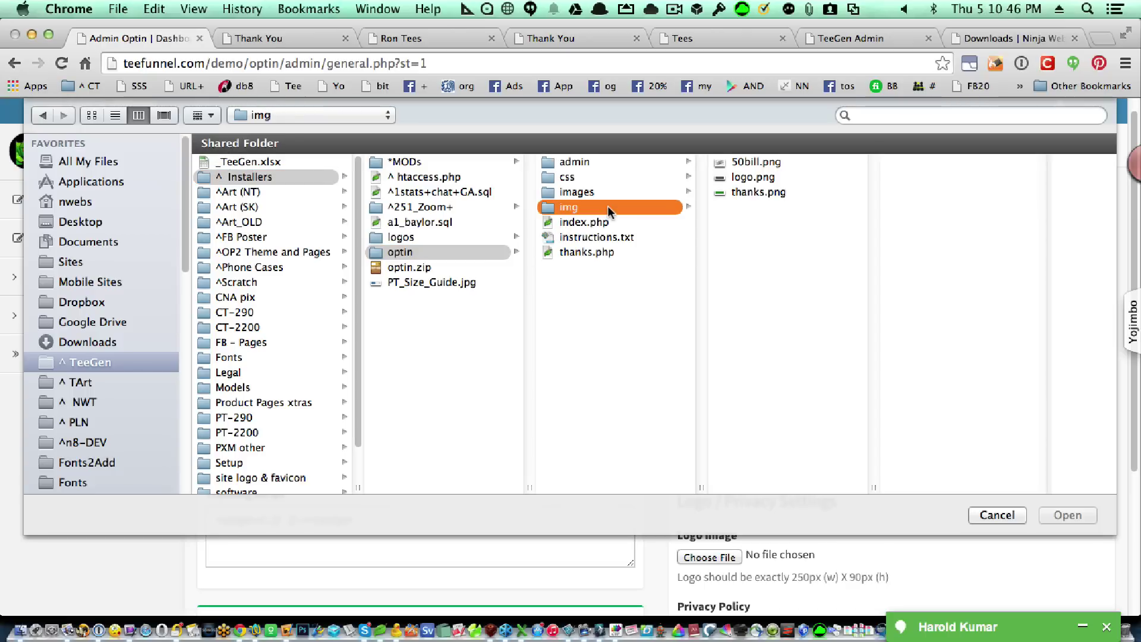
pyautogui.click(747, 192)
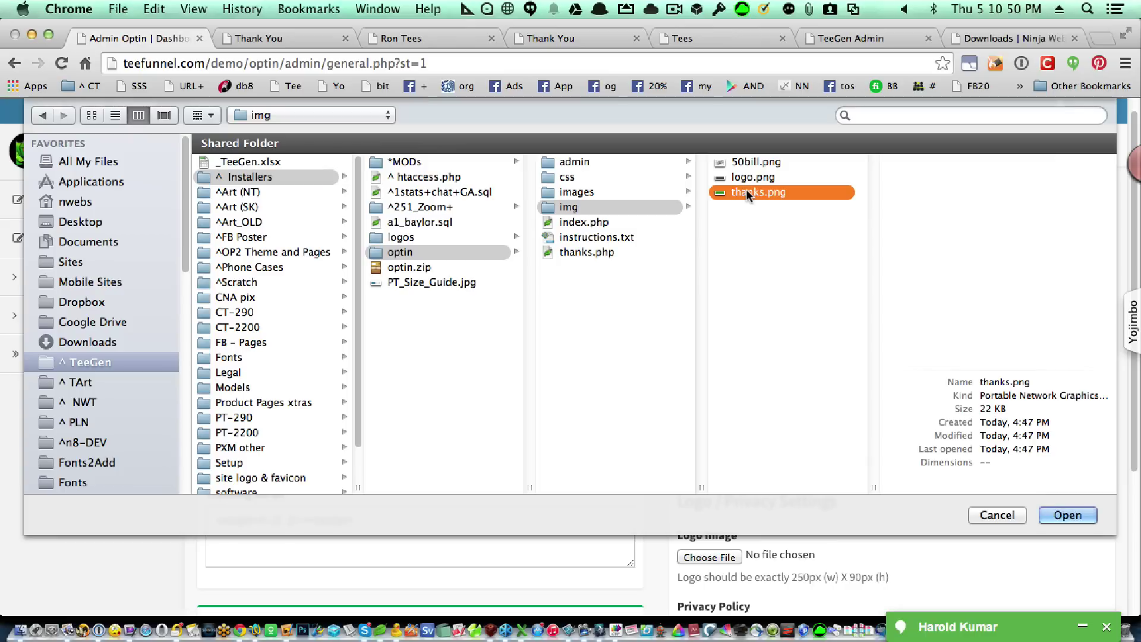
pyautogui.click(1063, 514)
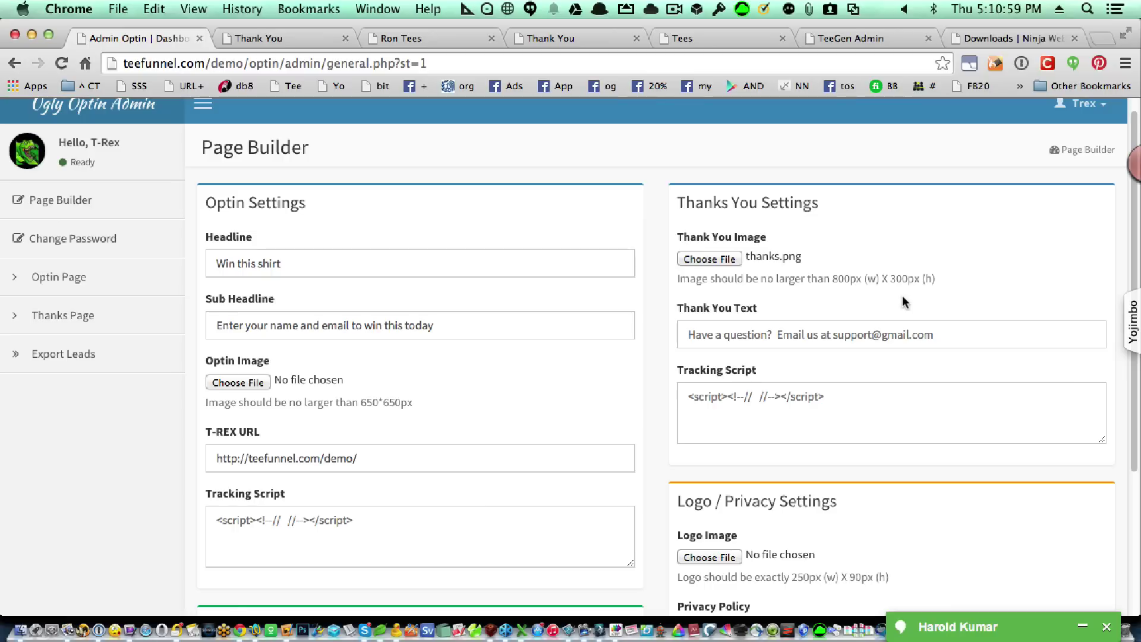
pyautogui.click(945, 333)
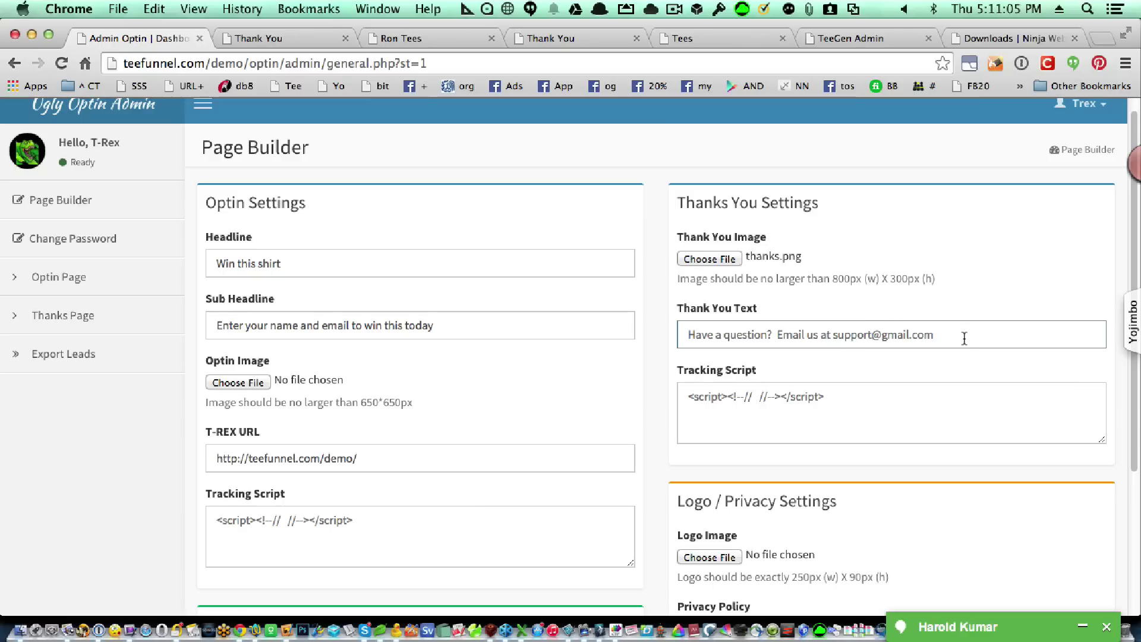
# Fill the Thank You Text with the saved support-question suggestion and submit the Page Builder.
pyautogui.press('Down')
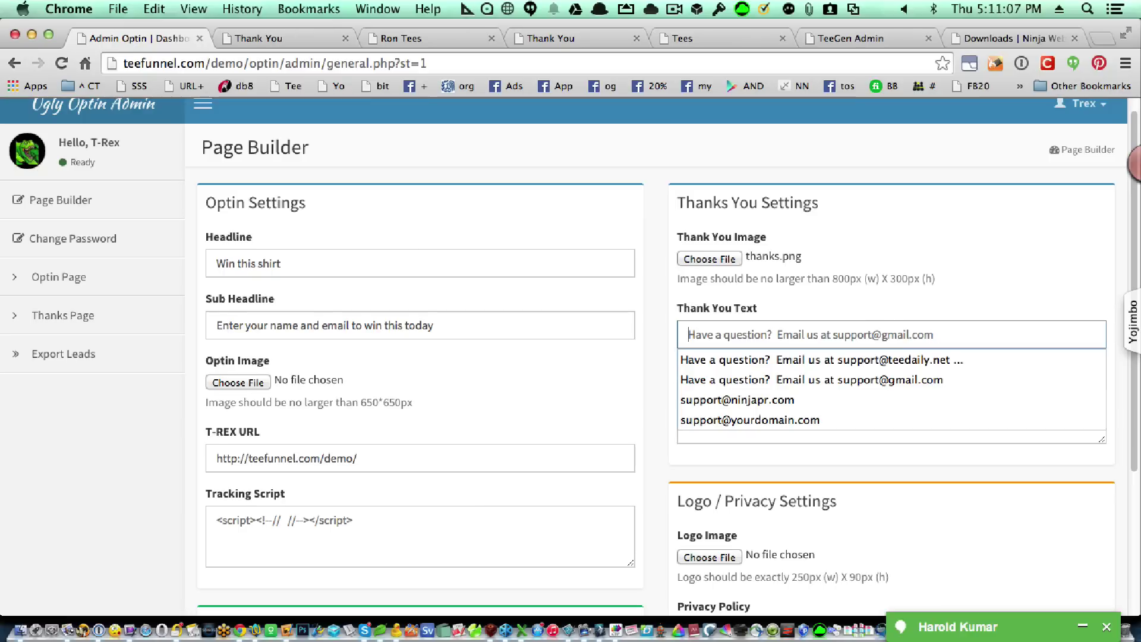
pyautogui.press('Down')
pyautogui.press('Tab')
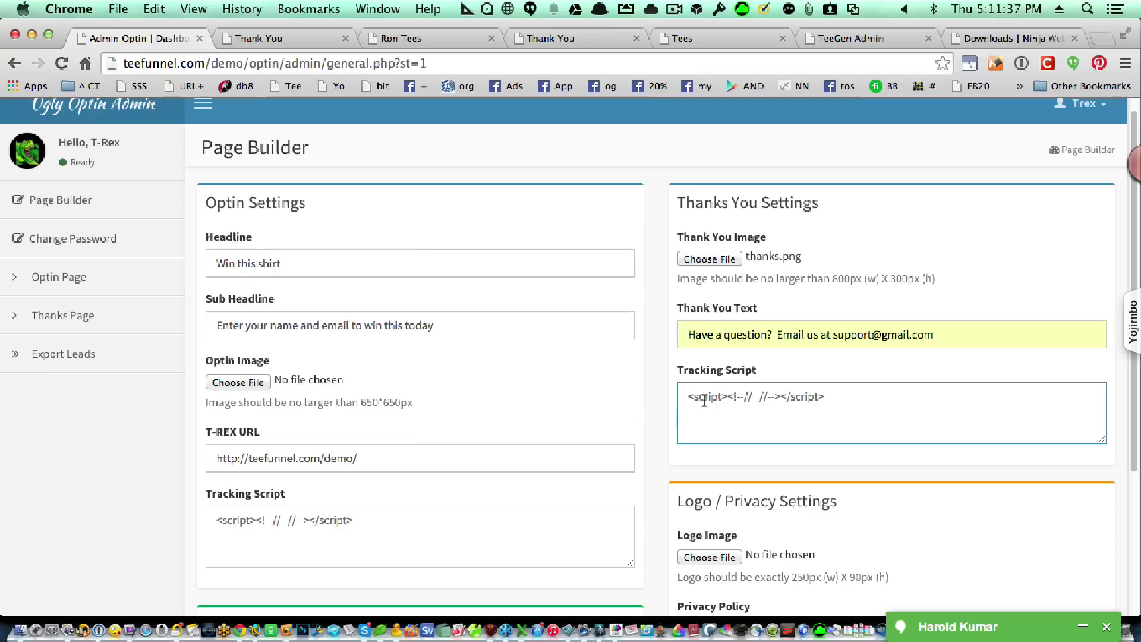
pyautogui.scroll(-5, 704, 401)
pyautogui.click(707, 566)
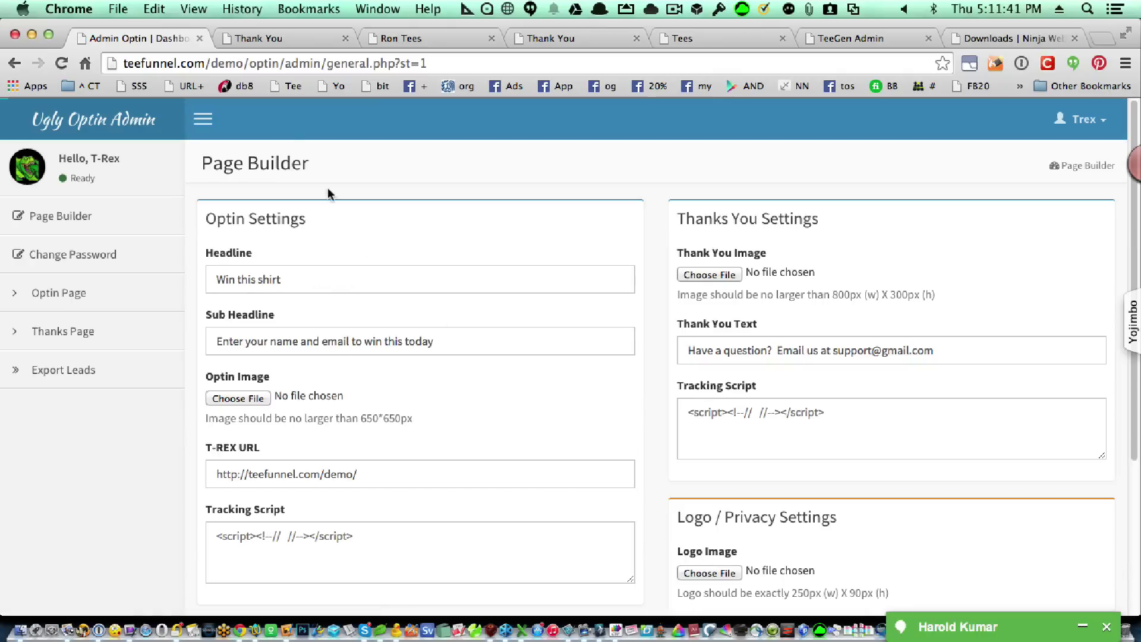
# Reload the live thank-you page to see the new image and text, then go to TeeGen Admin.
pyautogui.click(261, 41)
pyautogui.click(63, 62)
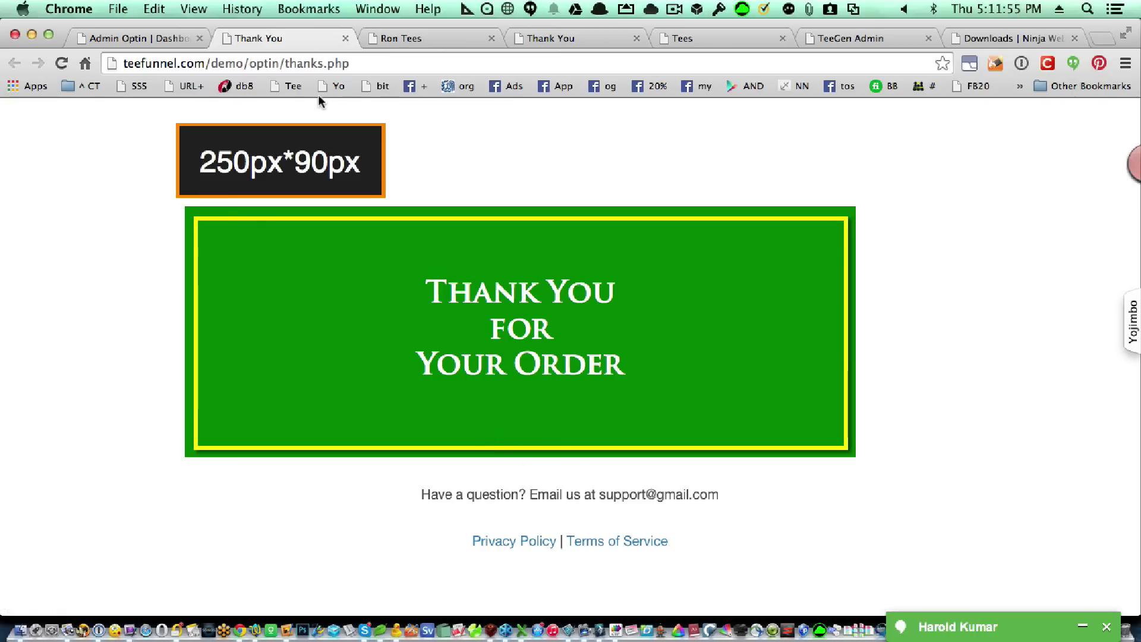
pyautogui.click(358, 63)
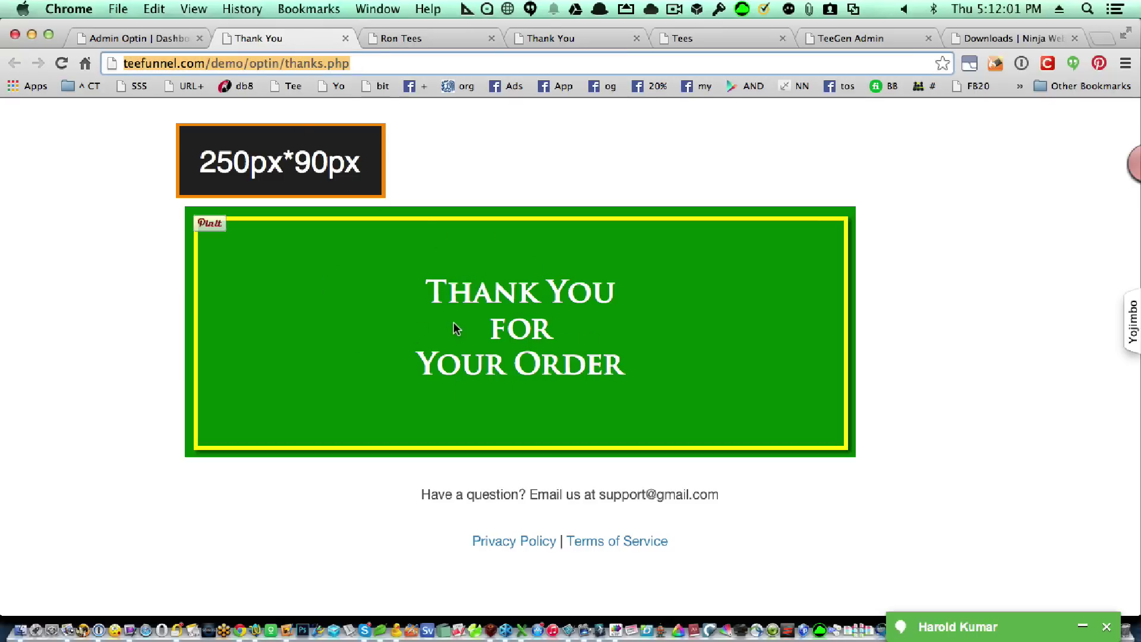
pyautogui.click(855, 33)
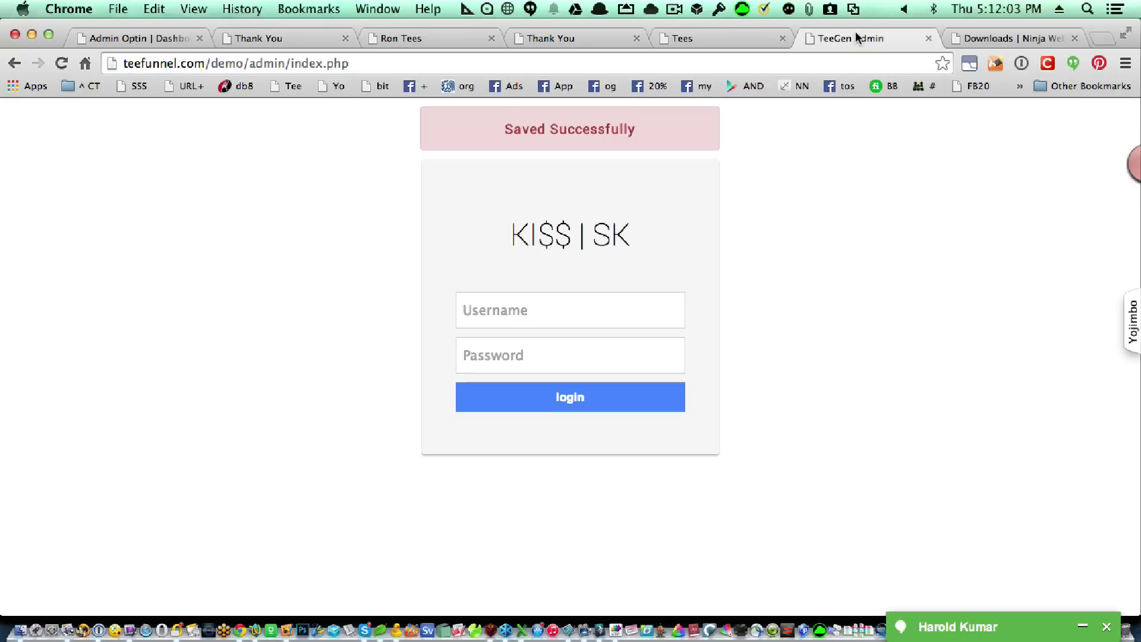
# Sign into TeeGen Admin with the saved username and the admin password, then open Business Settings.
pyautogui.click(590, 309)
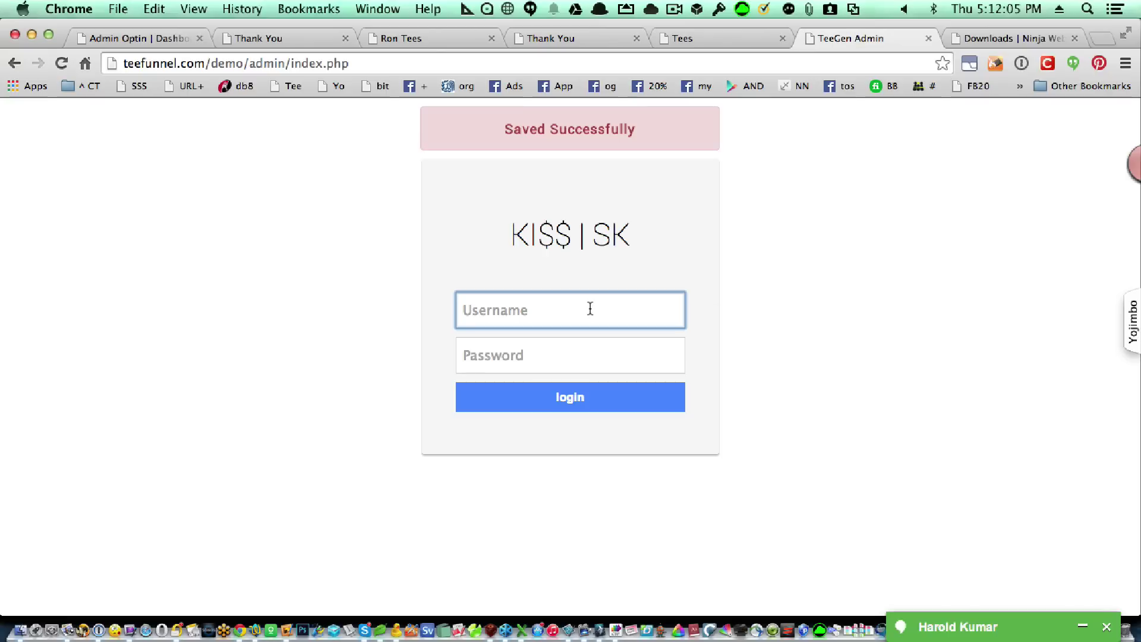
pyautogui.write('d')
pyautogui.click(570, 346)
pyautogui.click(570, 349)
pyautogui.write('•••••••')
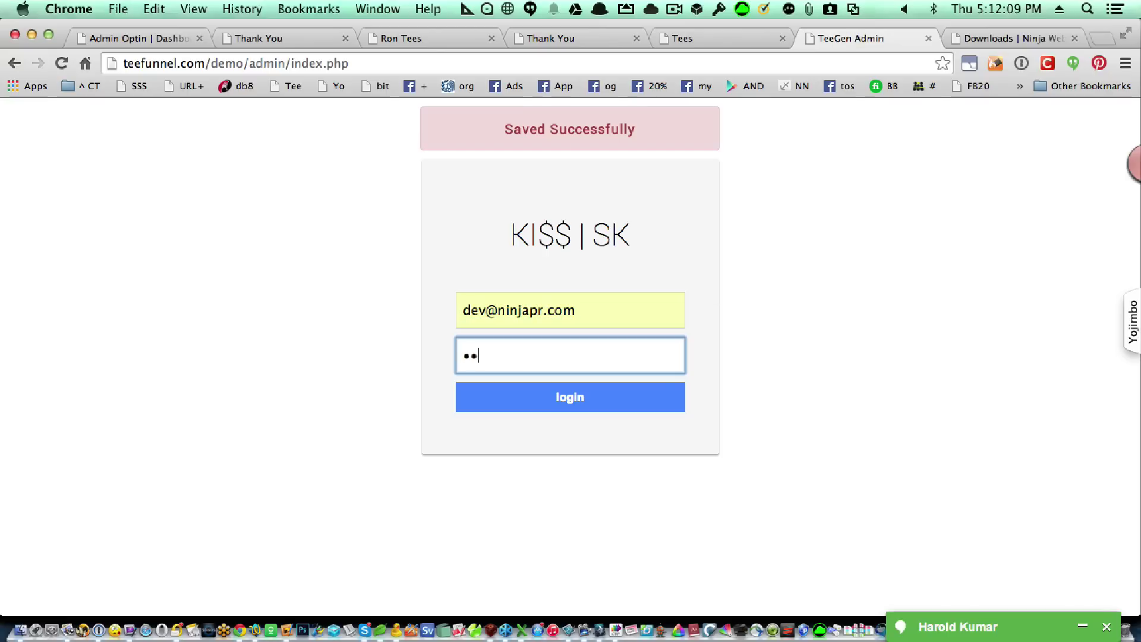
pyautogui.write('•••••')
pyautogui.press('Return')
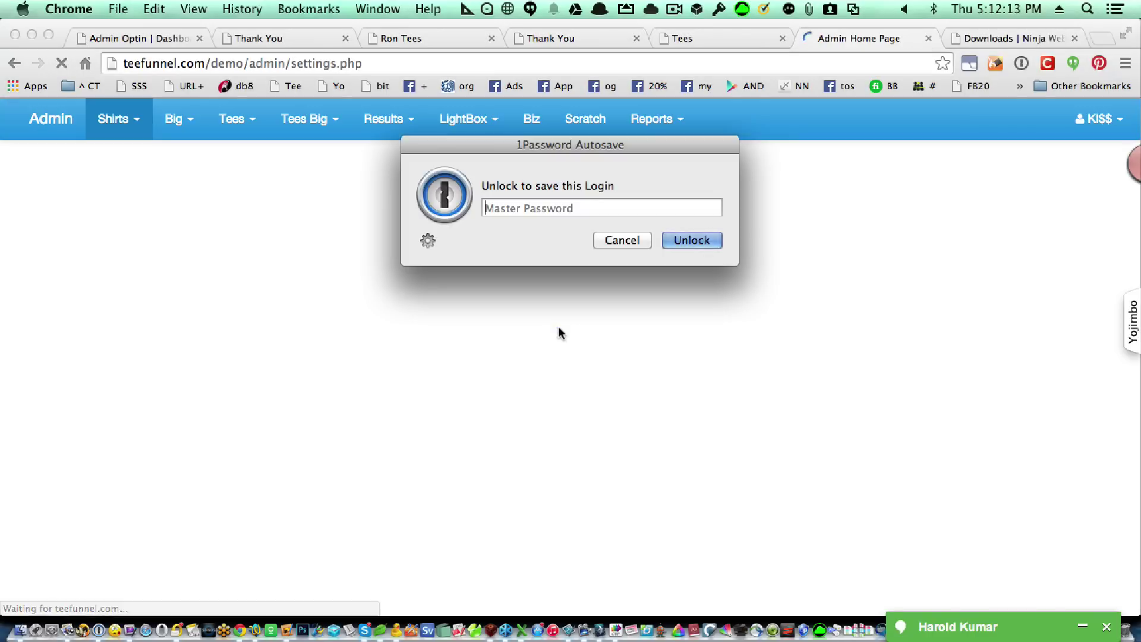
pyautogui.click(532, 122)
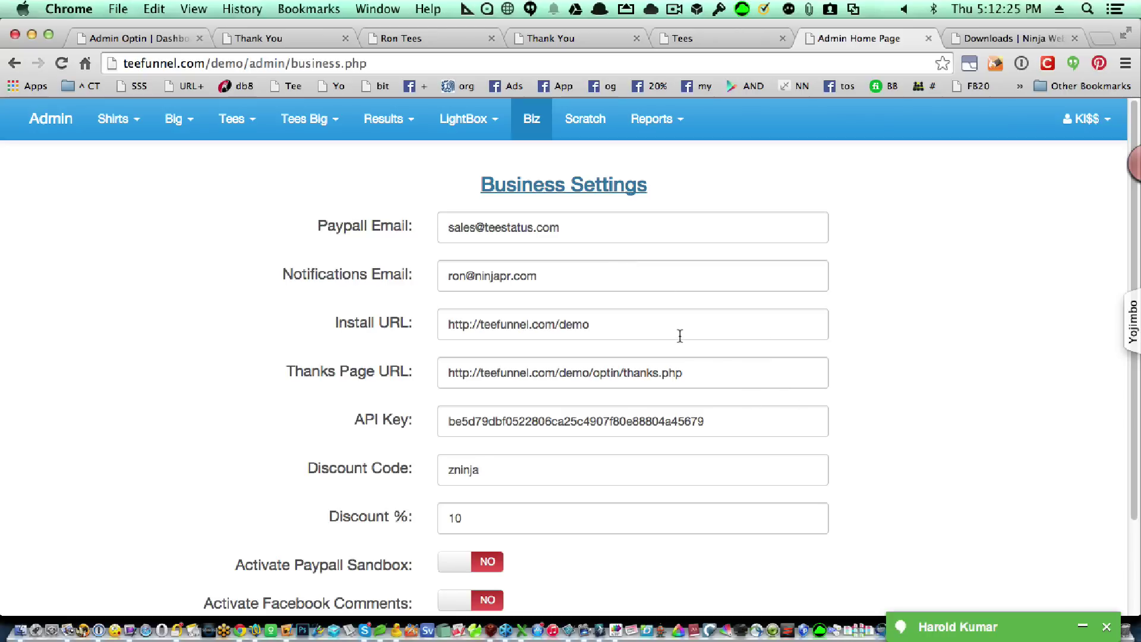
pyautogui.click(656, 317)
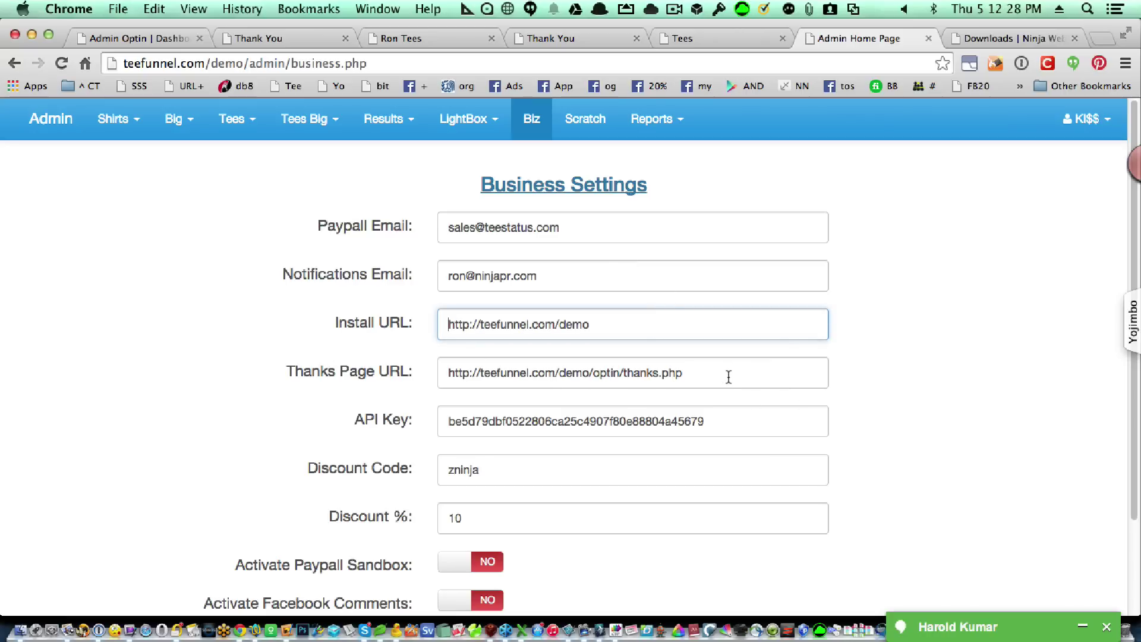
pyautogui.click(728, 377)
pyautogui.tripleClick(729, 377)
pyautogui.click(728, 377)
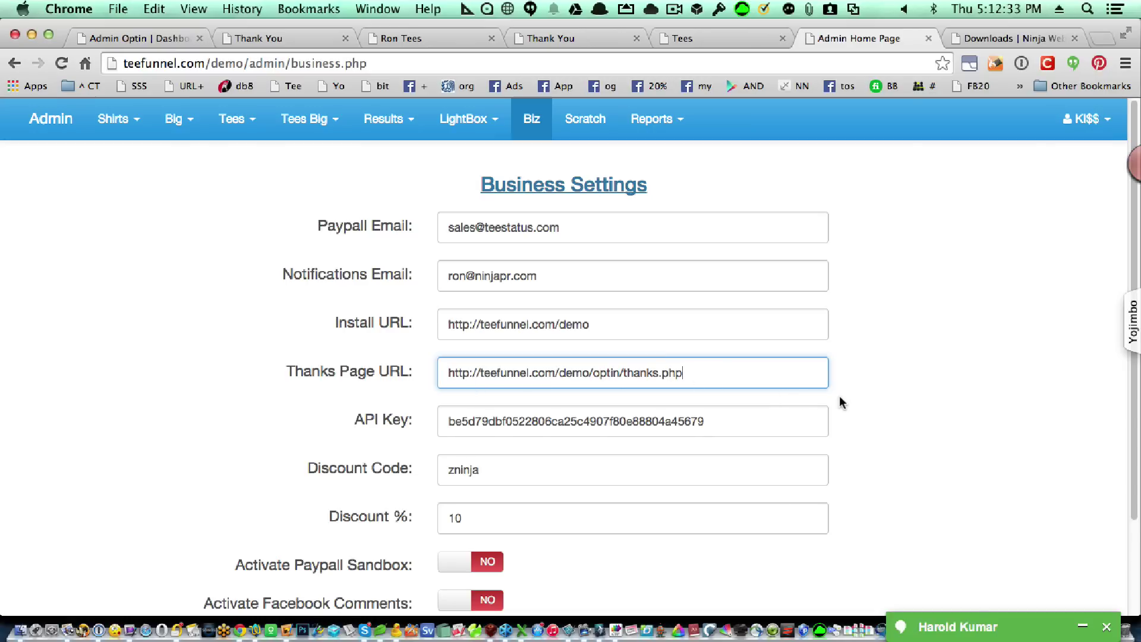
pyautogui.scroll(-3, 842, 402)
pyautogui.click(547, 532)
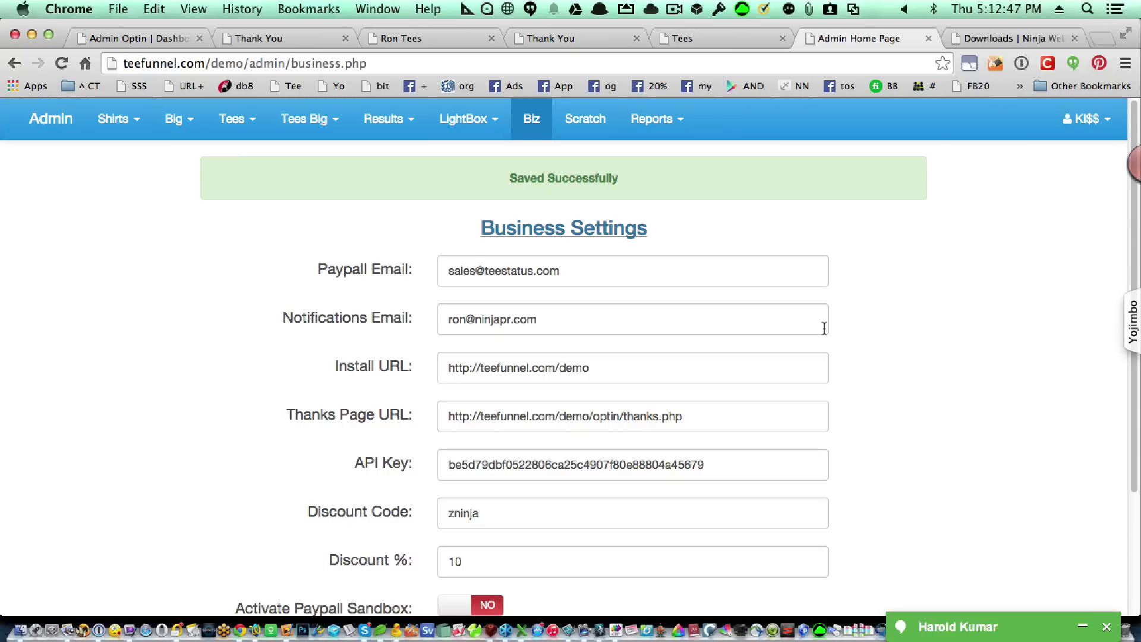
pyautogui.click(297, 38)
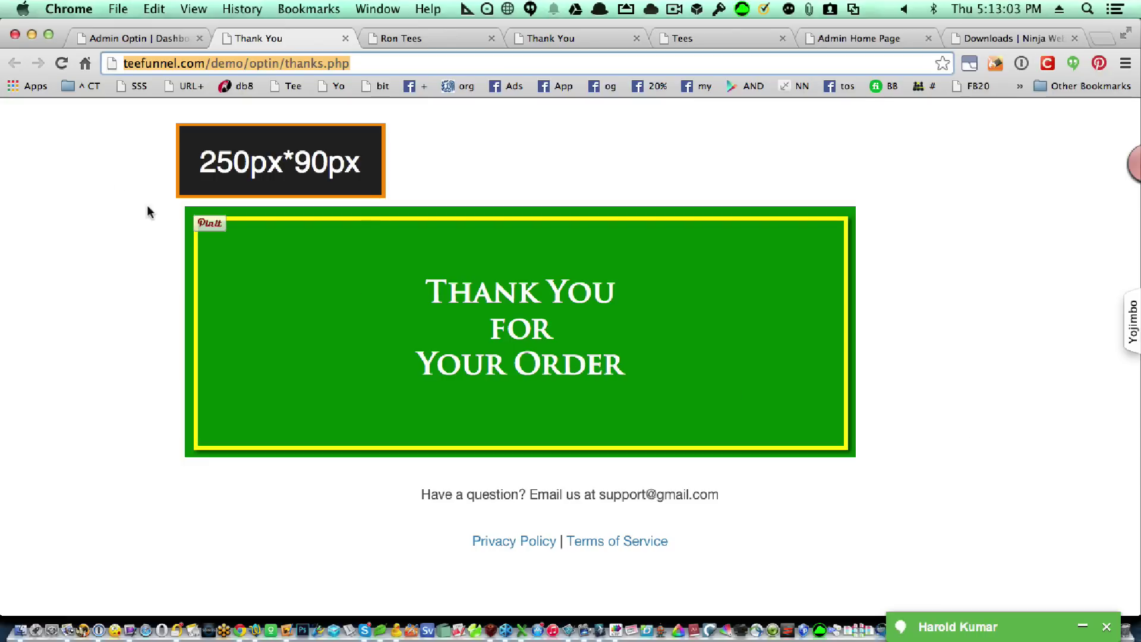
# Go back to the 'Win this shirt' optin page, then export the leads as a CSV from Page Builder.
pyautogui.click(155, 39)
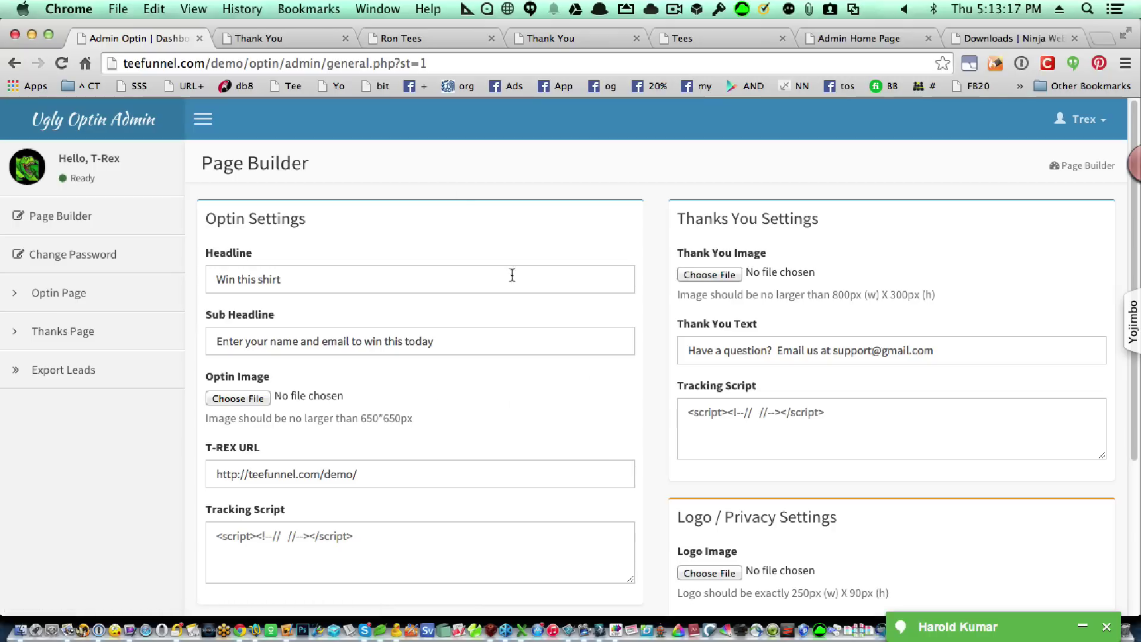
pyautogui.click(404, 38)
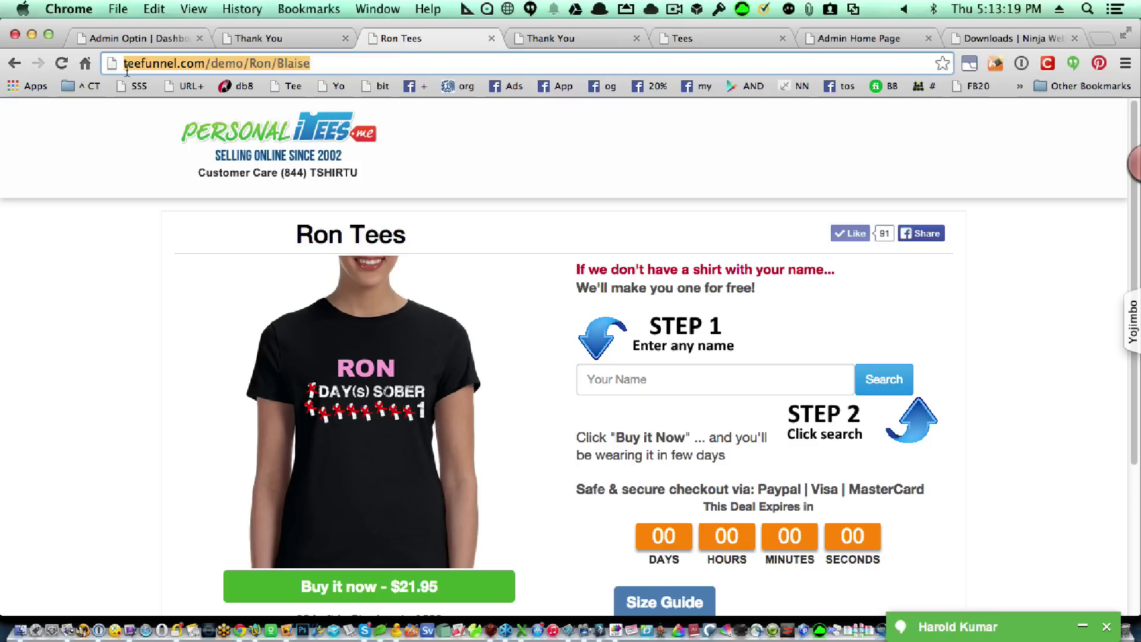
pyautogui.moveTo(18, 56); pyautogui.dragTo(27, 87)
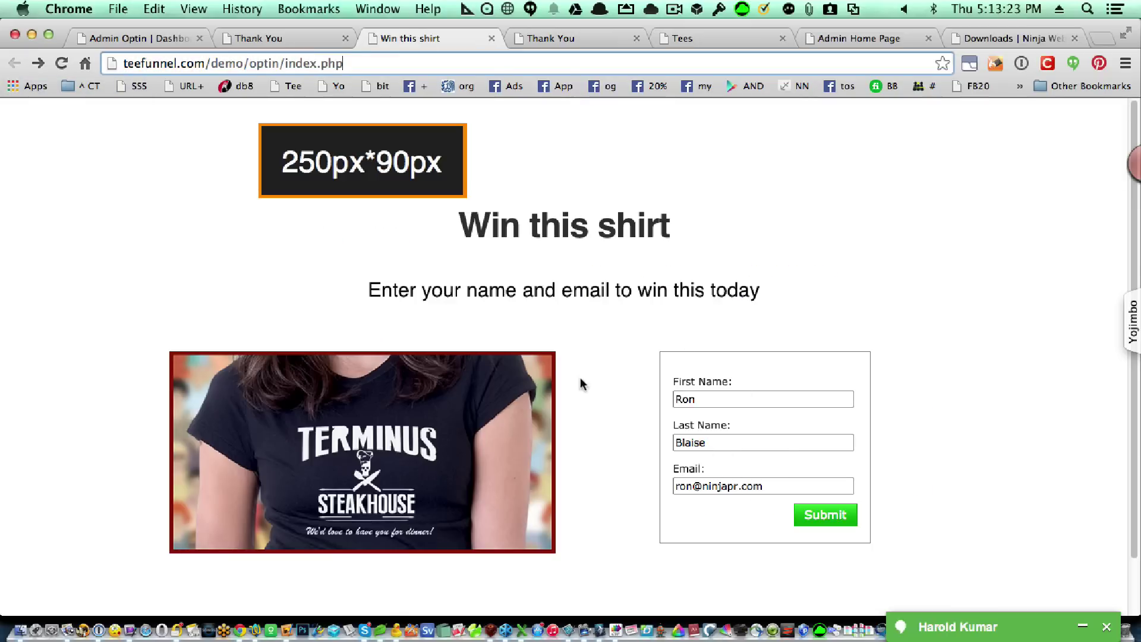
pyautogui.click(130, 40)
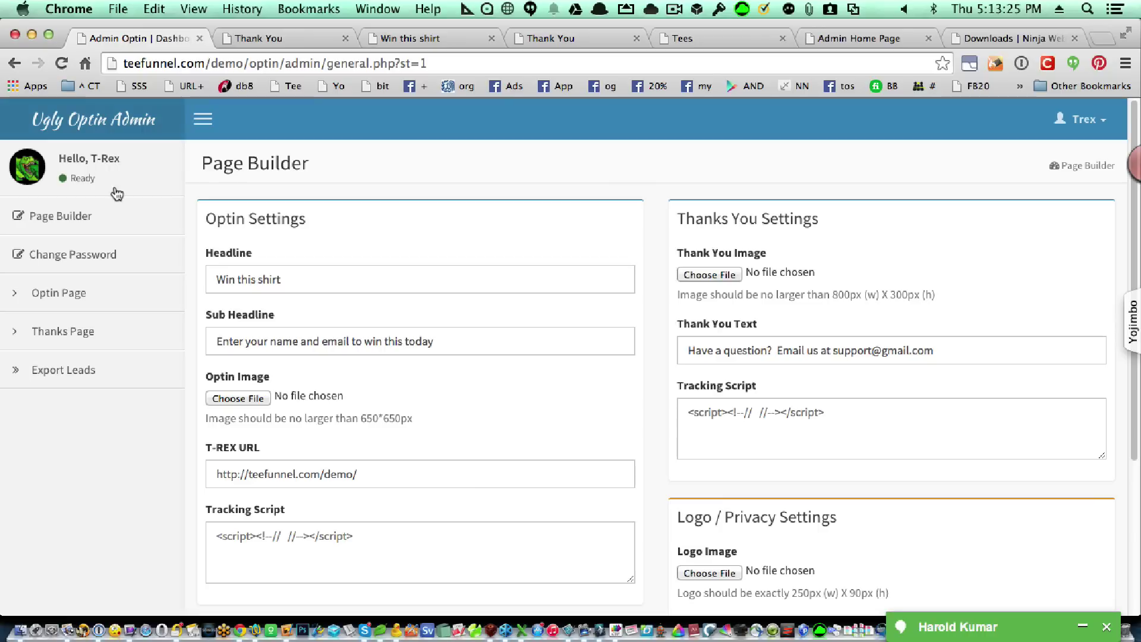
pyautogui.click(74, 373)
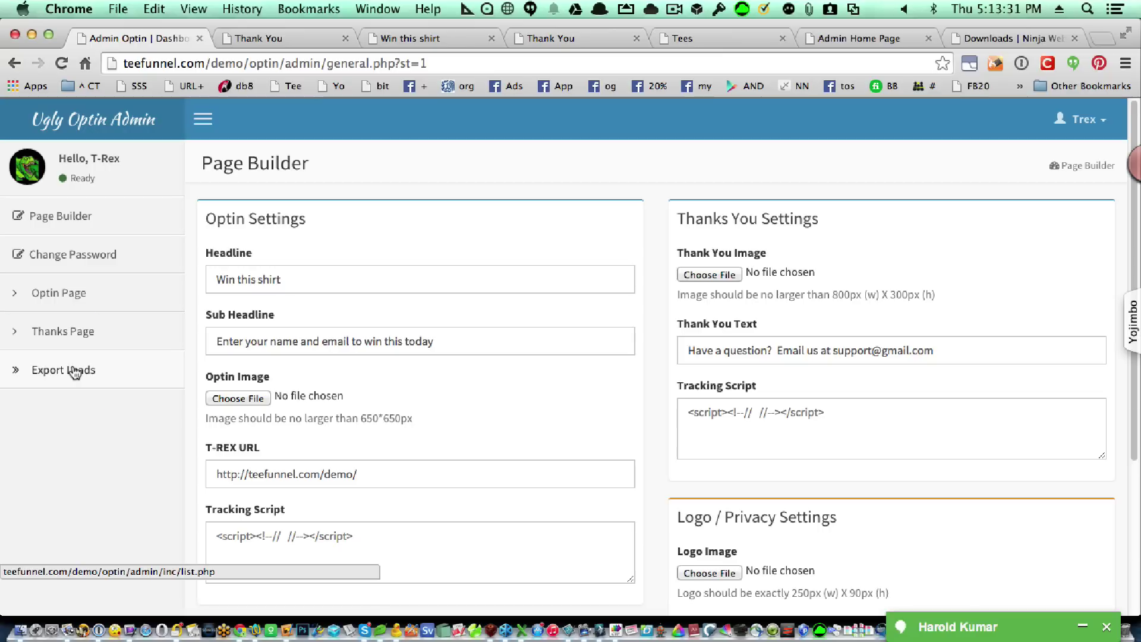